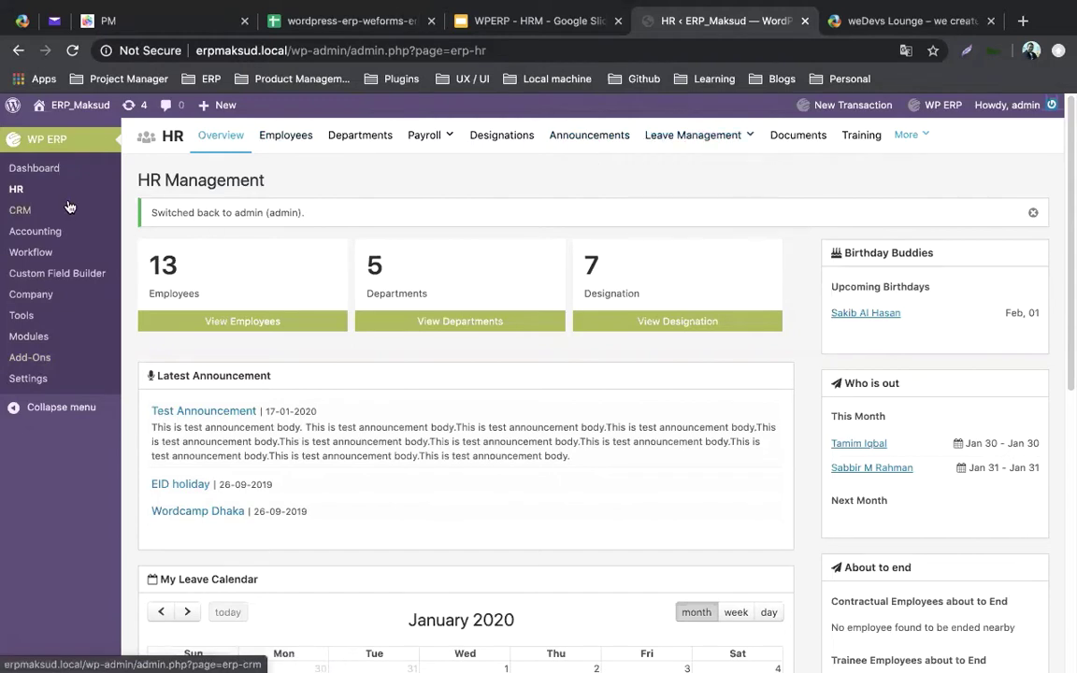
Step: View the CRM and Accounting modules of WP ERP, and return to the HR module
left_click(32, 192)
left_click(33, 215)
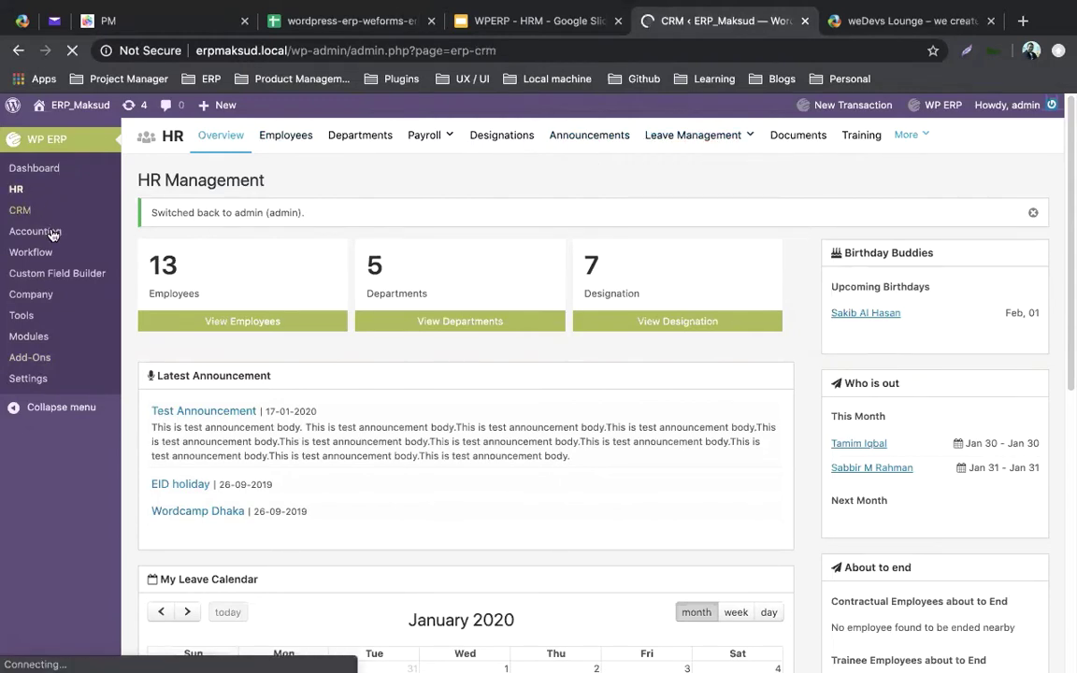
left_click(53, 233)
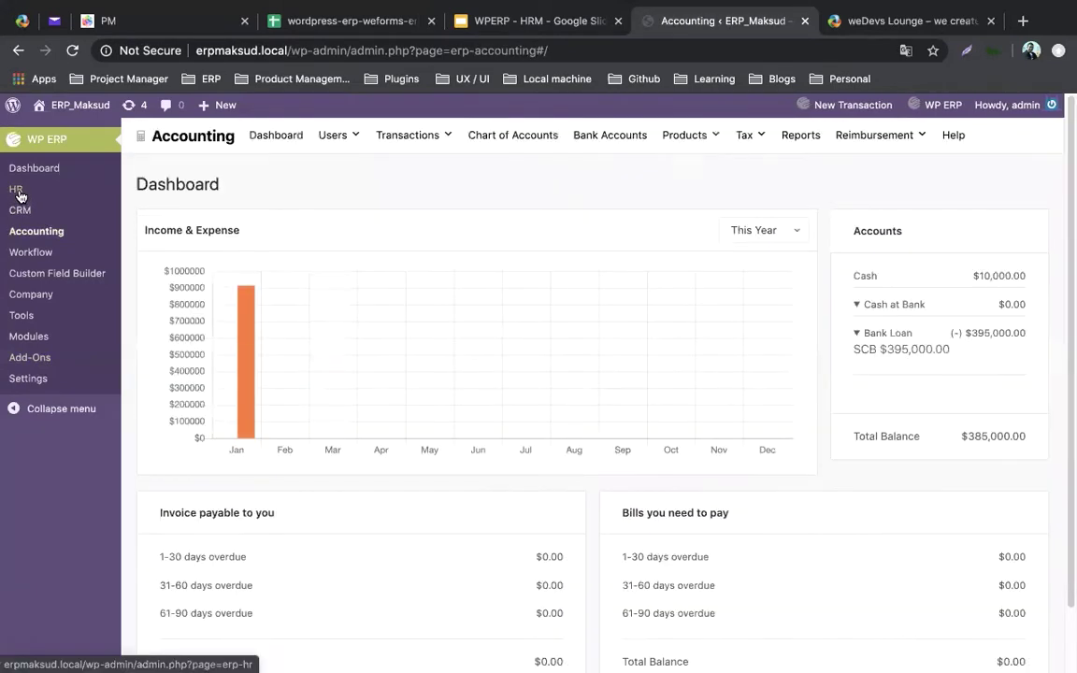
left_click(19, 193)
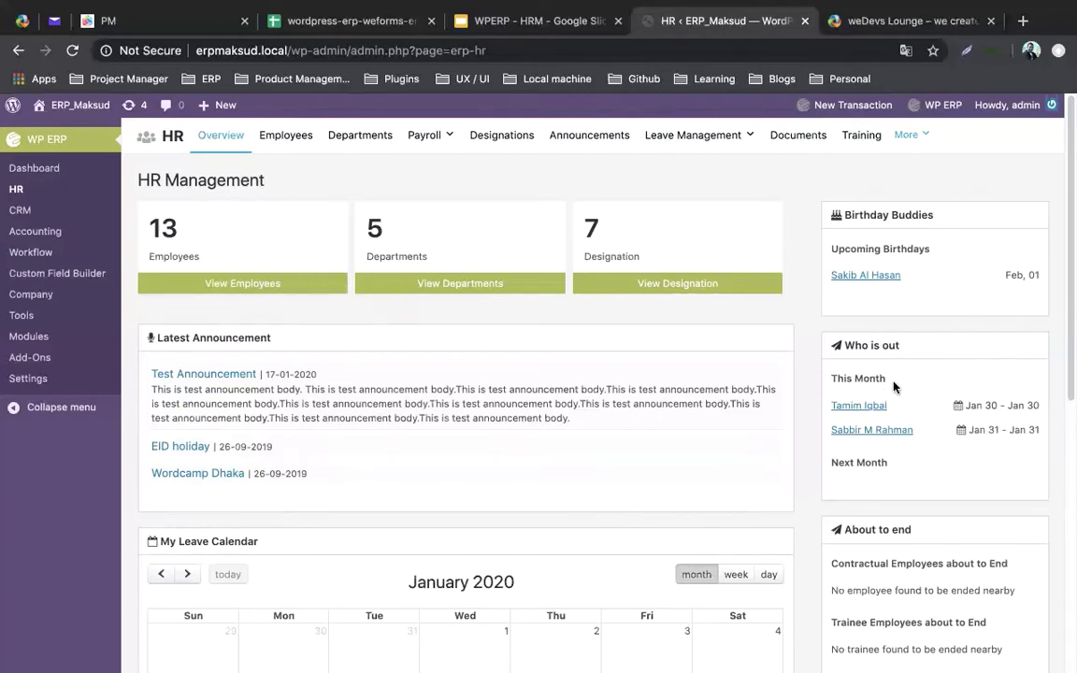
Step: Examine the HR overview's widgets for absences, ending contracts, leave calendar, attendance status and attendance self service
scroll(891, 417, "down", 2)
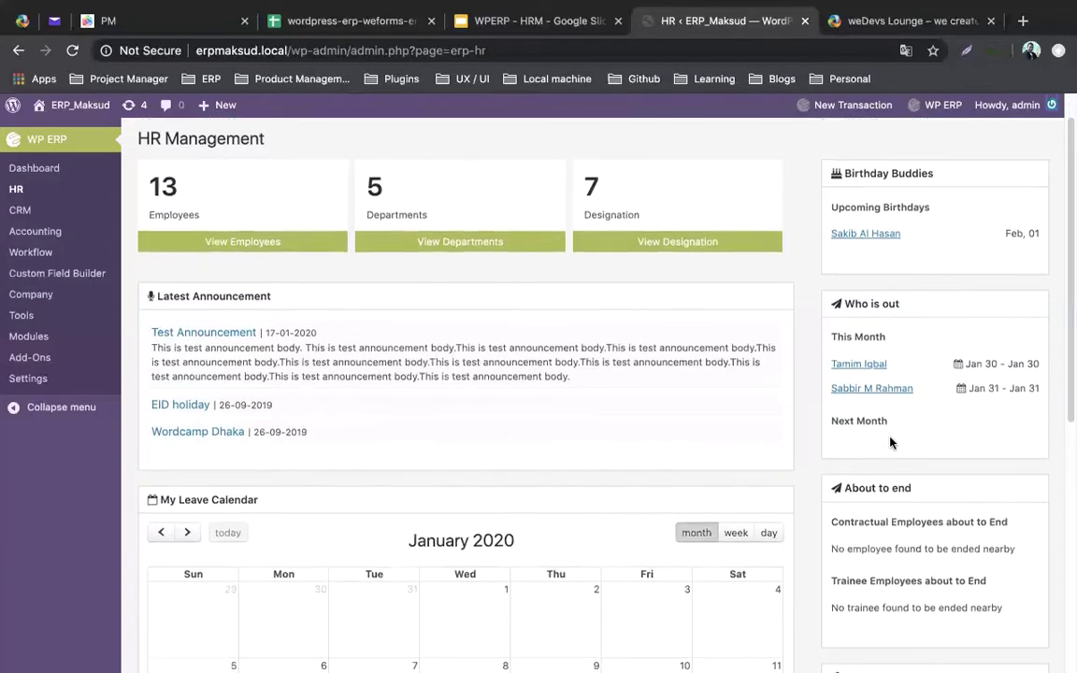
scroll(891, 442, "down", 1)
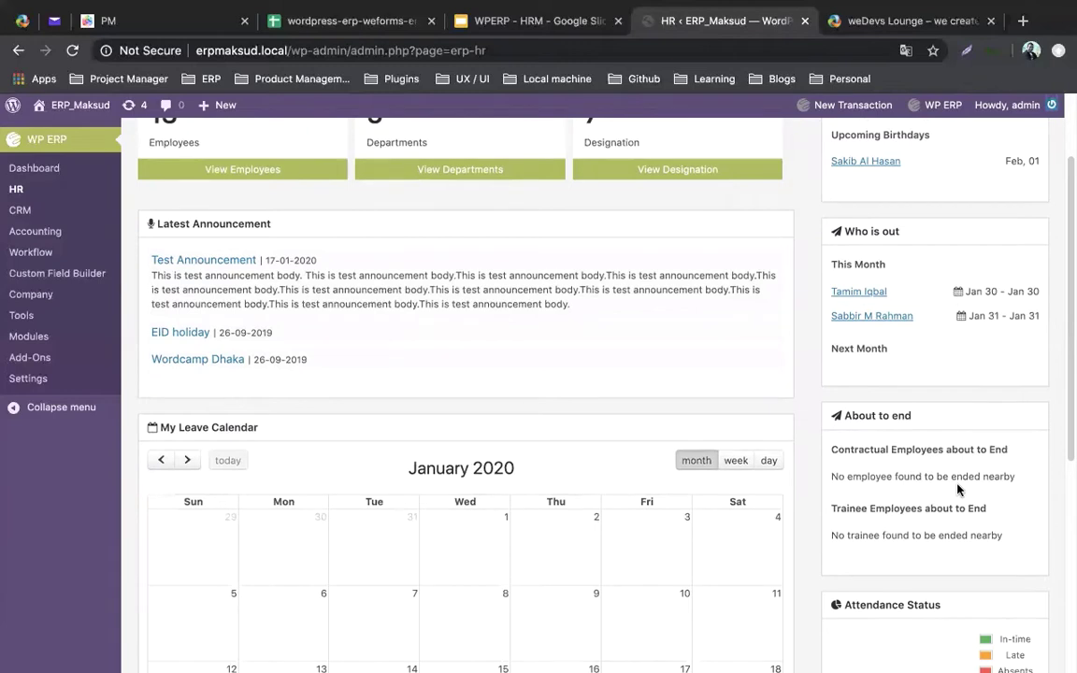
scroll(957, 490, "down", 2)
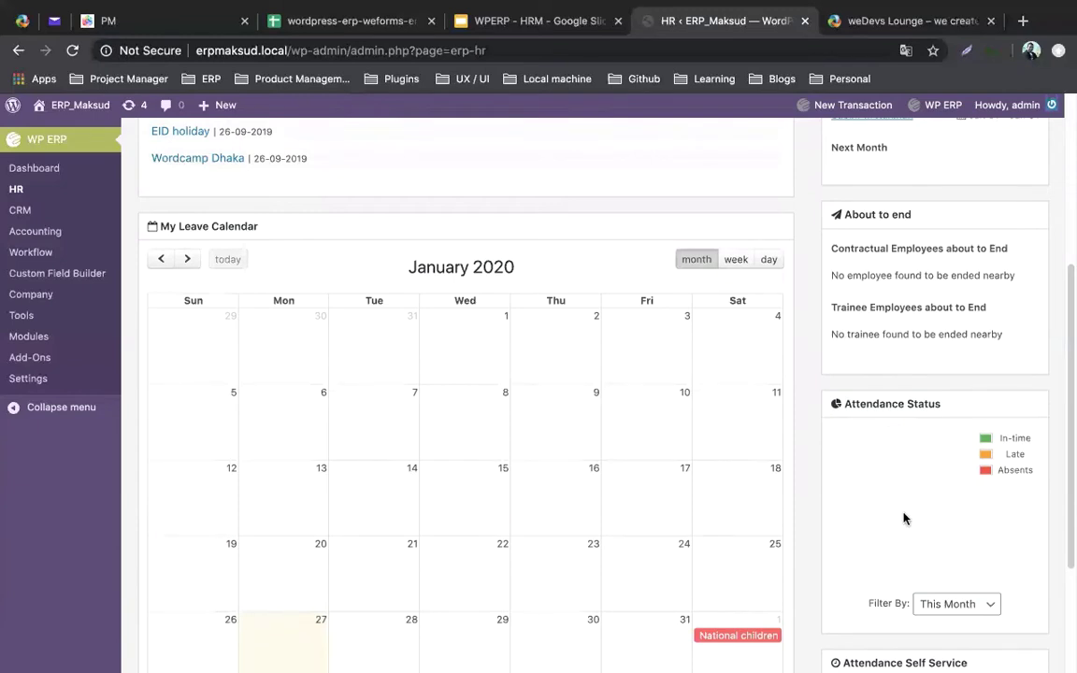
scroll(903, 517, "down", 3)
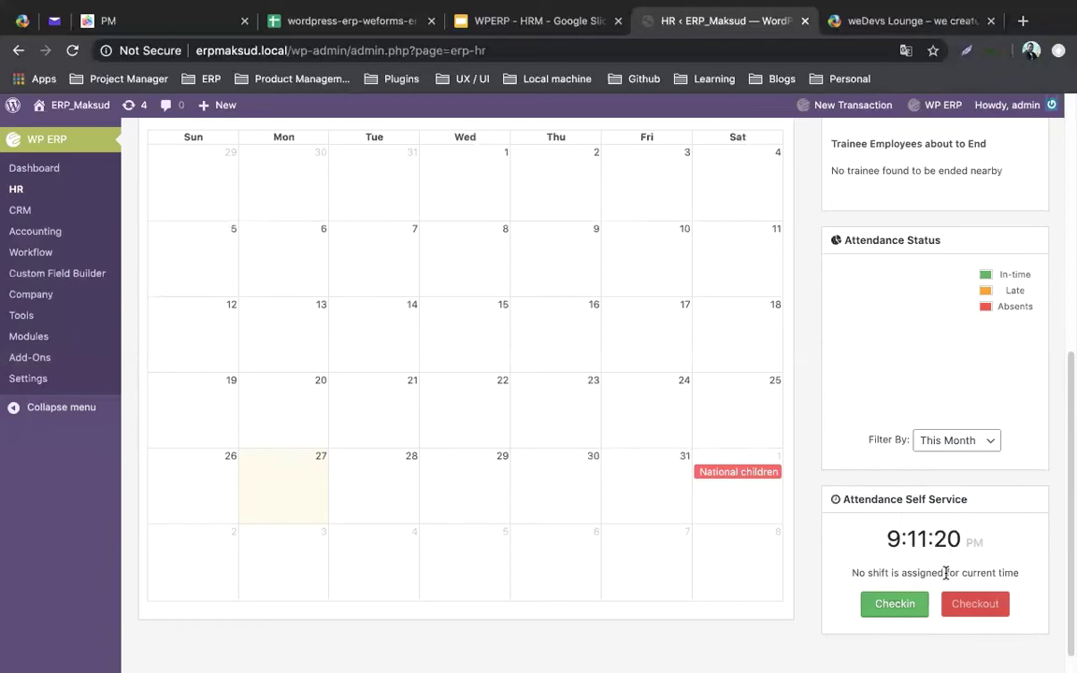
scroll(906, 474, "up", 10)
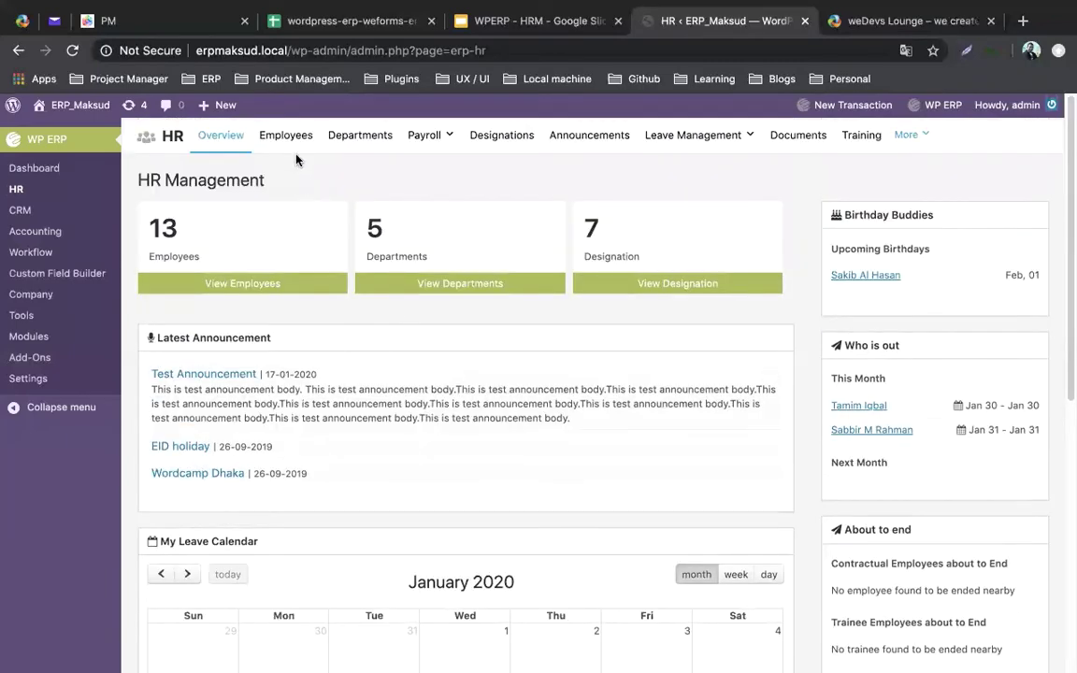
Step: Examine the new employee form, including its advanced fields, and close it without creating an employee
left_click(297, 142)
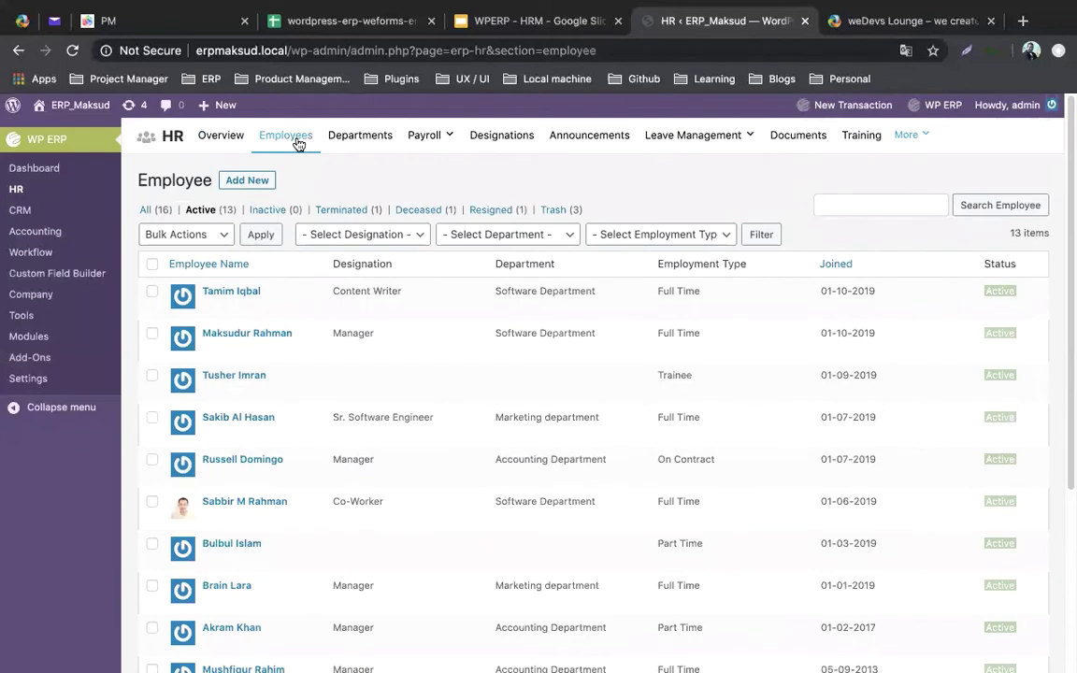
left_click(246, 180)
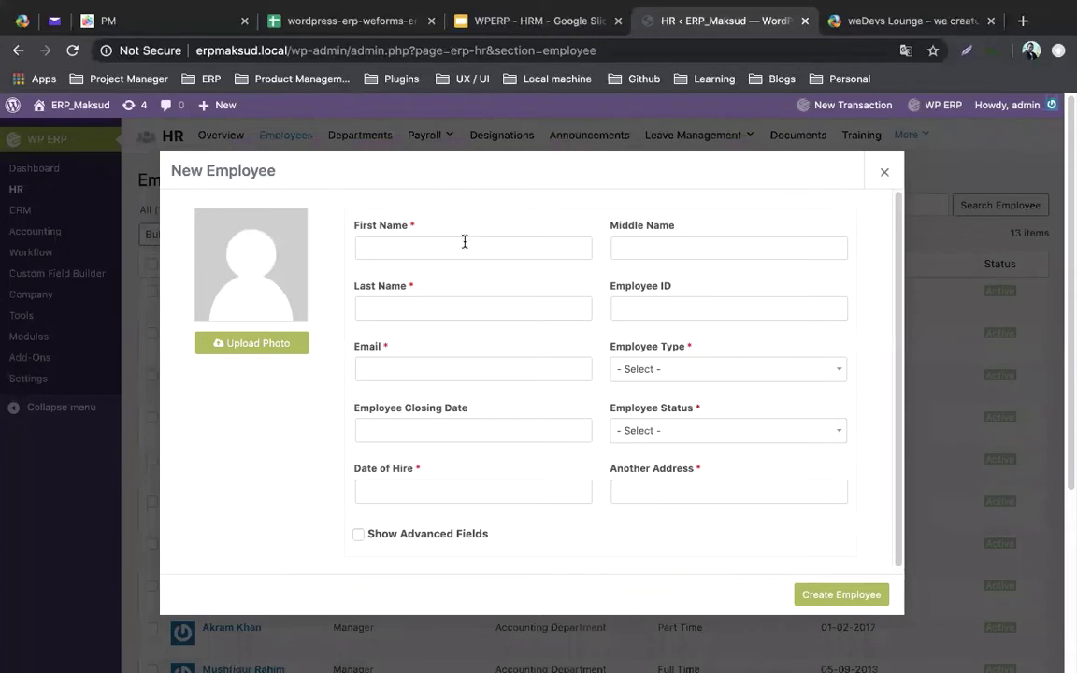
left_click(464, 243)
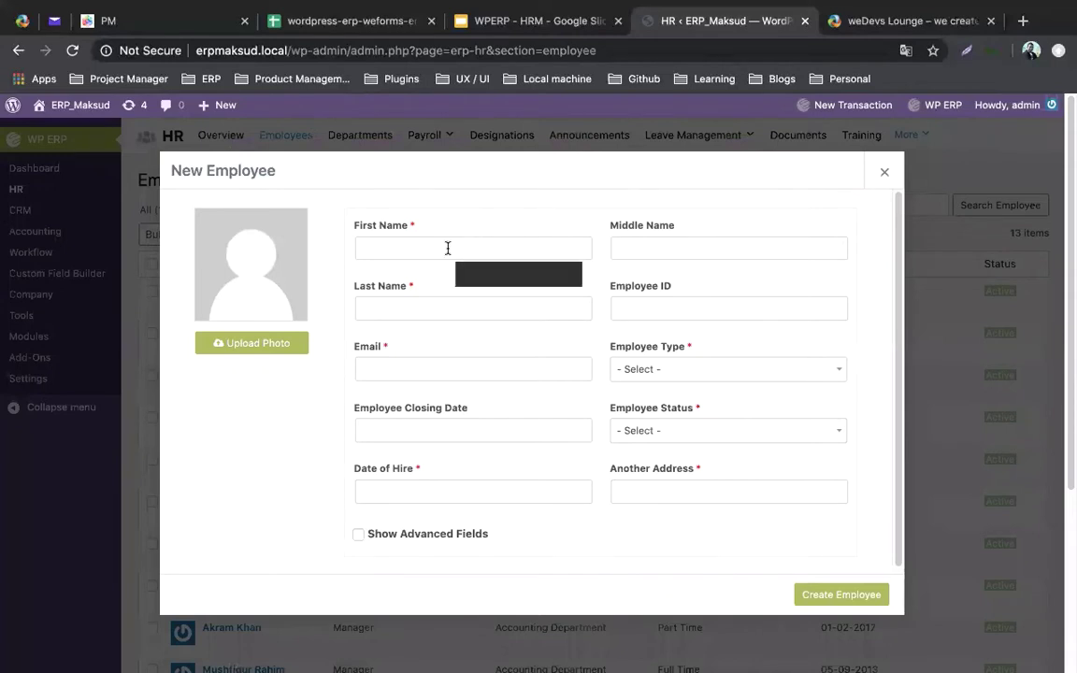
left_click(469, 224)
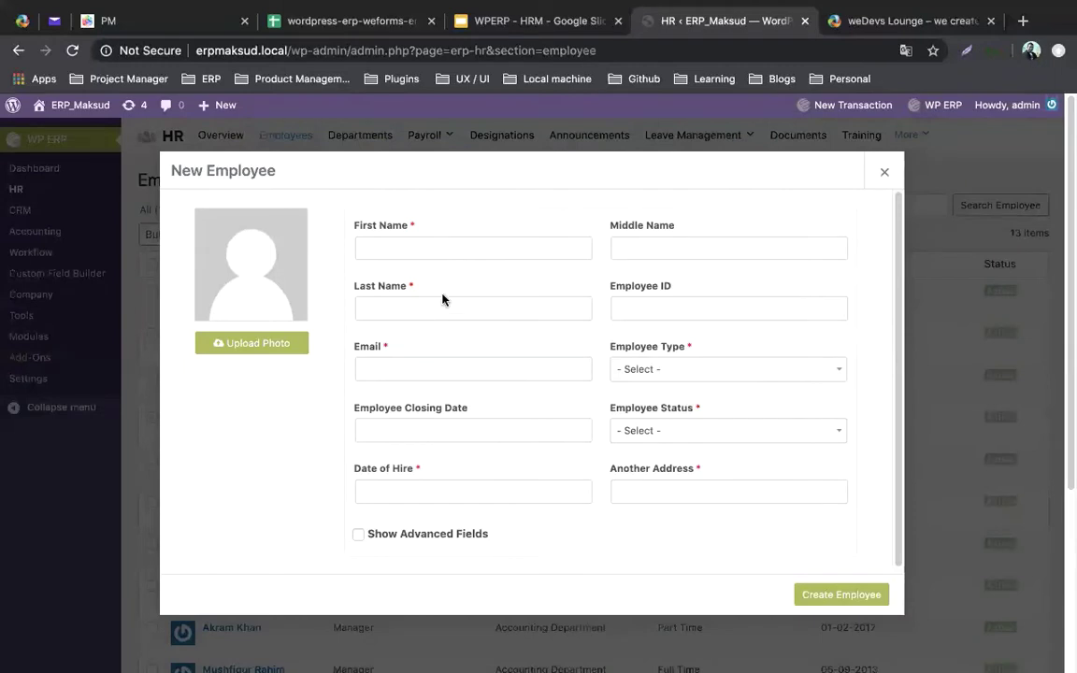
left_click(413, 534)
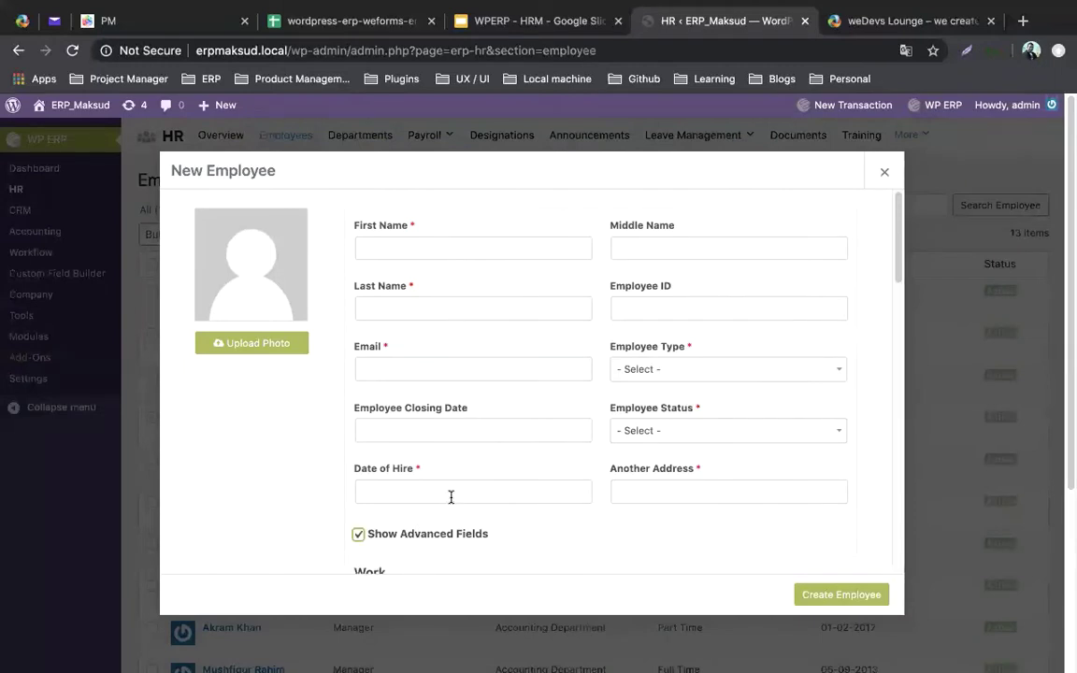
scroll(452, 503, "down", 2)
scroll(451, 504, "down", 10)
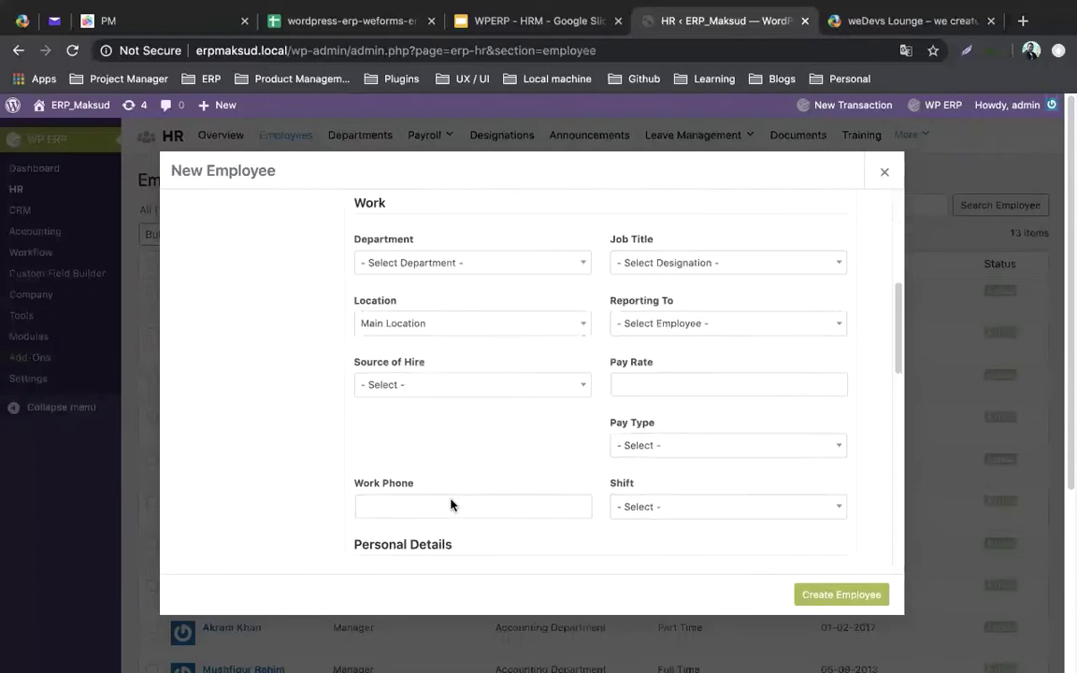
scroll(451, 505, "up", 12)
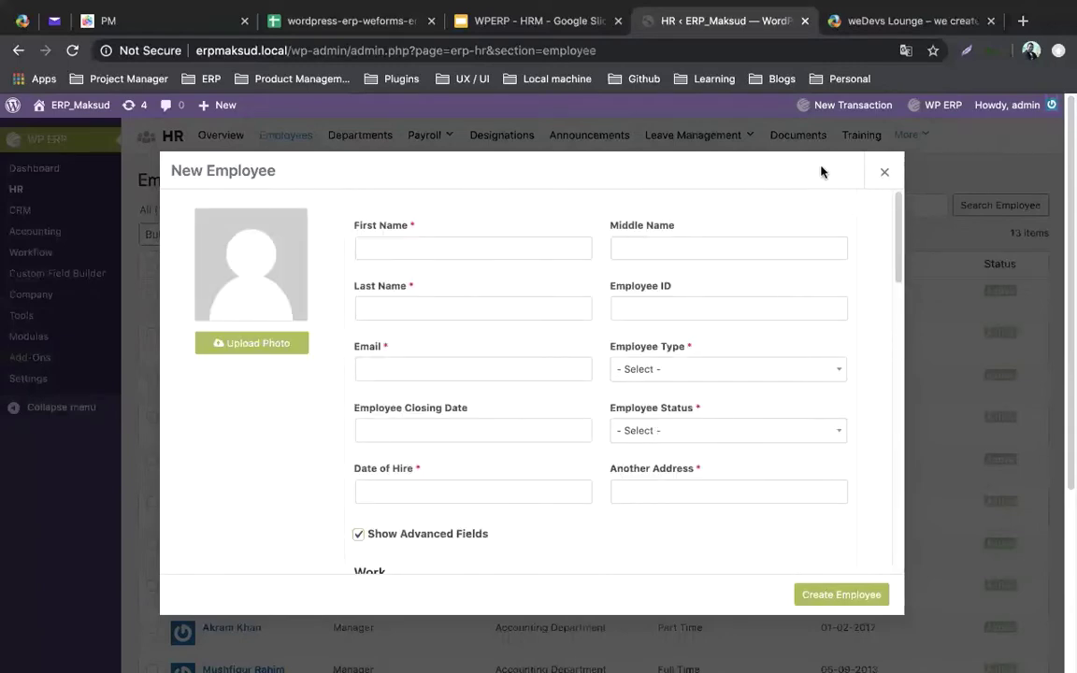
left_click(875, 163)
left_click(884, 172)
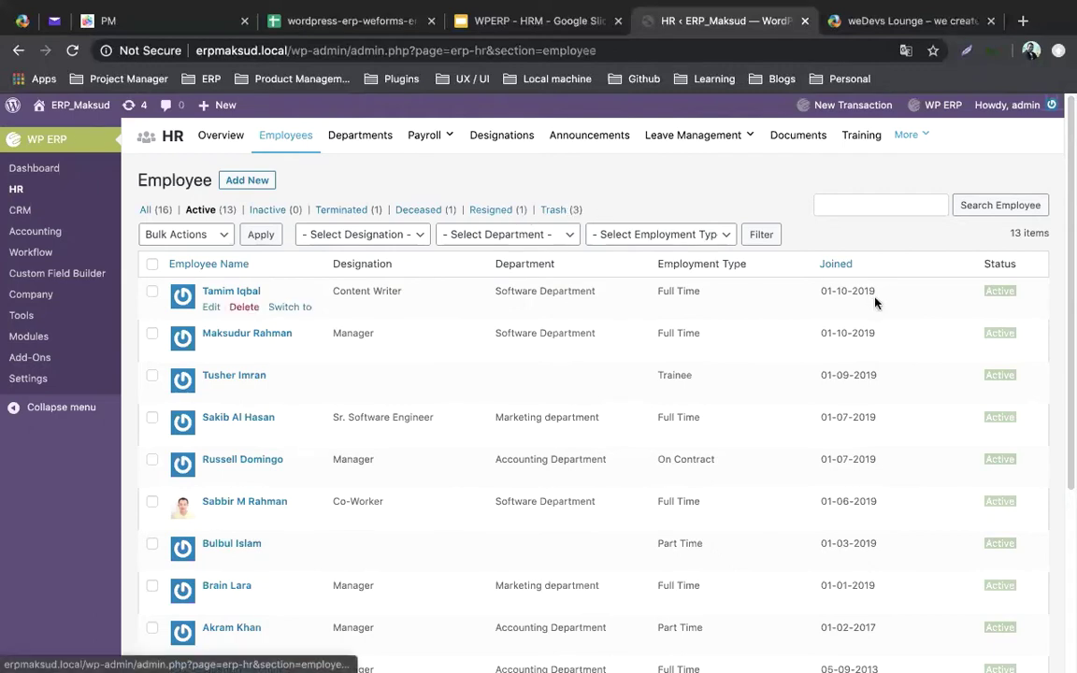
Step: View the employee list by Inactive, Deceased and Resigned status, and return to showing all employees
left_click(271, 209)
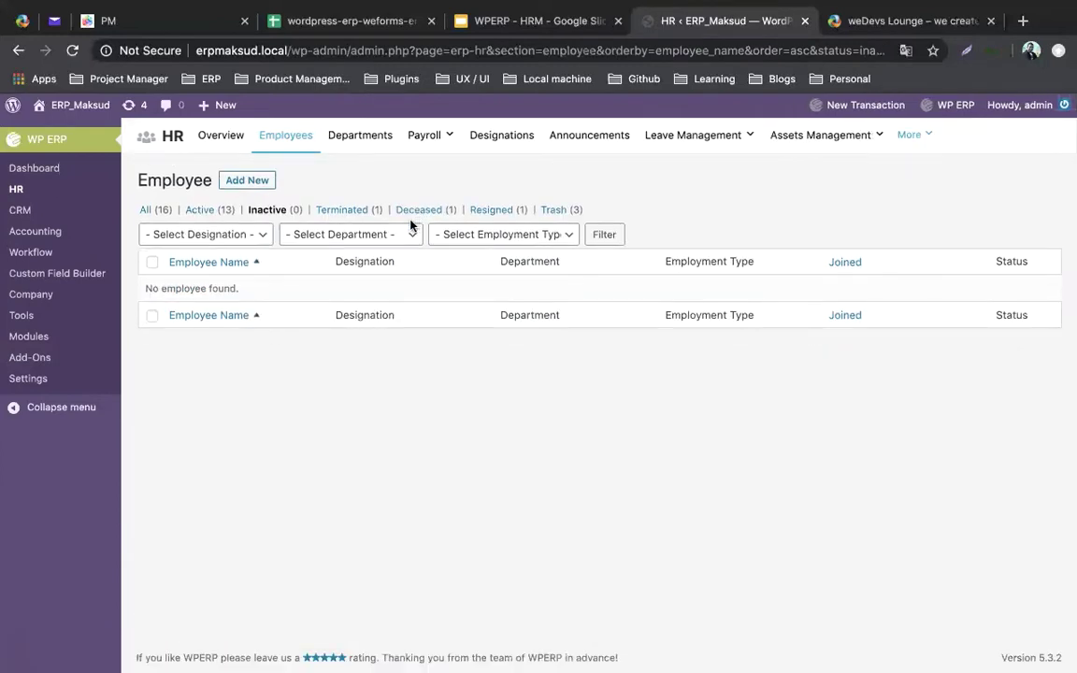
left_click(410, 217)
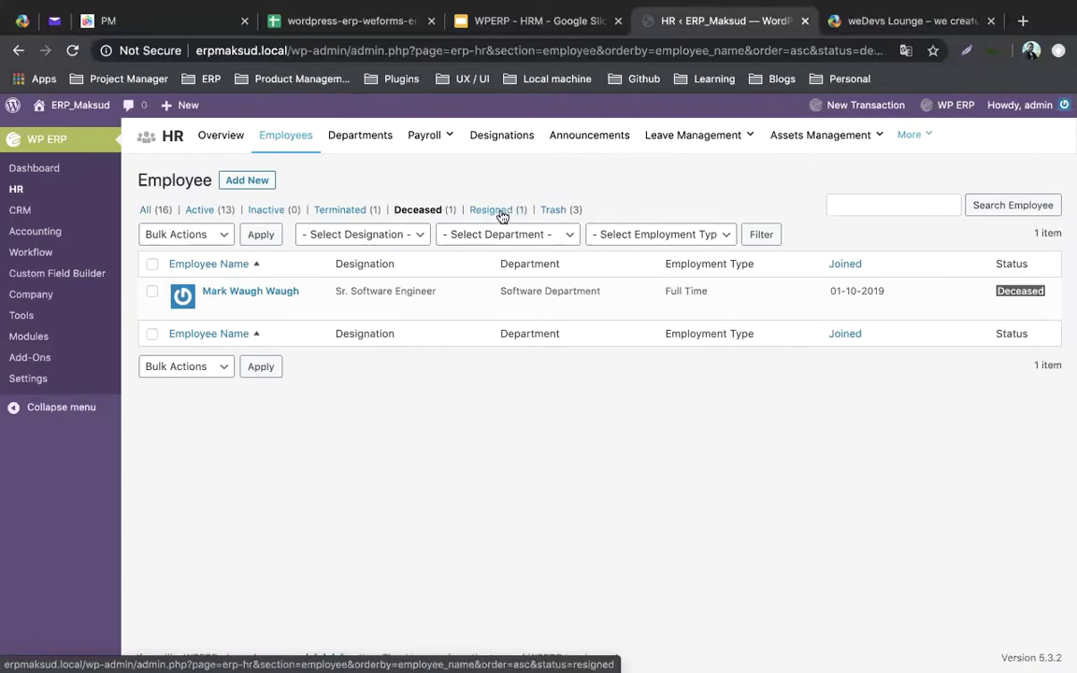
left_click(501, 213)
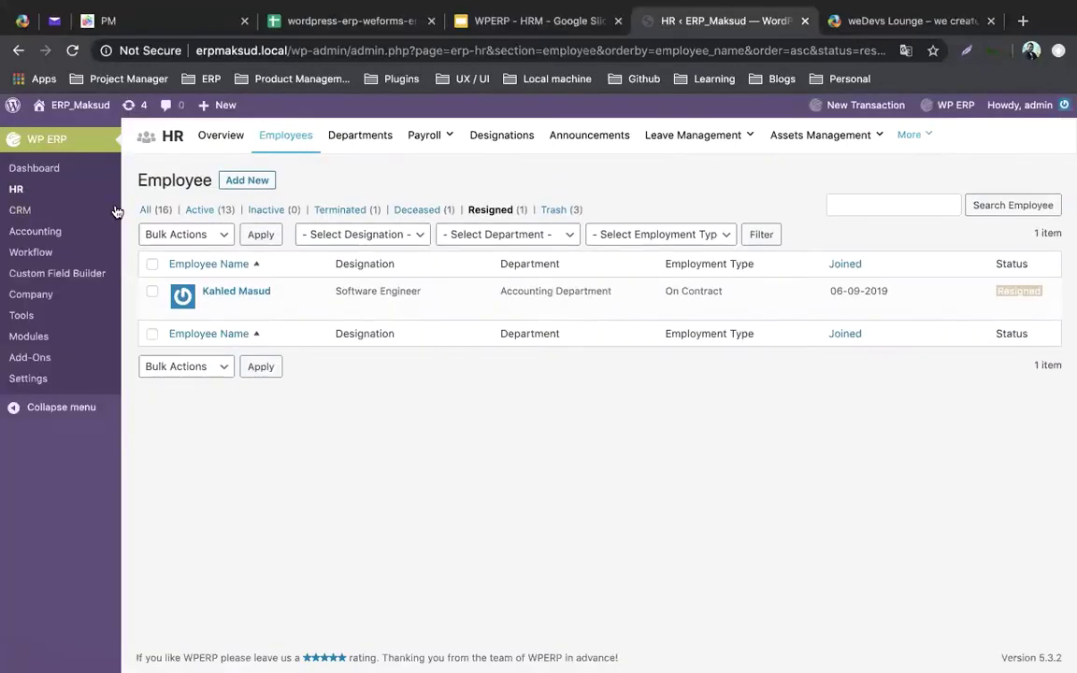
left_click(153, 211)
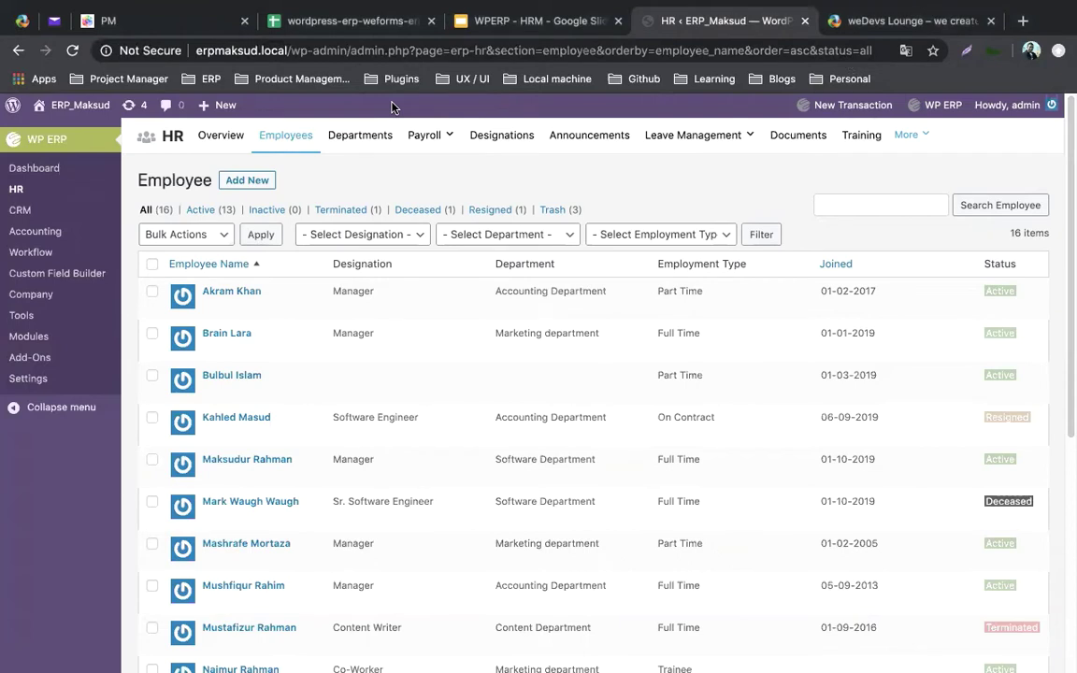
Step: Examine the new department form and its department lead options, and close it without creating a department
left_click(355, 142)
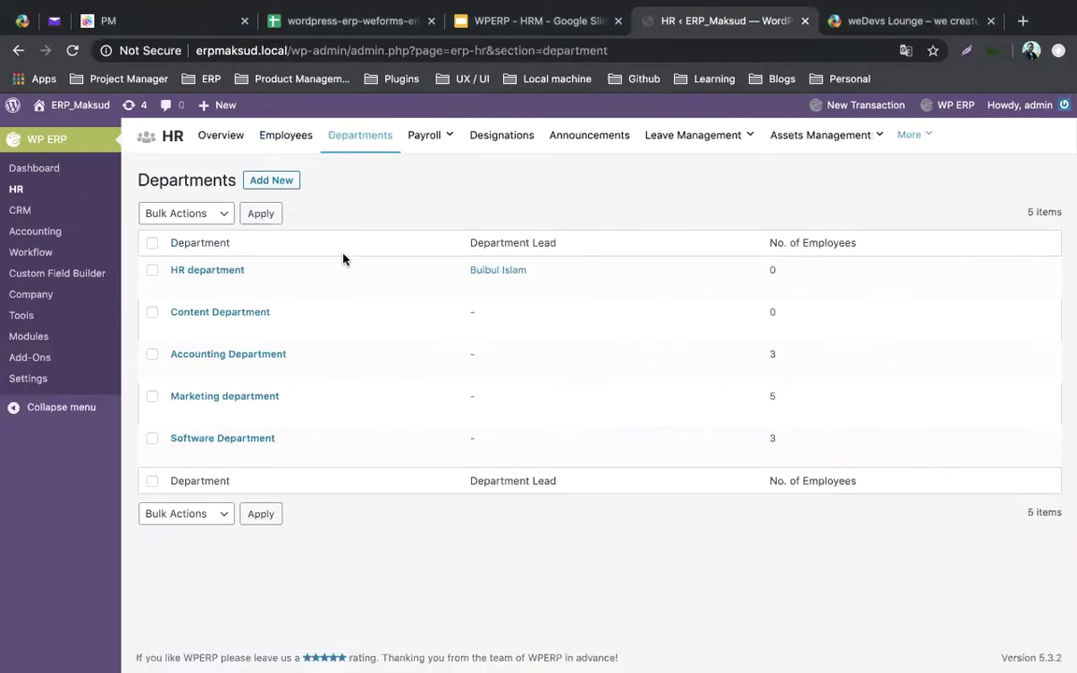
left_click(271, 179)
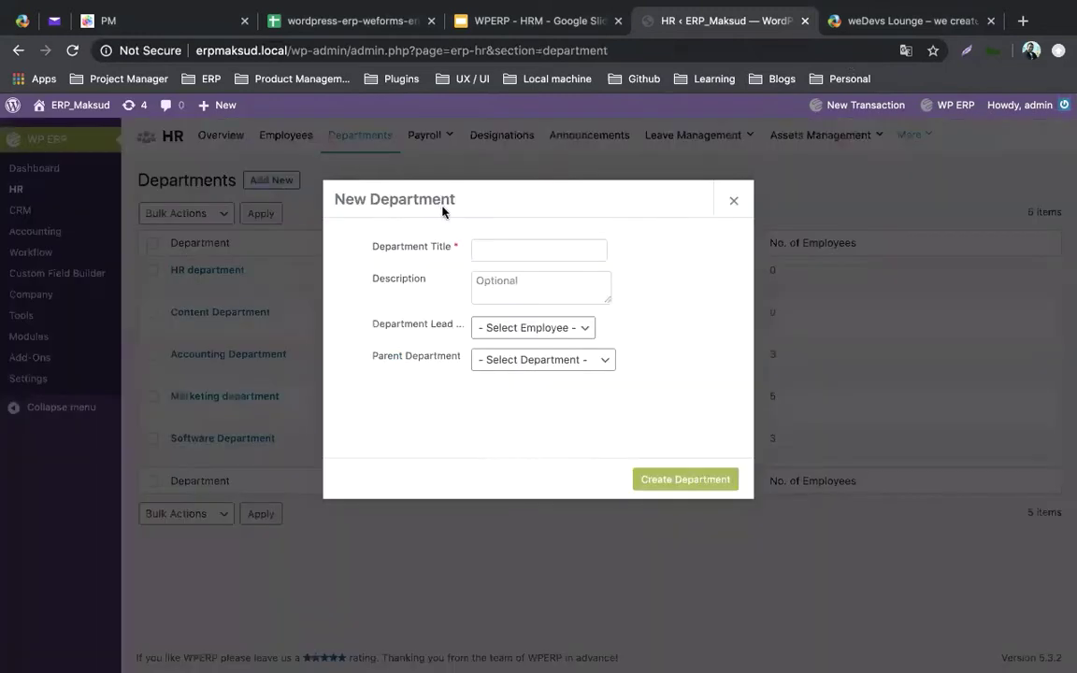
left_click(520, 252)
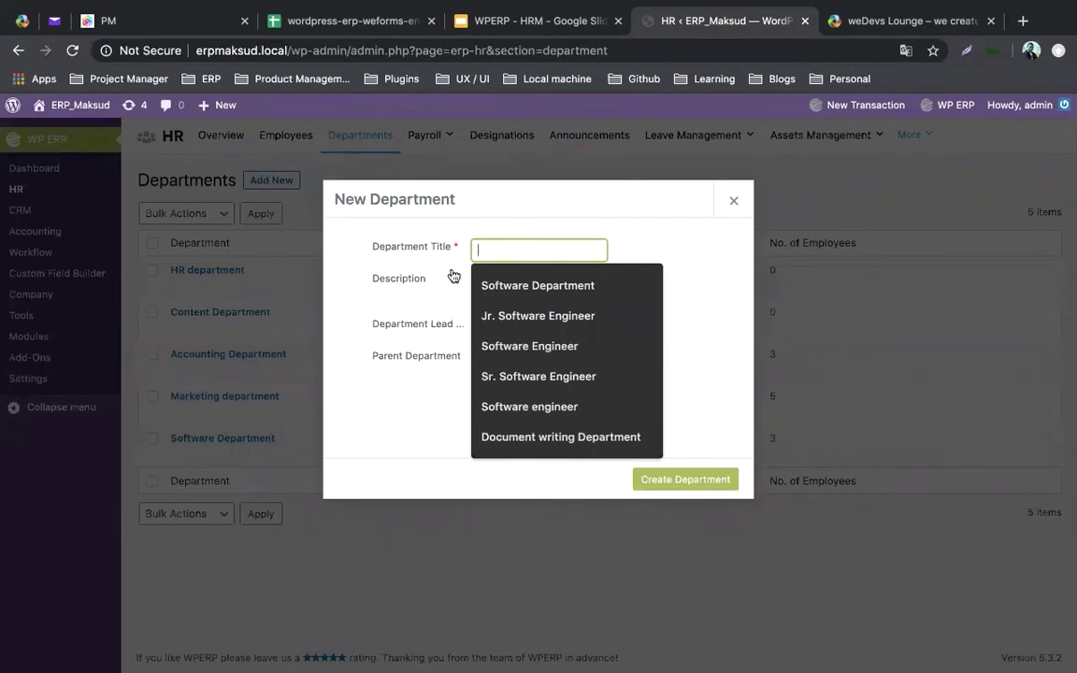
left_click(404, 245)
left_click(526, 334)
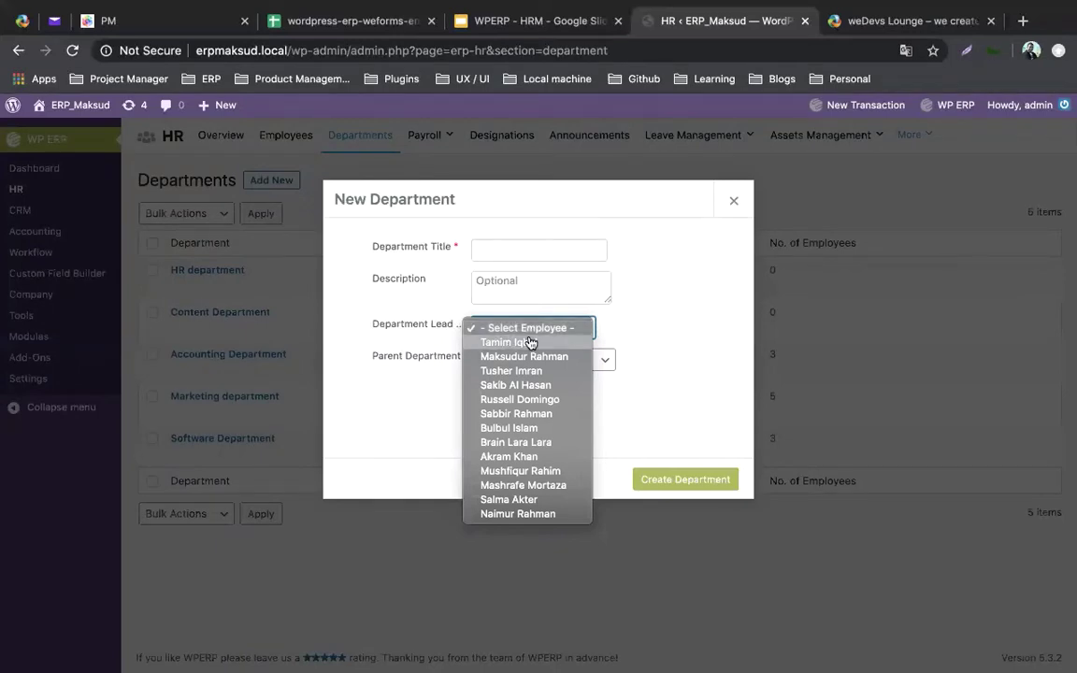
left_click(669, 304)
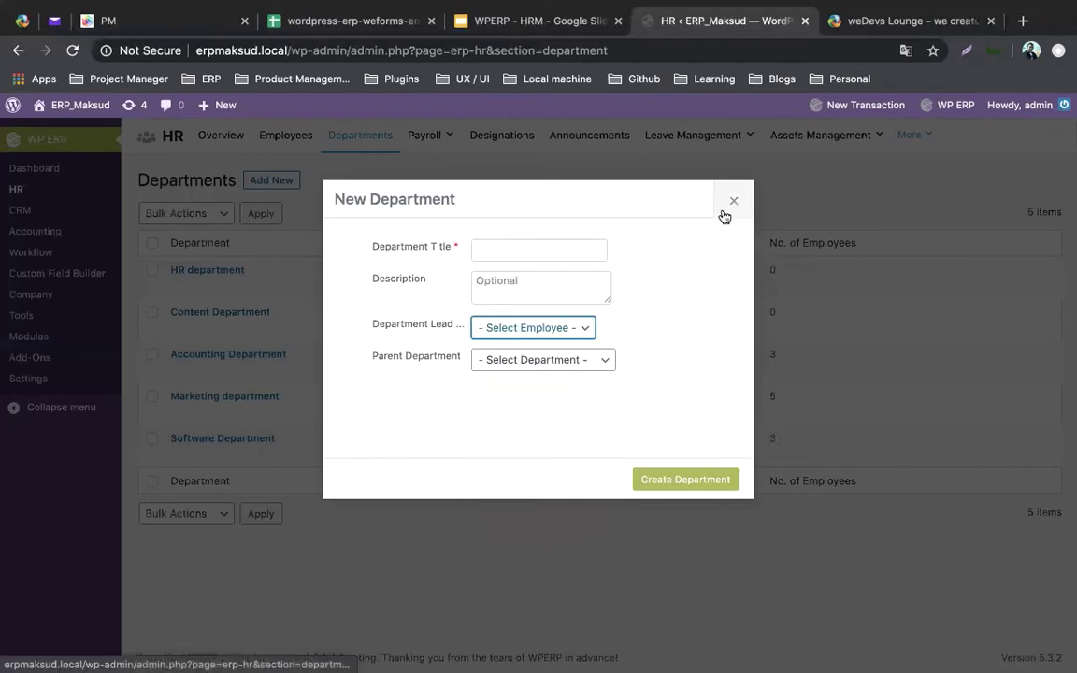
left_click(559, 326)
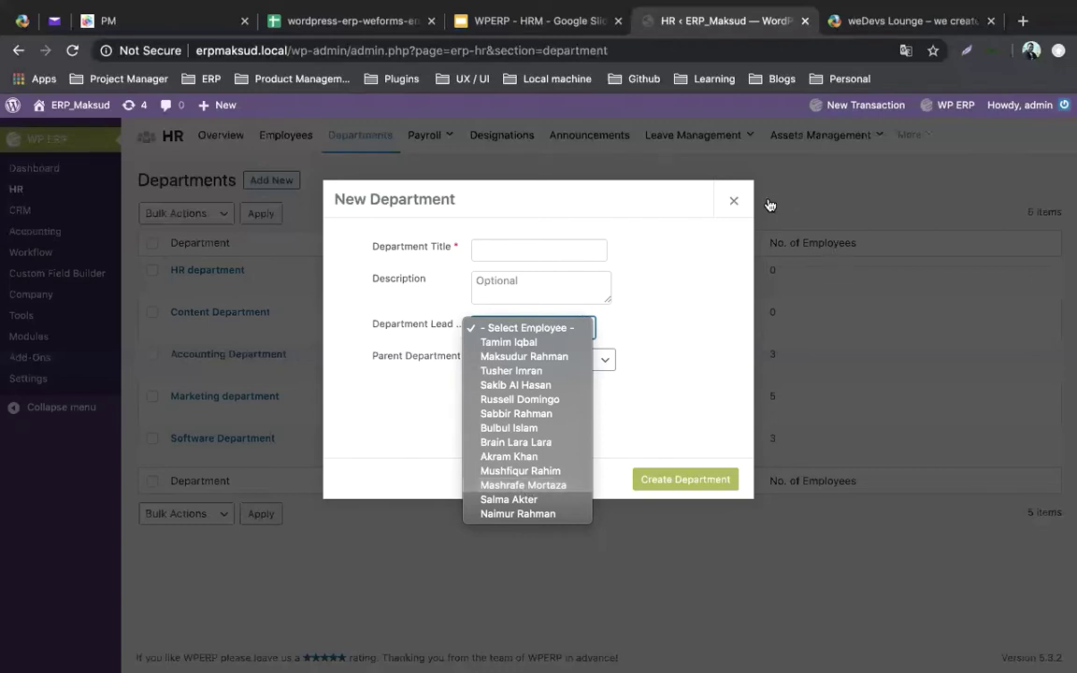
left_click(738, 202)
left_click(738, 203)
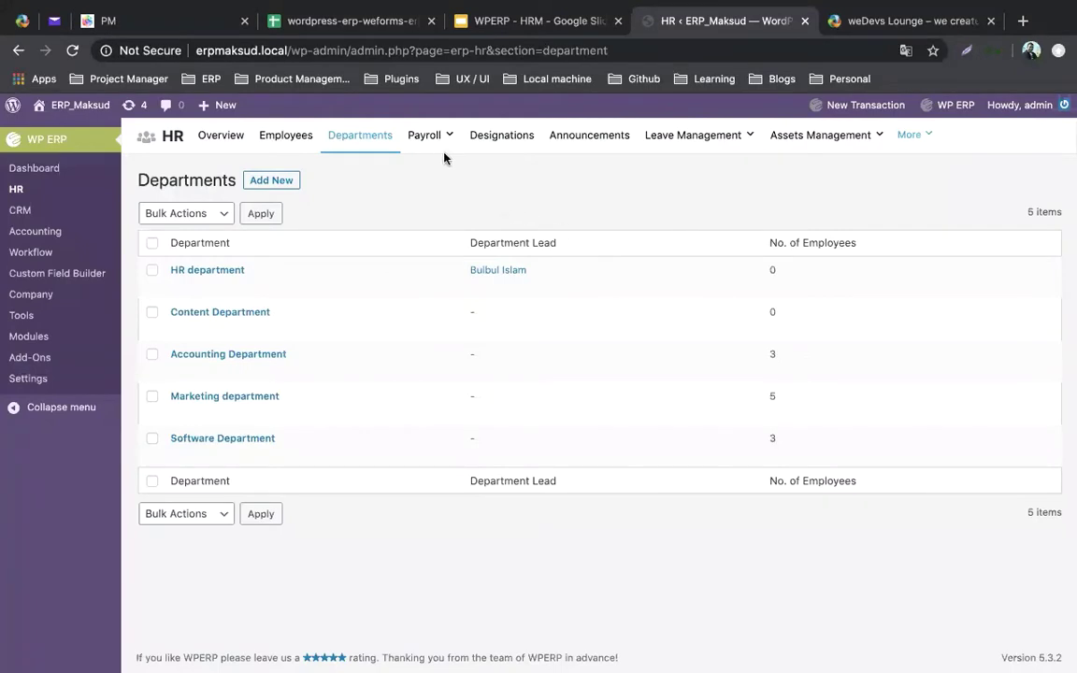
Step: View the HR designations and the new designation form, and close the form without creating one
left_click(512, 139)
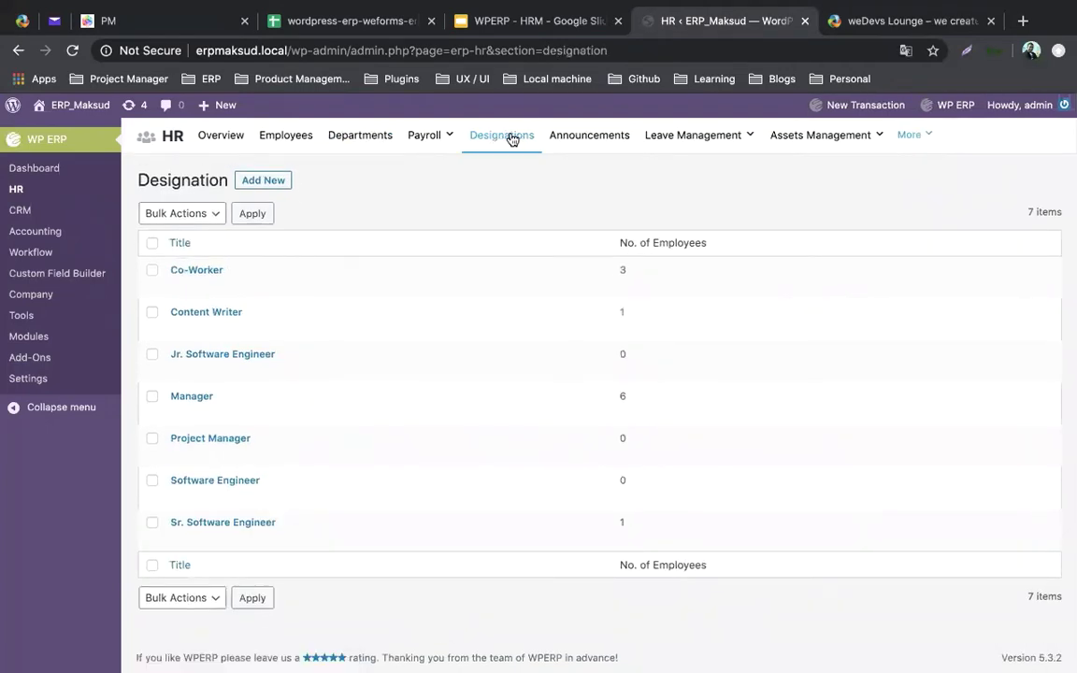
left_click(250, 180)
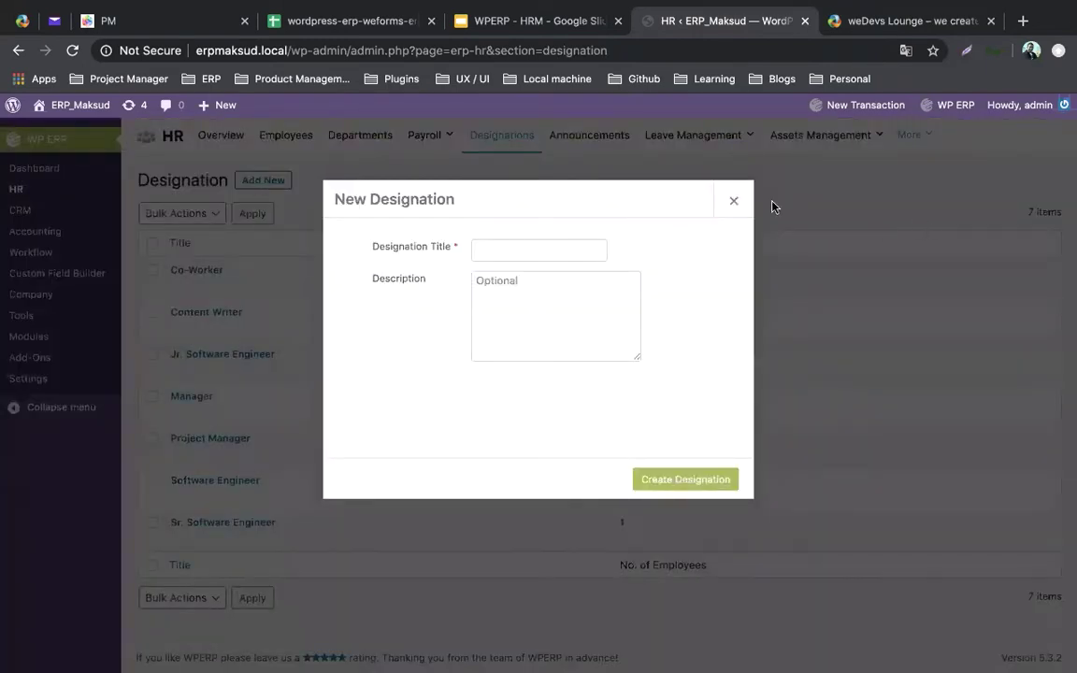
left_click(734, 200)
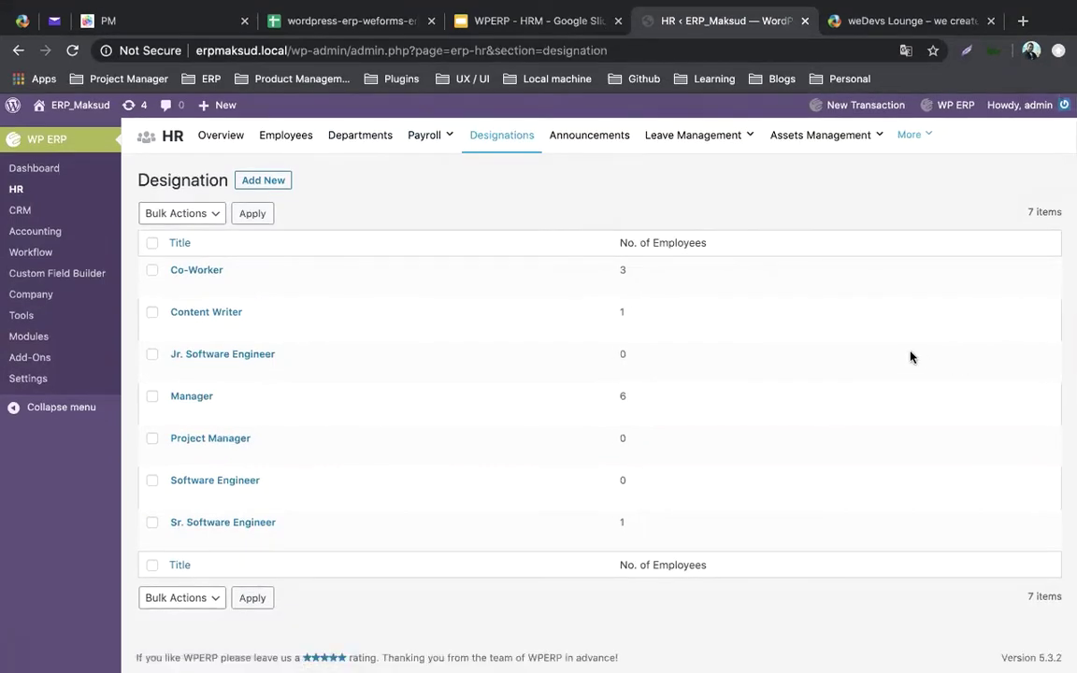
Step: Open the HR announcements and examine the new announcement form down to its recipient settings
mouse_move(426, 139)
left_click(601, 140)
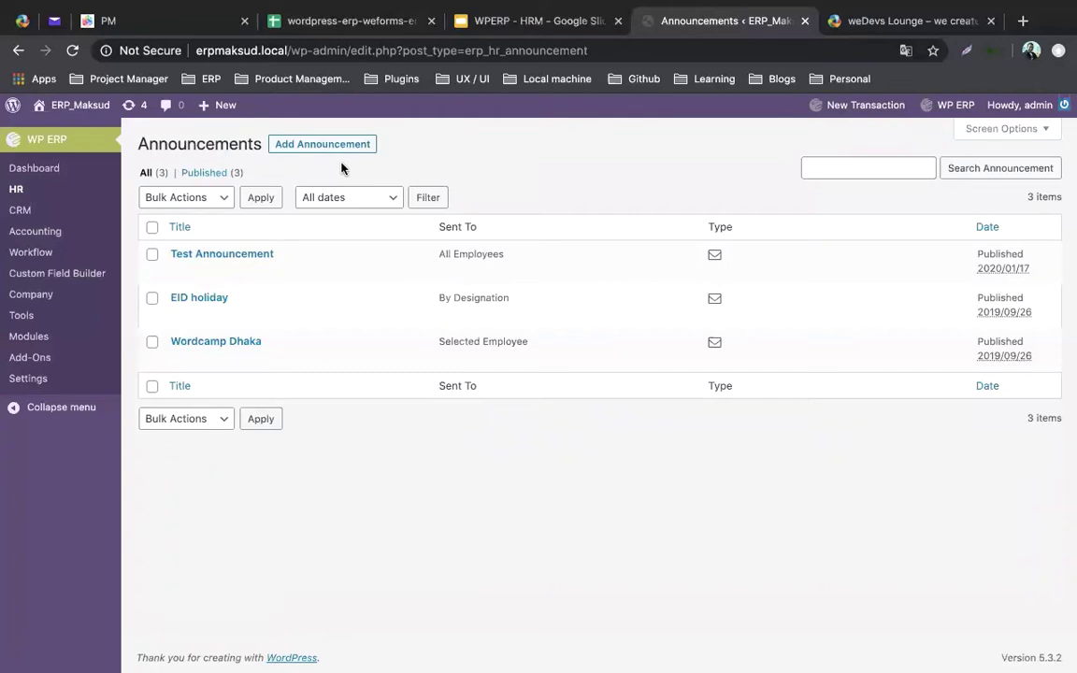
mouse_move(488, 7)
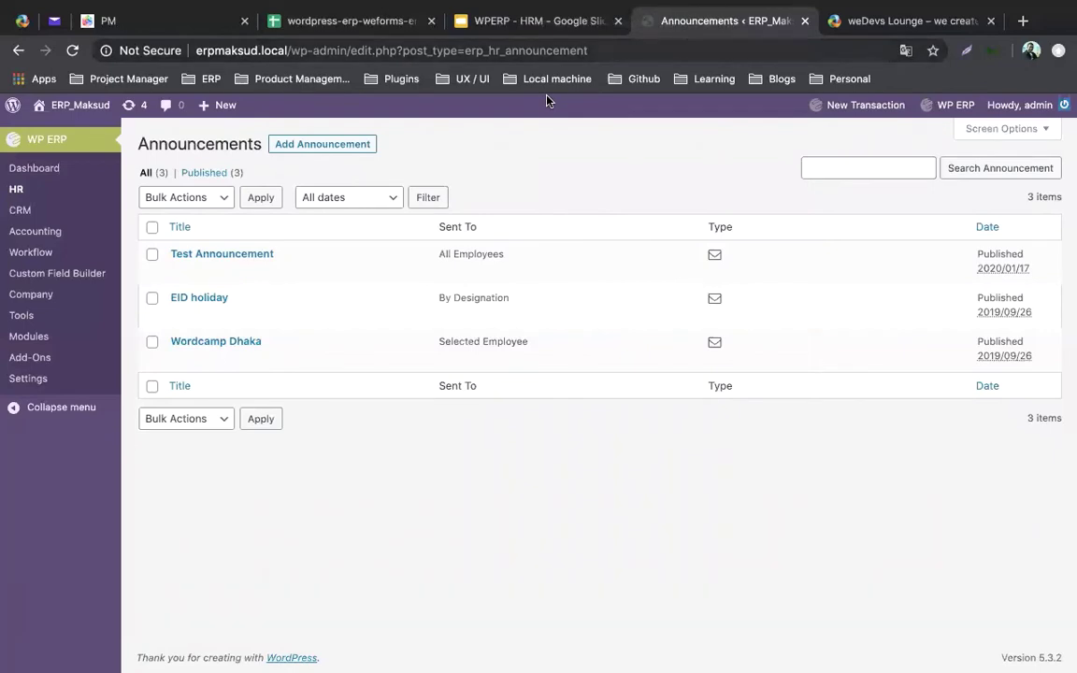
left_click(370, 146)
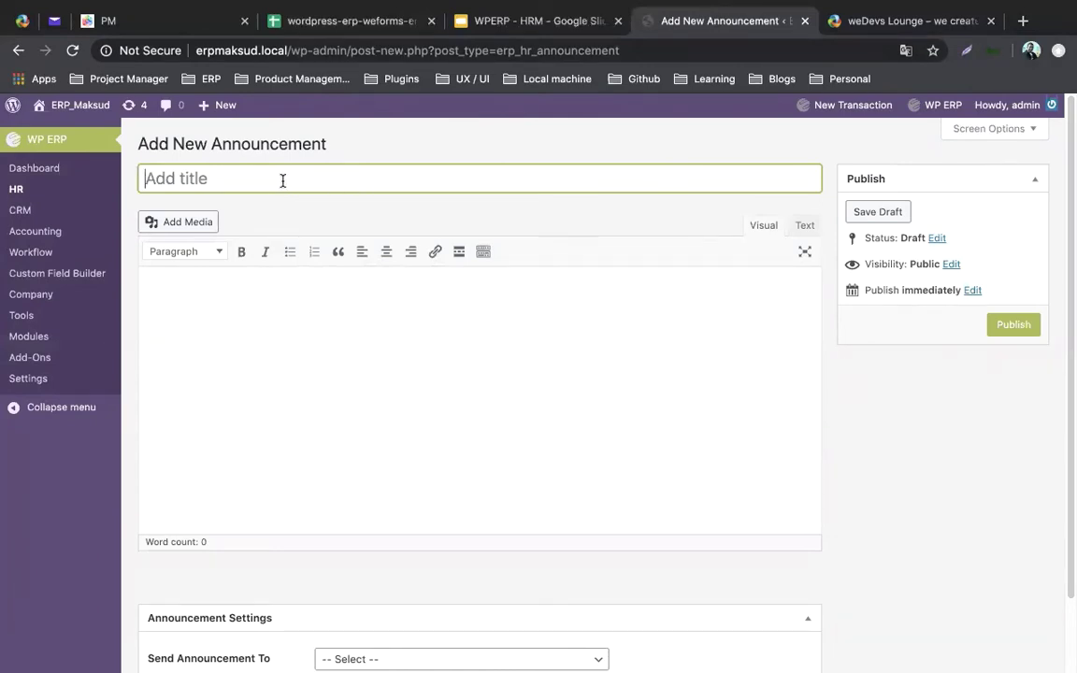
left_click(257, 292)
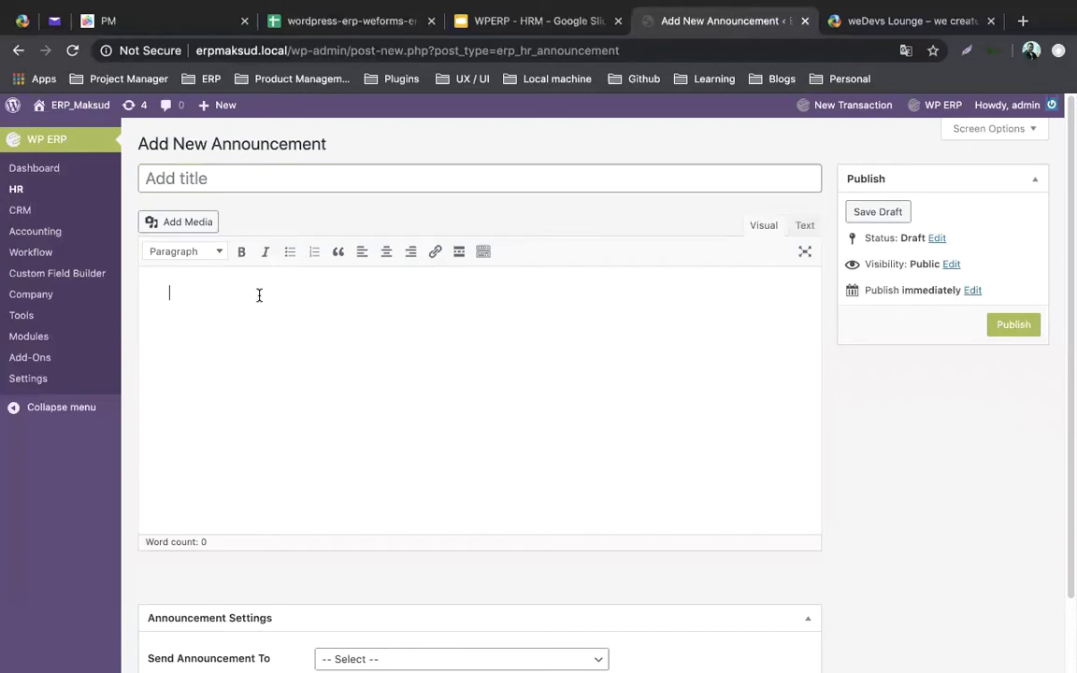
scroll(262, 300, "down", 1)
scroll(263, 301, "down", 2)
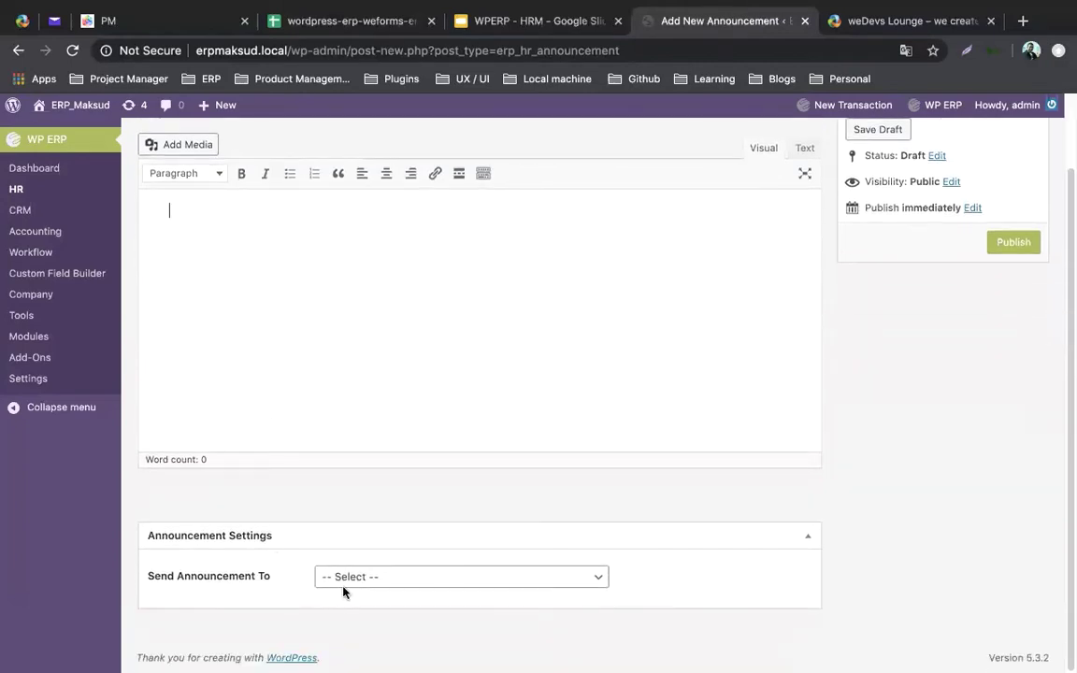
Step: Try addressing the new announcement to All Employees and to By Department with the HR department selected
left_click(378, 584)
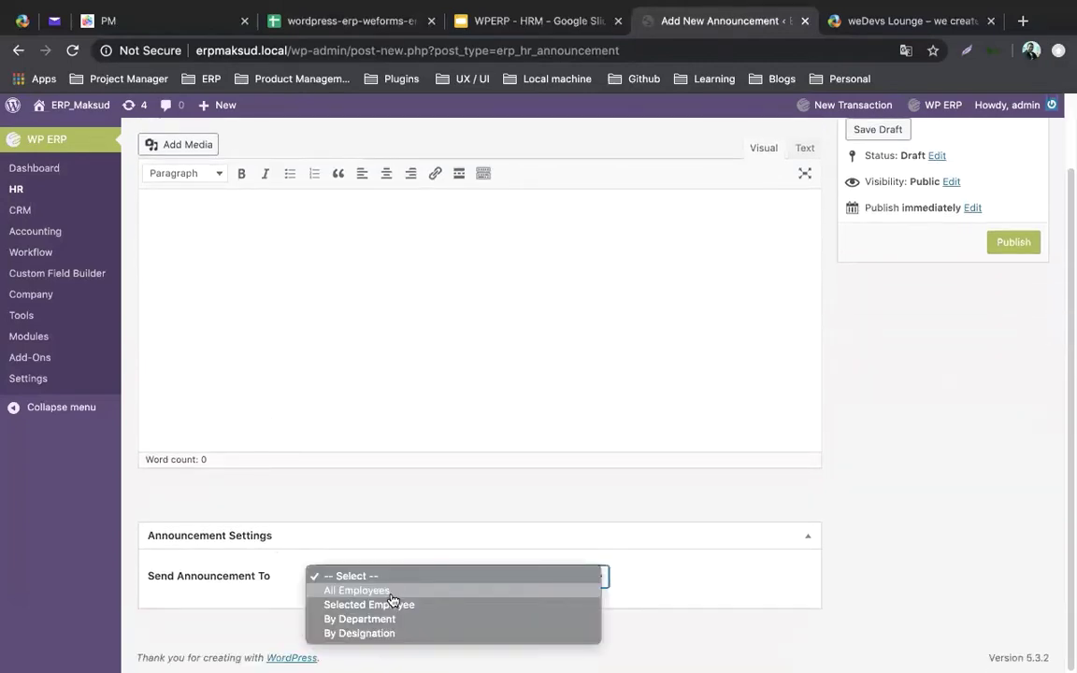
left_click(391, 591)
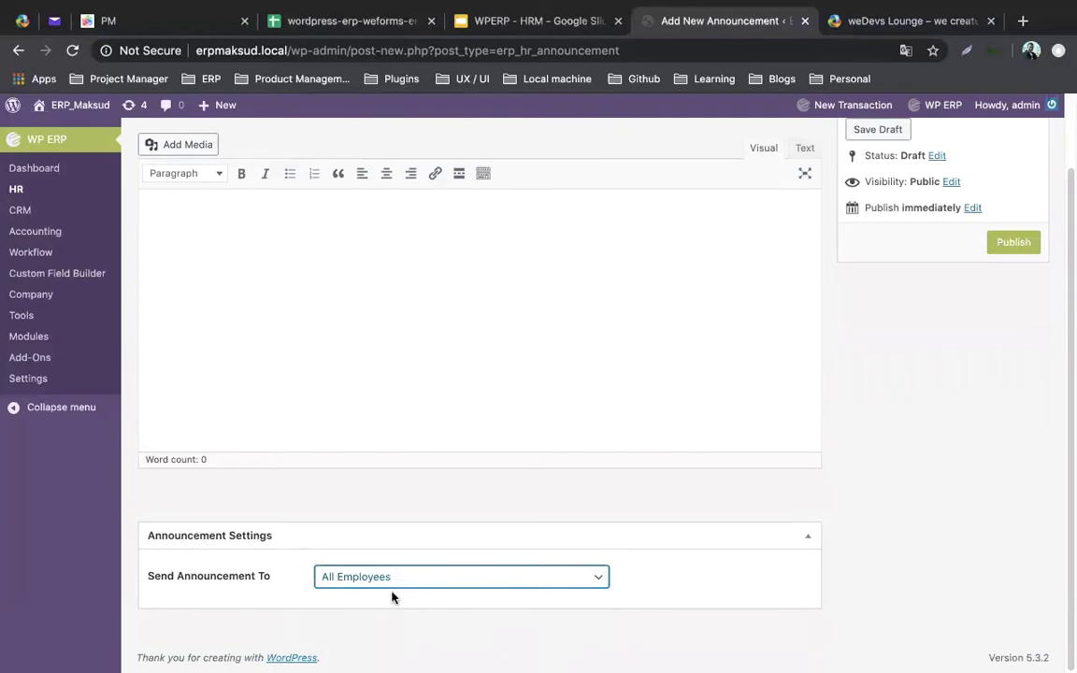
left_click(401, 580)
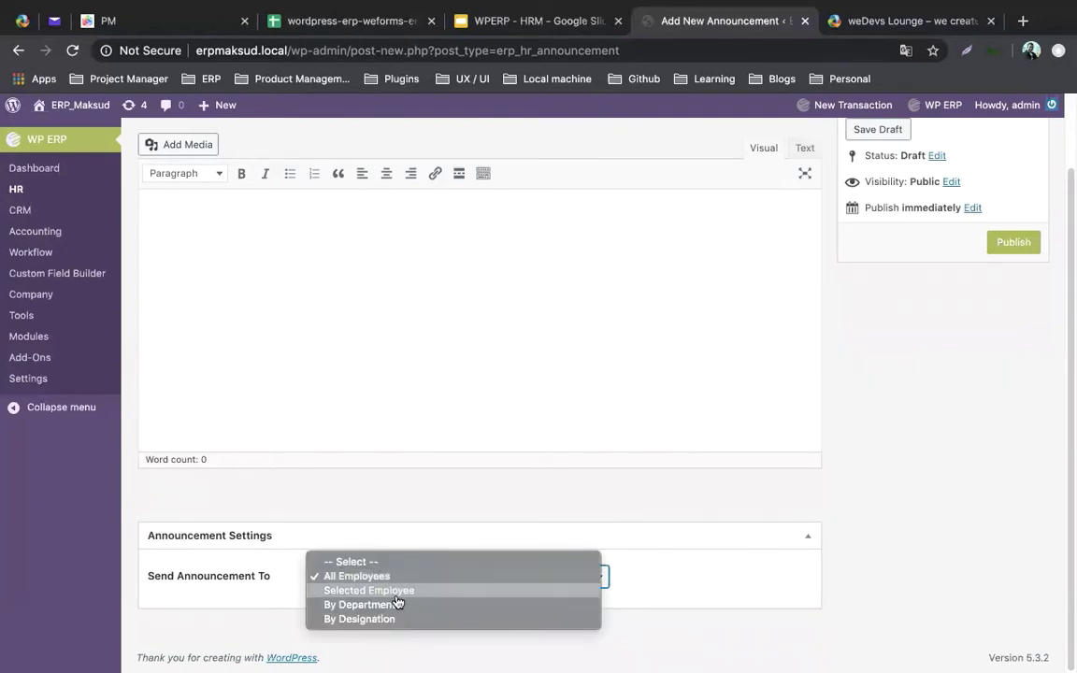
left_click(394, 608)
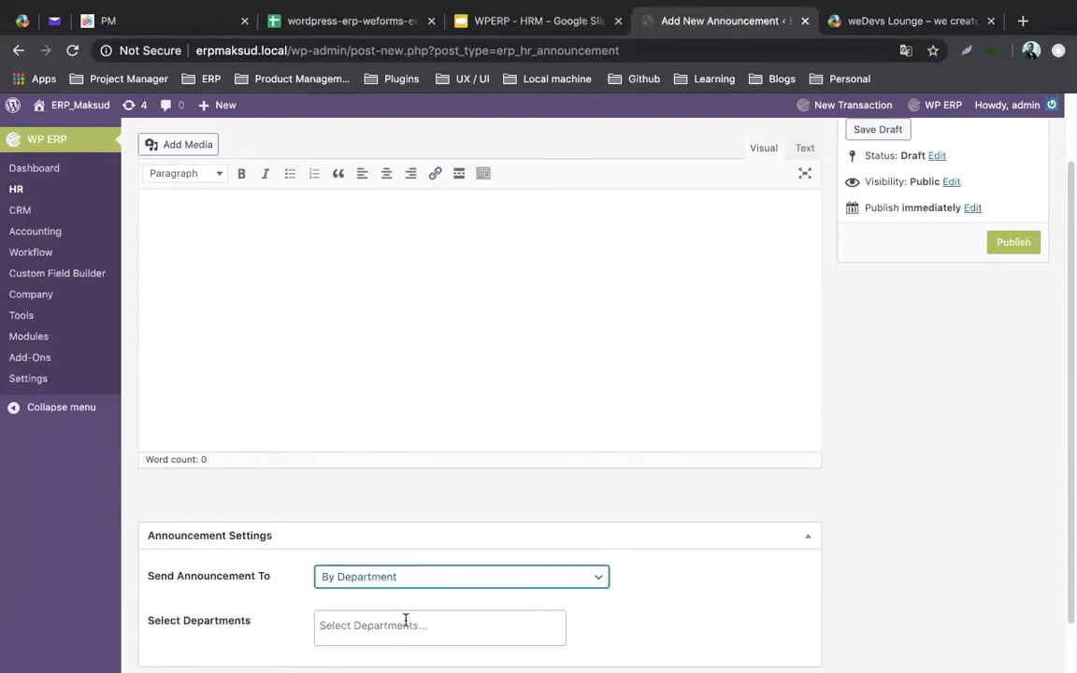
left_click(412, 624)
left_click(438, 591)
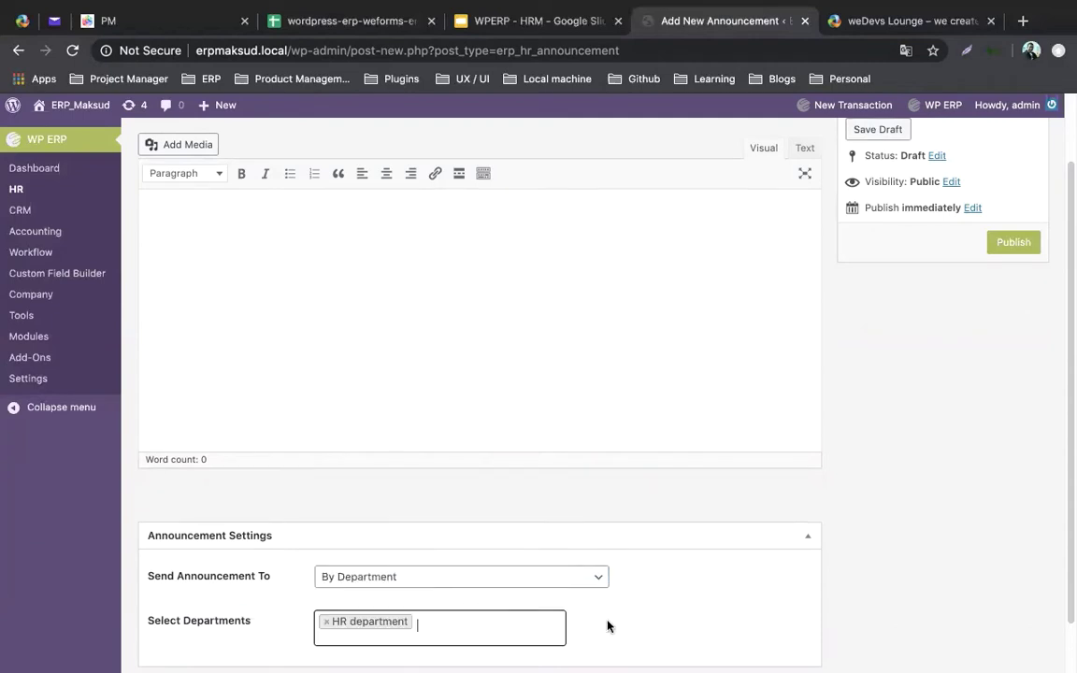
Step: Try addressing the announcement to Selected Employee with one employee chosen, and return to the HR designations without publishing
scroll(608, 625, "down", 1)
left_click(486, 522)
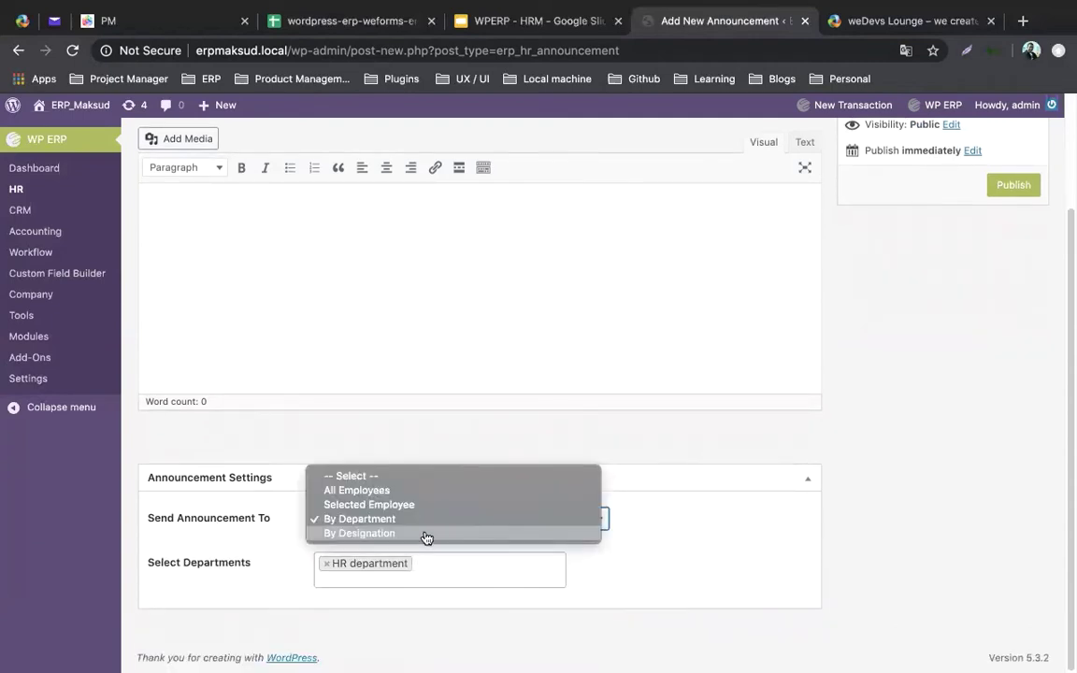
left_click(412, 505)
left_click(415, 570)
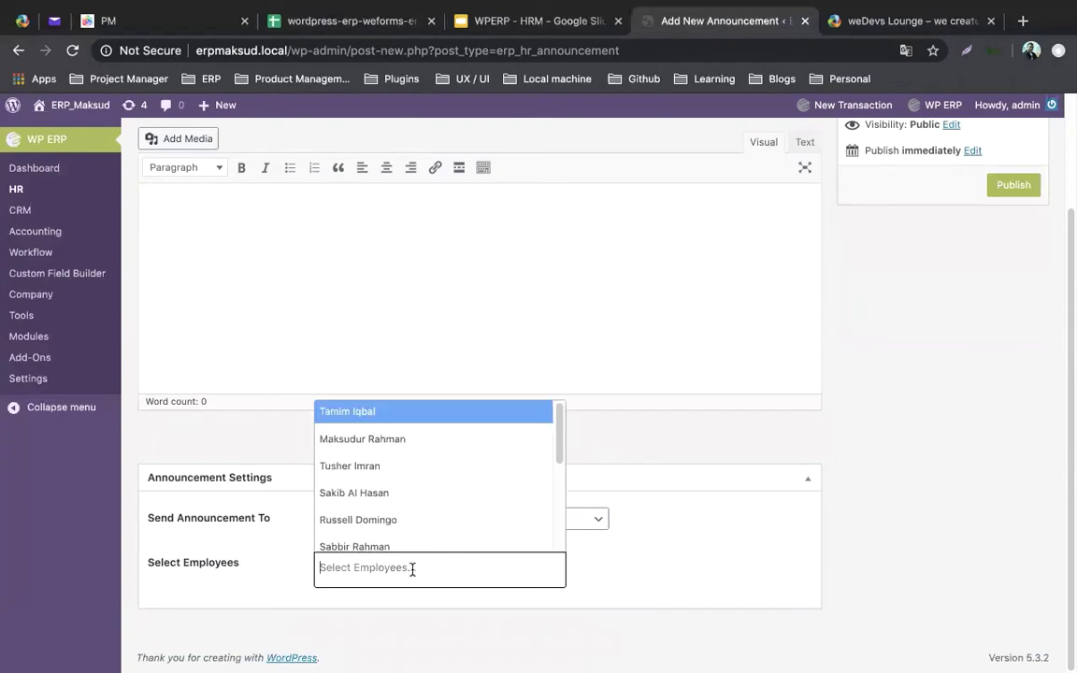
left_click(375, 519)
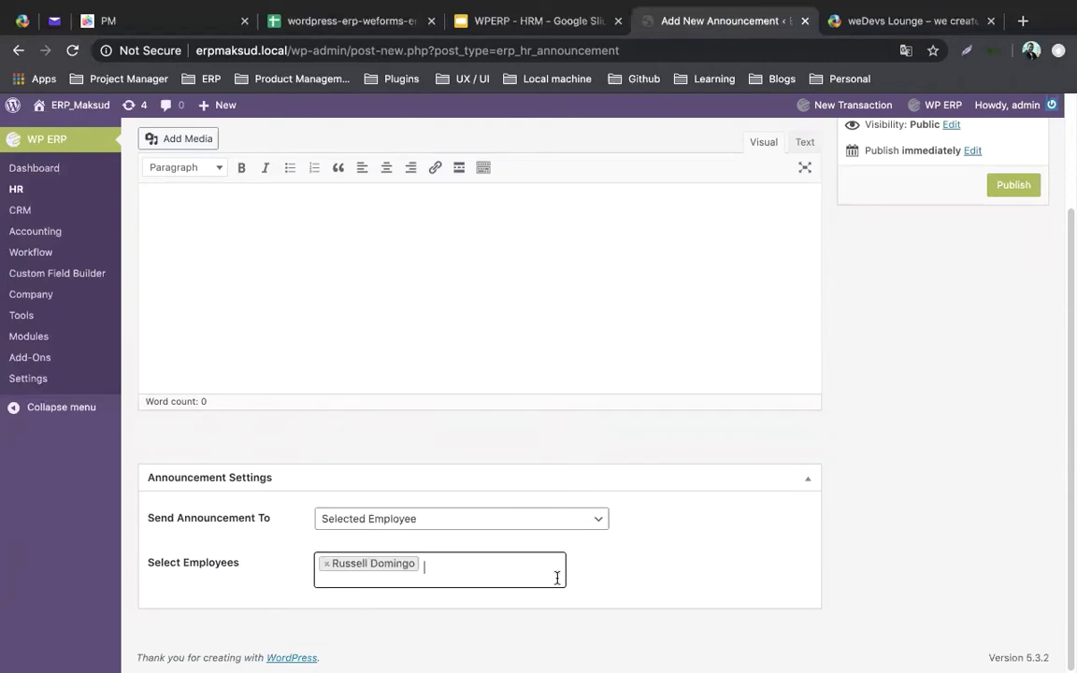
scroll(362, 401, "up", 3)
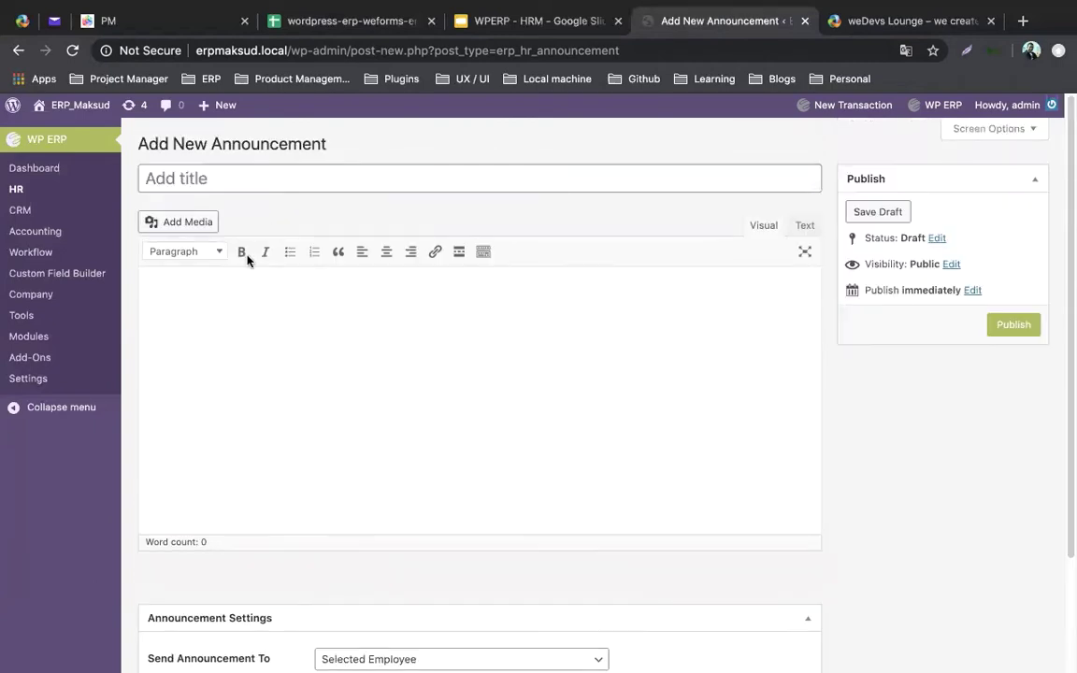
left_click(19, 50)
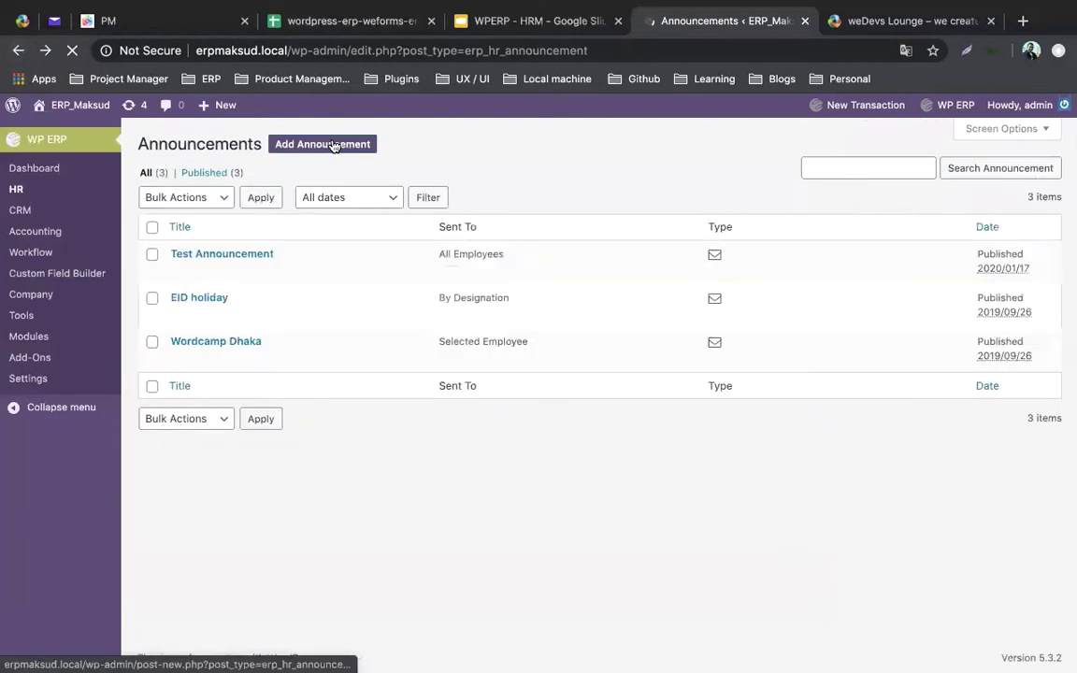
left_click(18, 52)
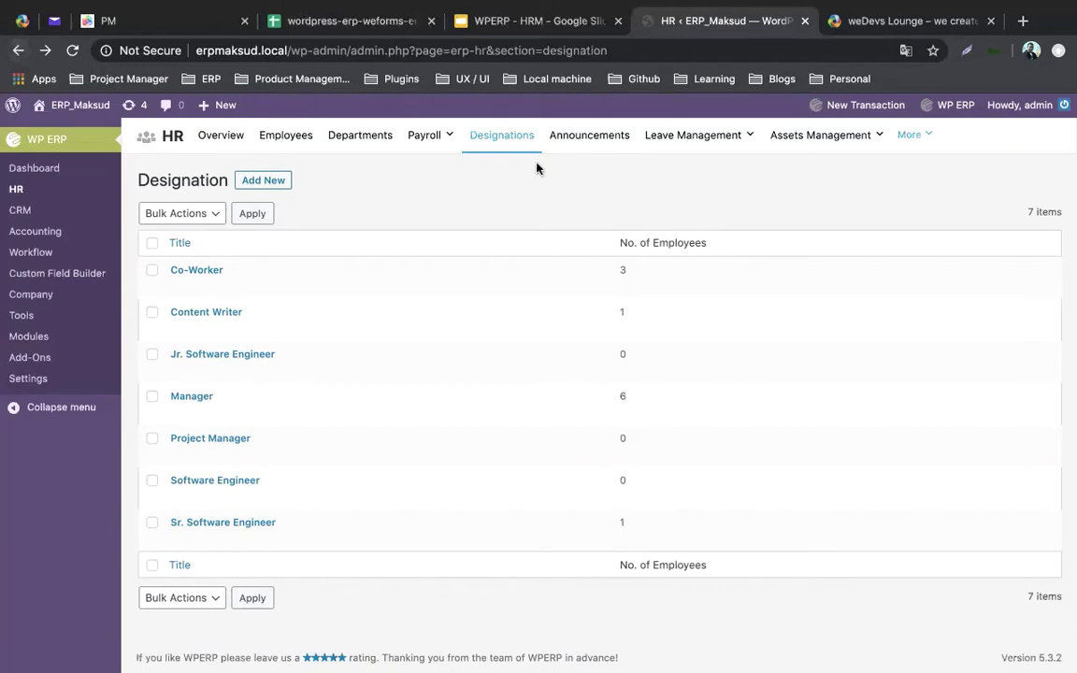
Step: Open the leave requests and try a new request form with an employee chosen and Casual Leave as leave type
mouse_move(699, 140)
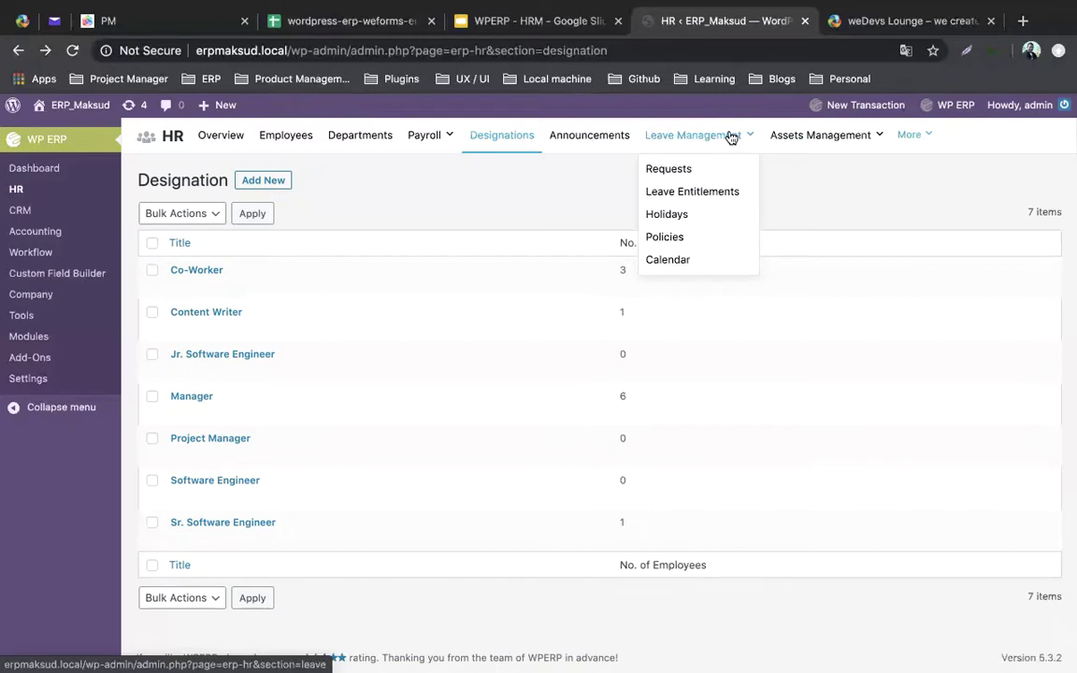
left_click(670, 177)
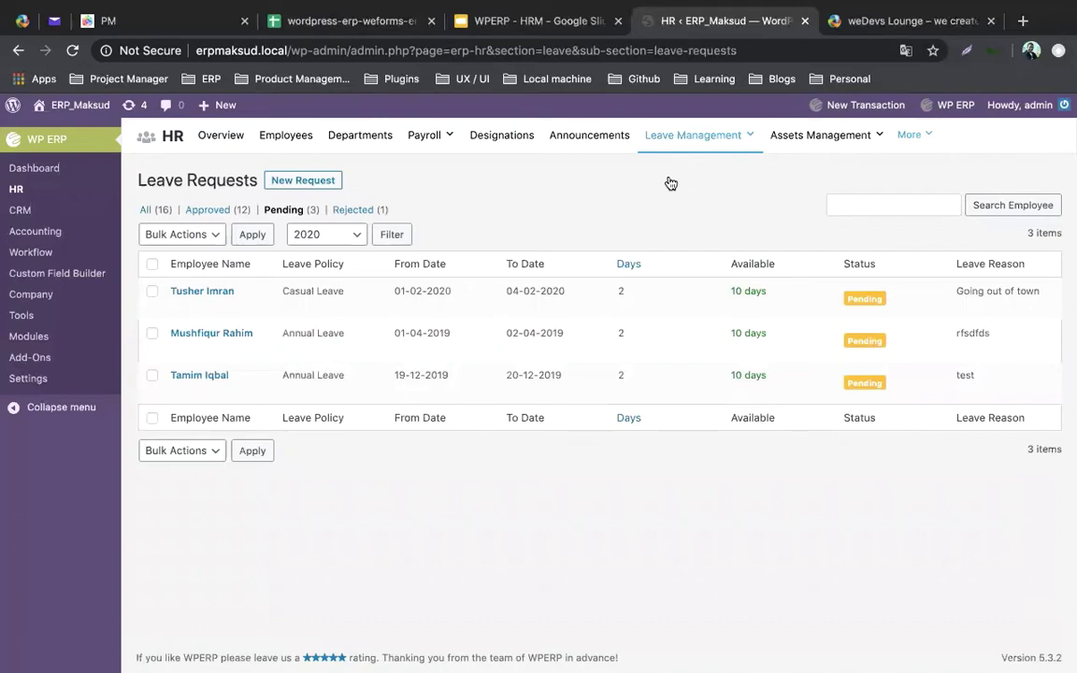
left_click(328, 180)
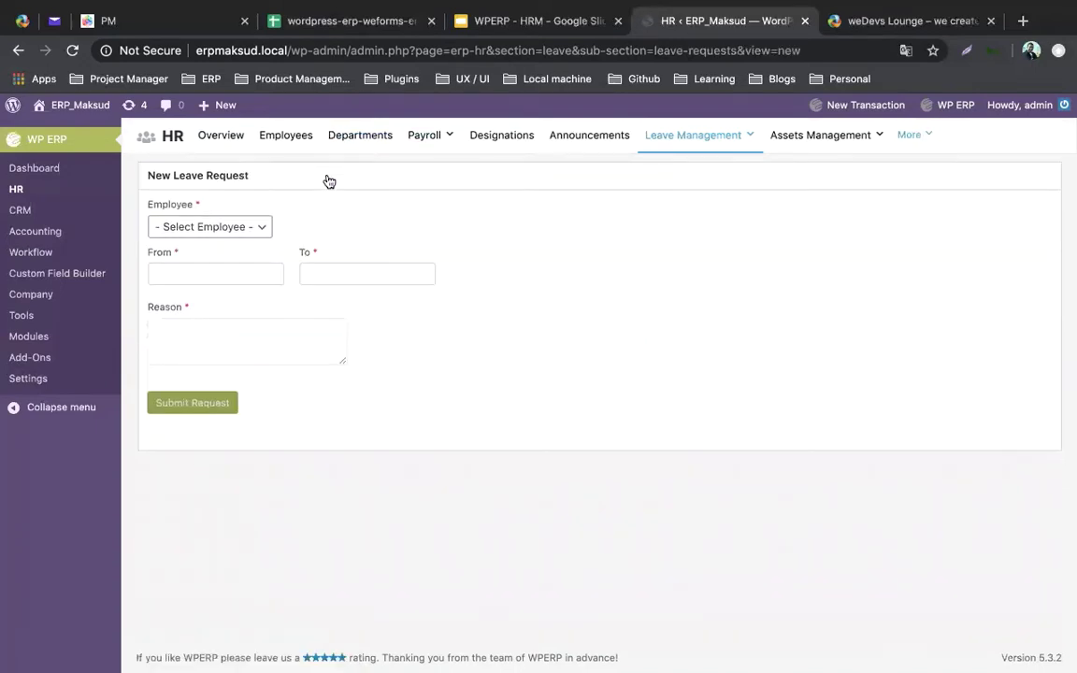
left_click(254, 223)
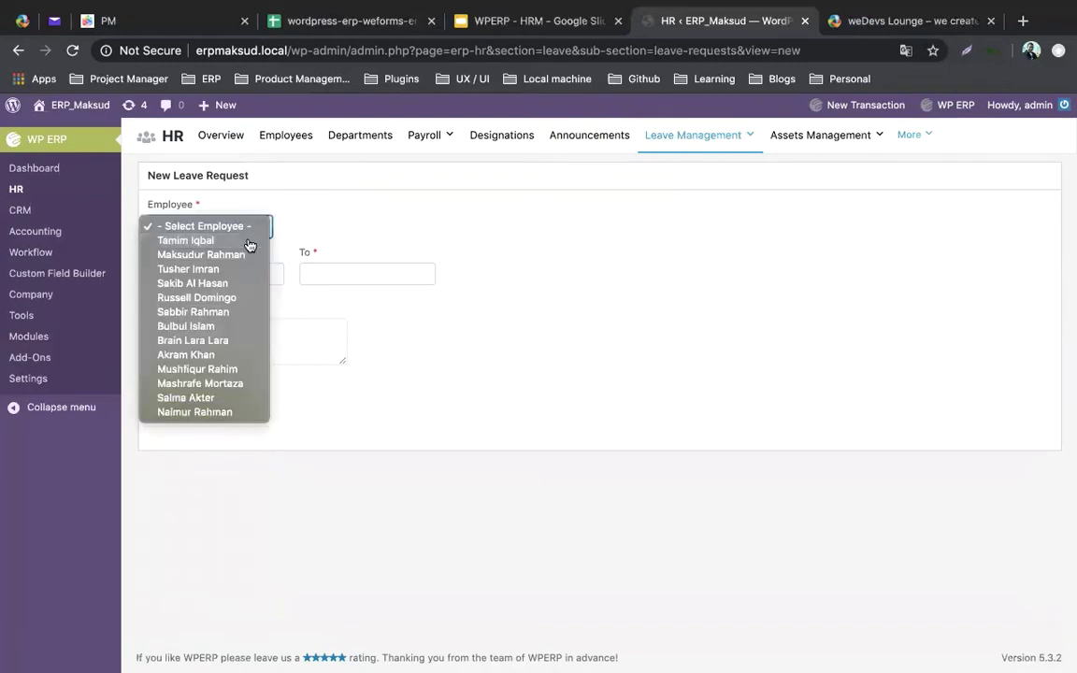
left_click(248, 238)
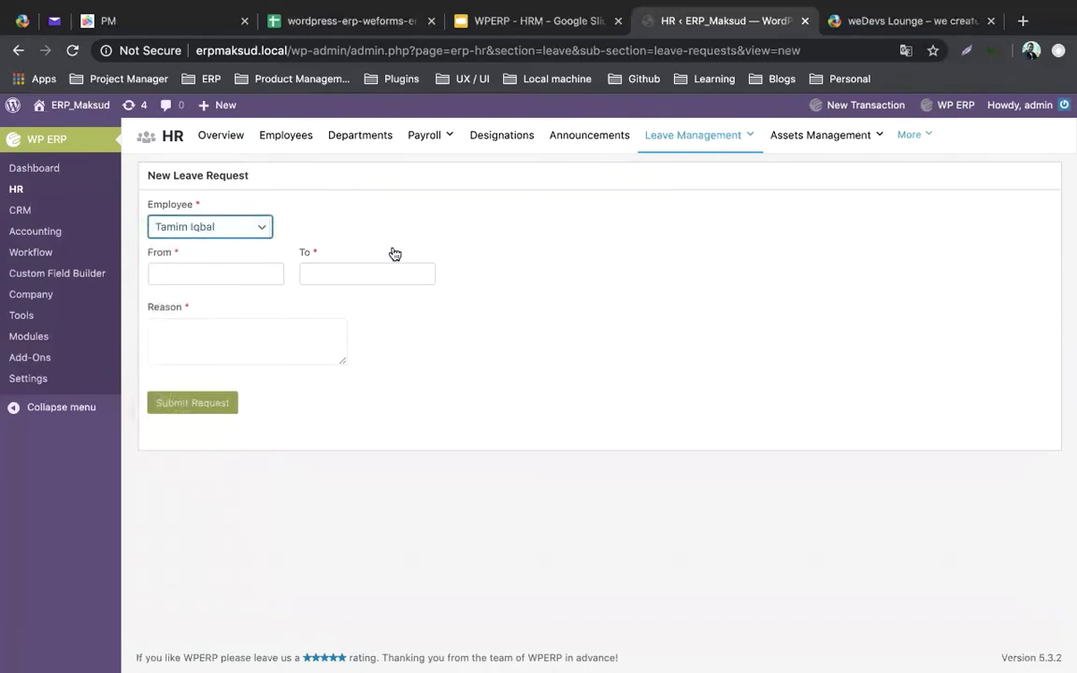
left_click(250, 233)
left_click(245, 242)
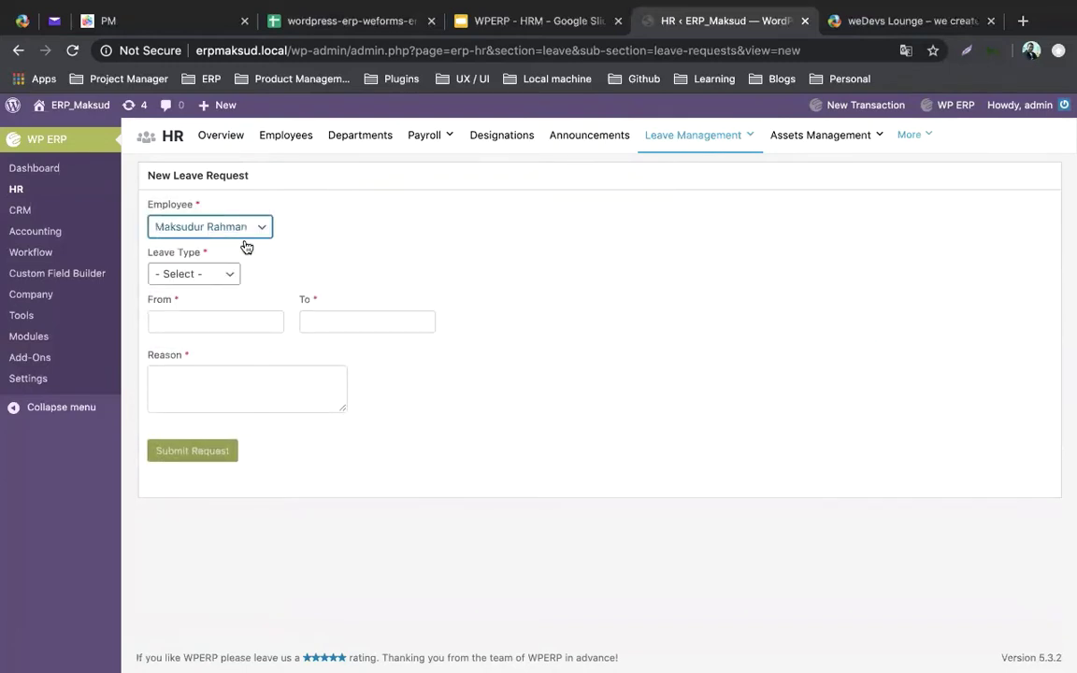
left_click(219, 275)
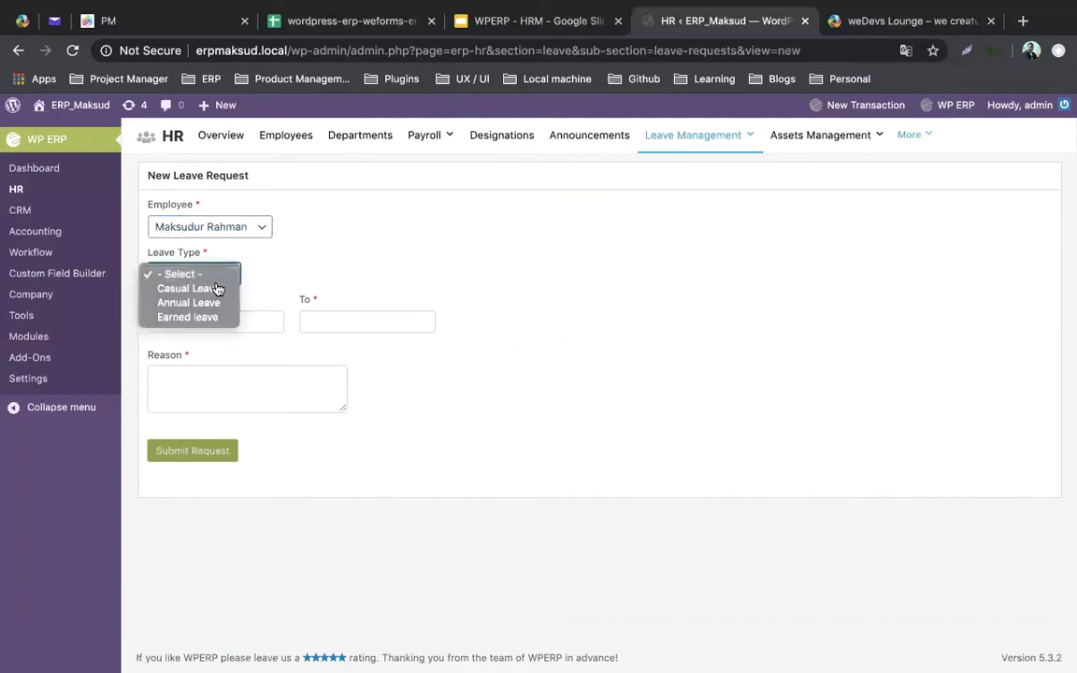
left_click(214, 286)
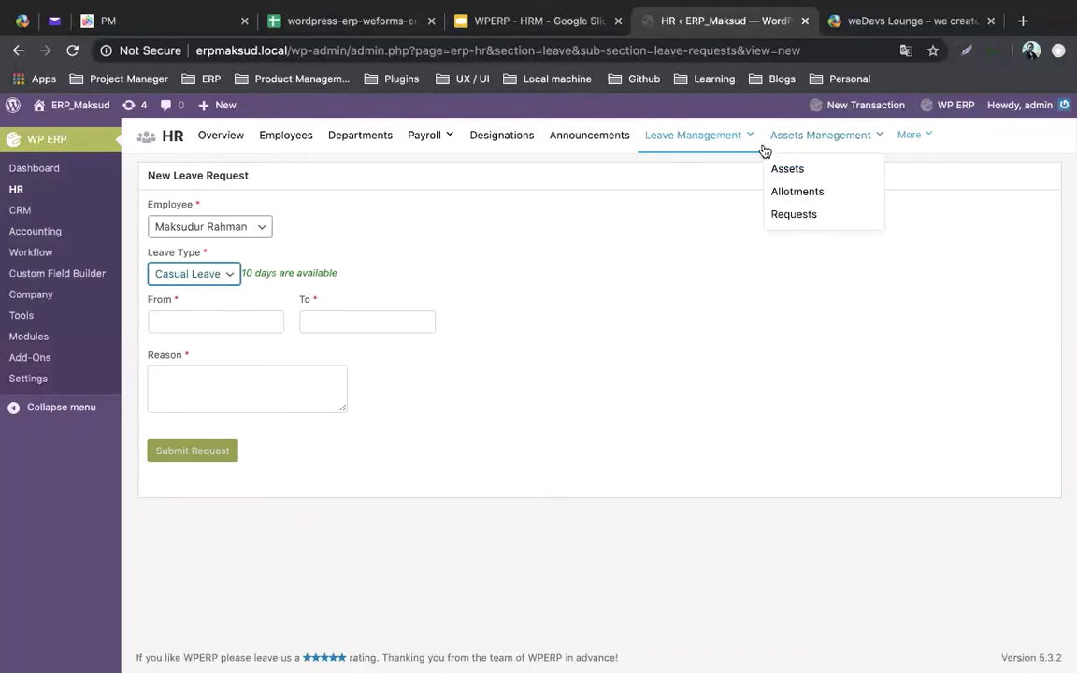
Step: Switch from admin to the second listed employee's account and open that employee's HR overview
left_click(291, 137)
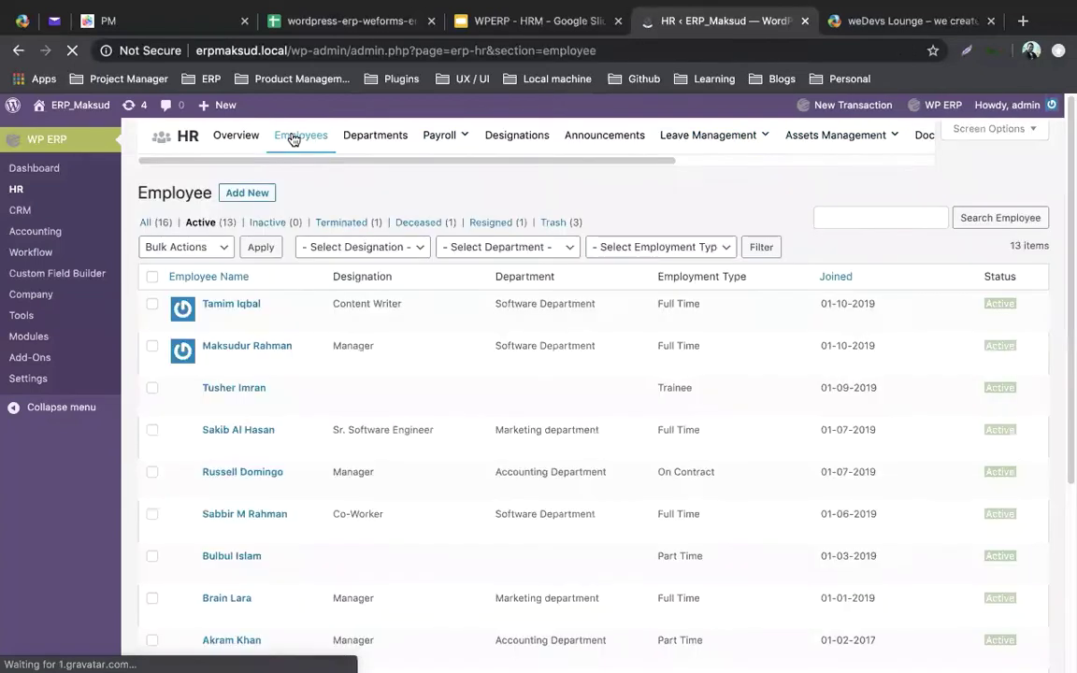
left_click(287, 351)
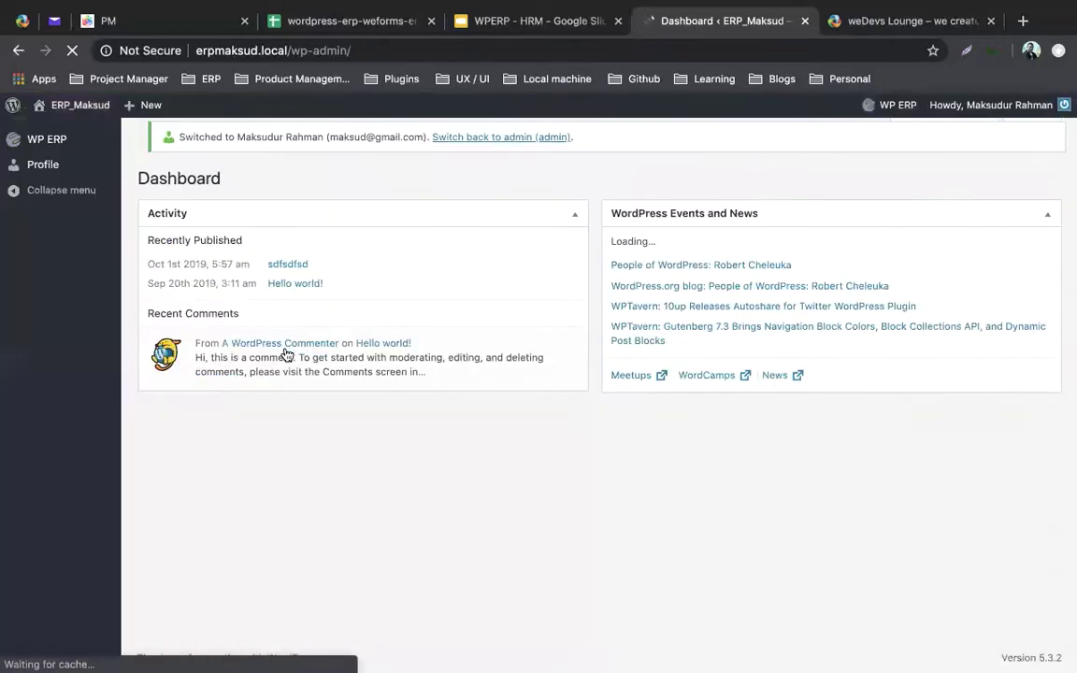
mouse_move(81, 140)
left_click(134, 143)
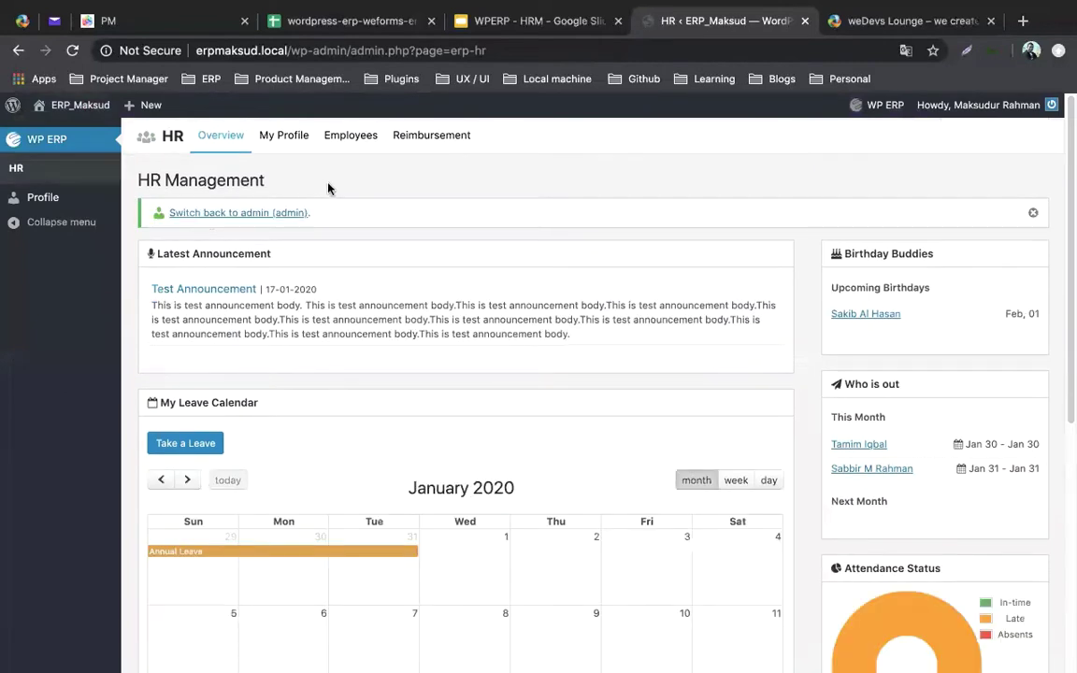
Step: Start a leave request from the leave calendar with leave type Casual Leave and start date 2020-02-03
left_click(188, 452)
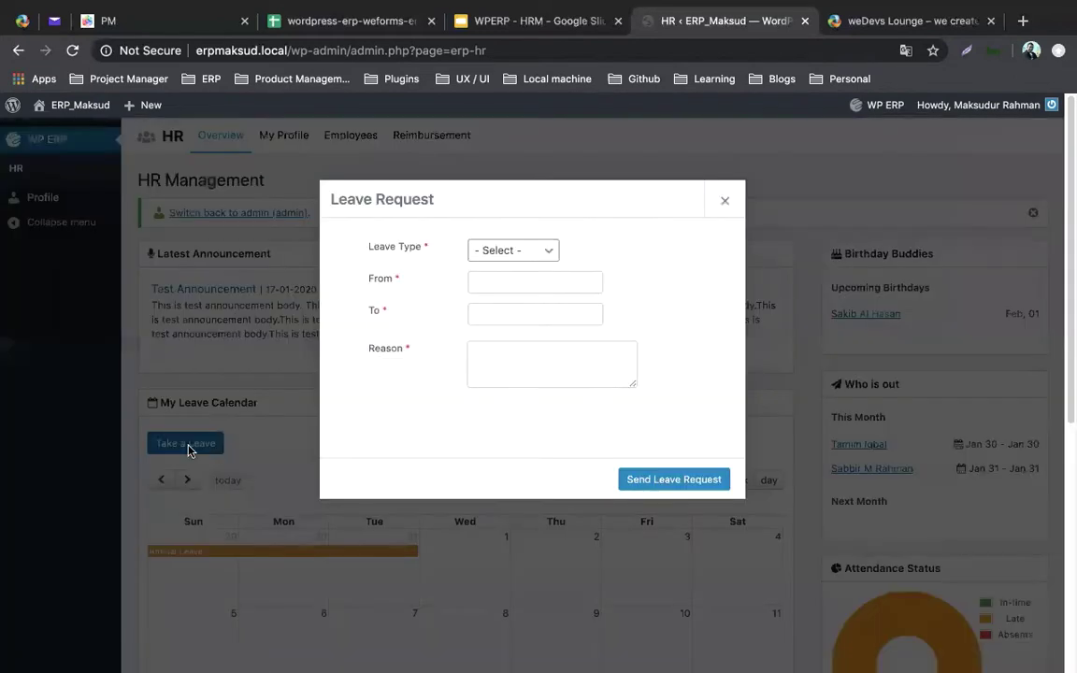
left_click(522, 254)
left_click(522, 266)
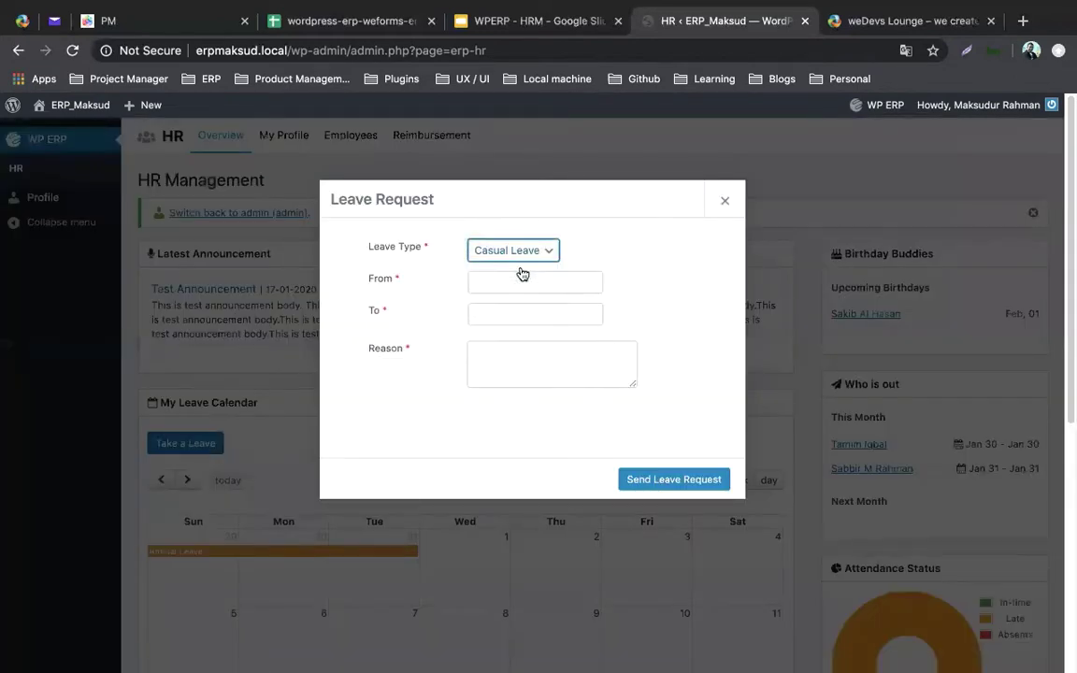
left_click(521, 299)
left_click(540, 381)
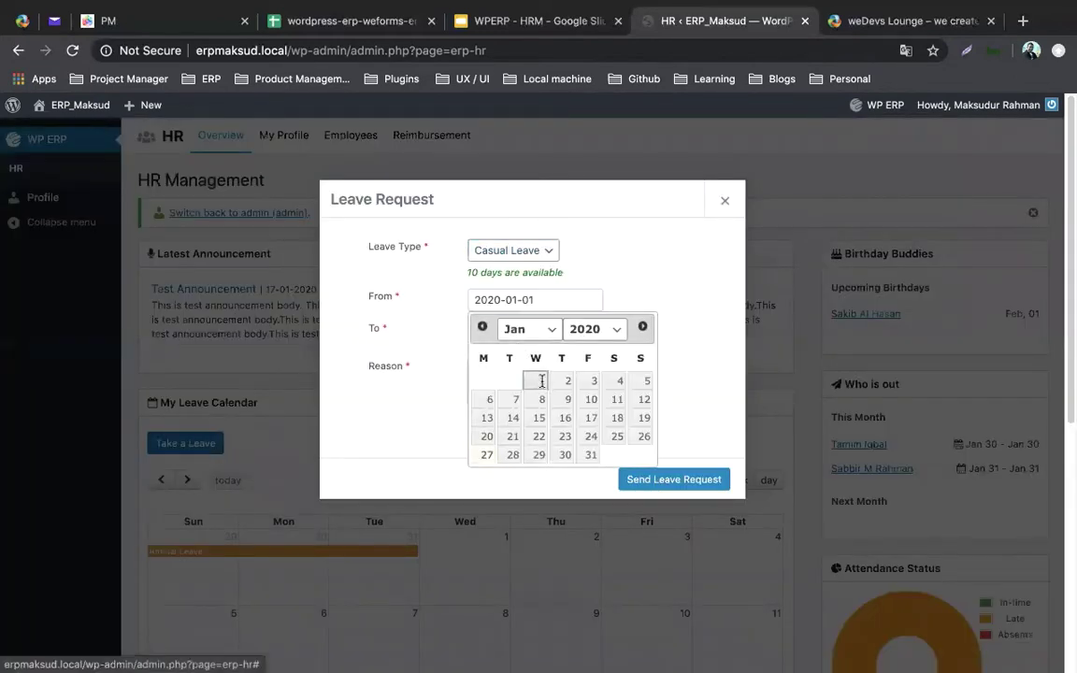
left_click(547, 330)
left_click(526, 345)
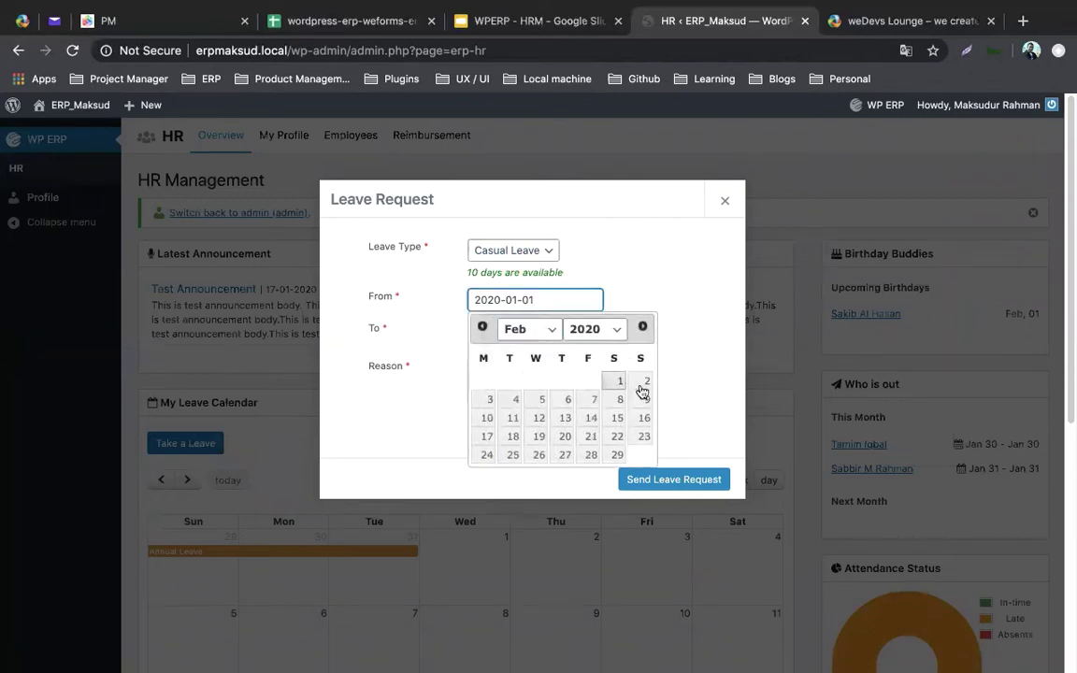
left_click(488, 400)
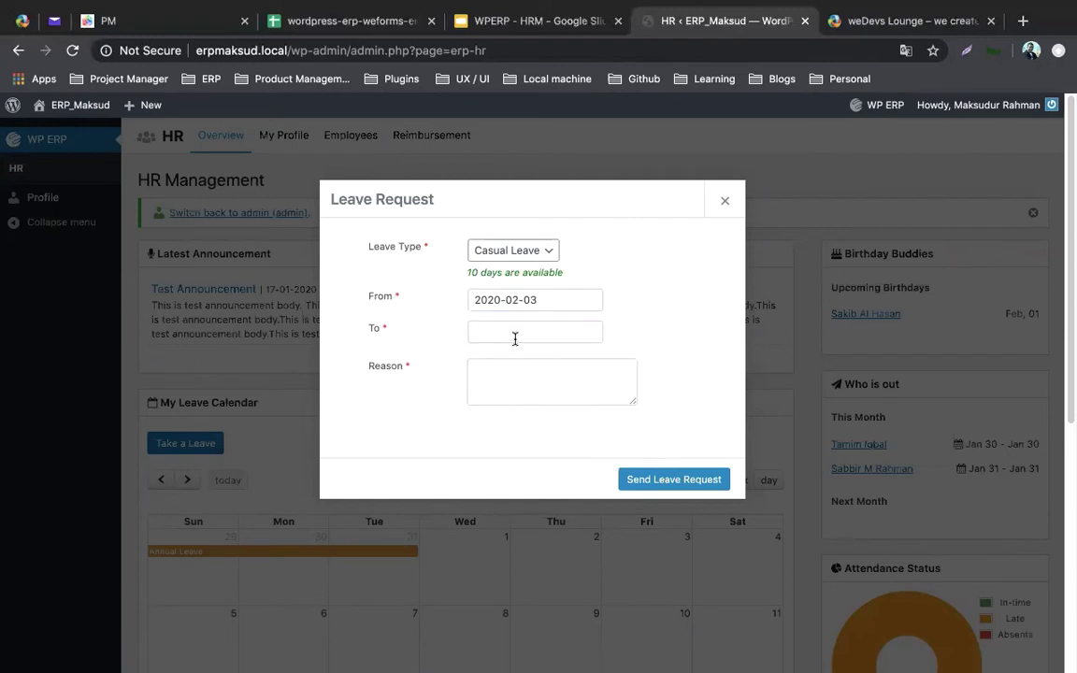
Step: Set the leave request's end date to 2020-02-03
left_click(652, 479)
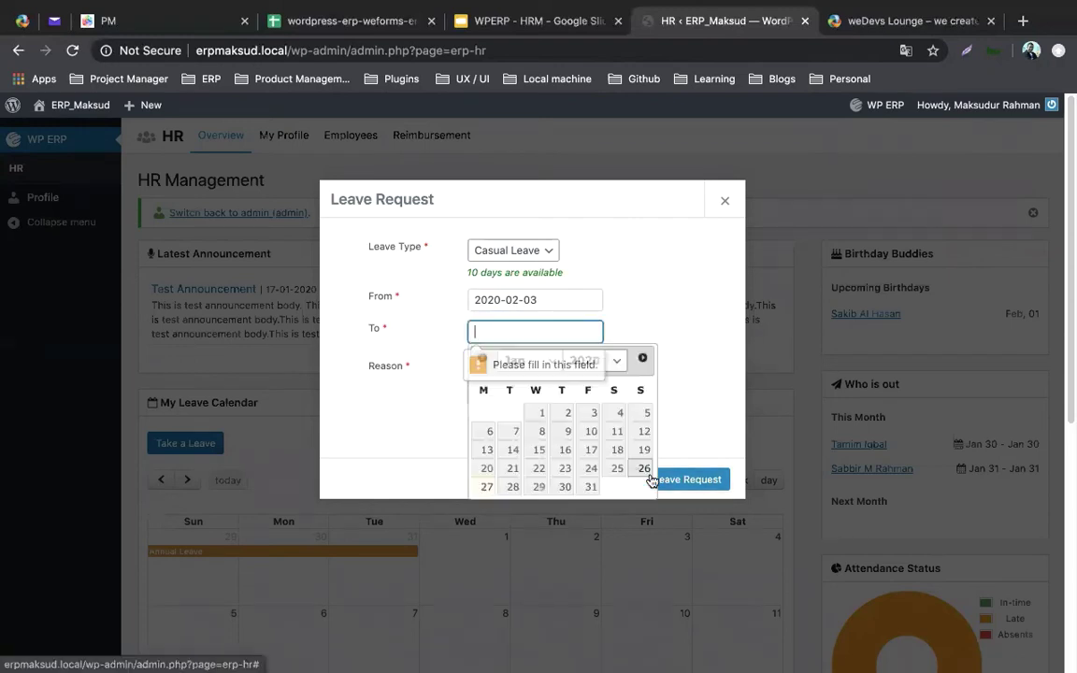
left_click(627, 333)
left_click(568, 334)
left_click(542, 364)
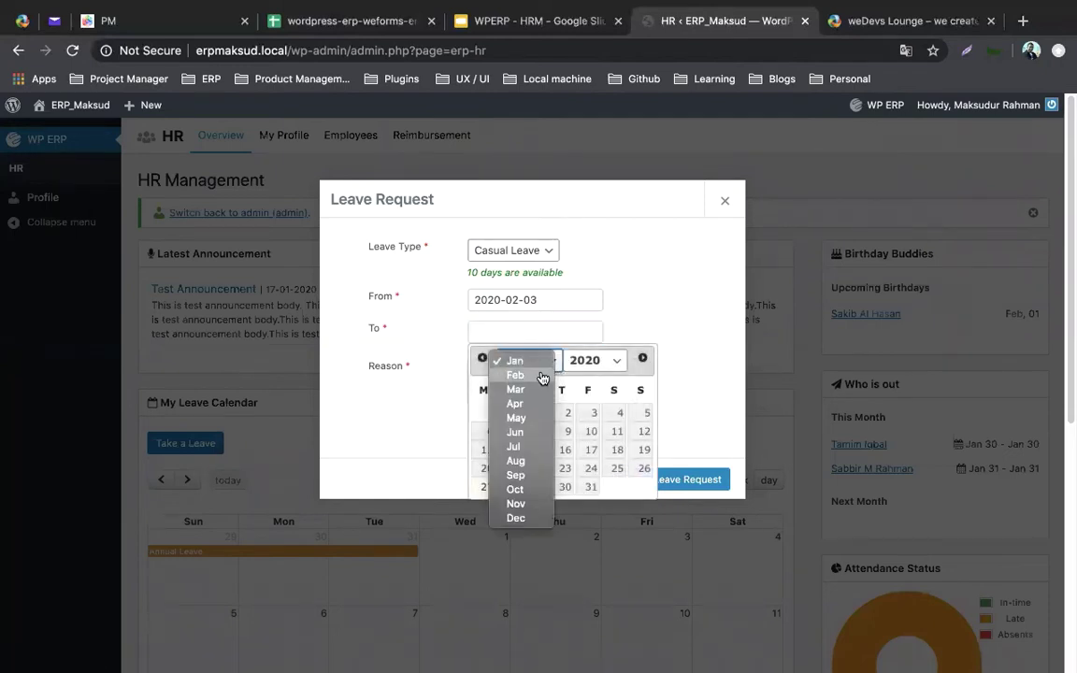
left_click(516, 360)
left_click(489, 431)
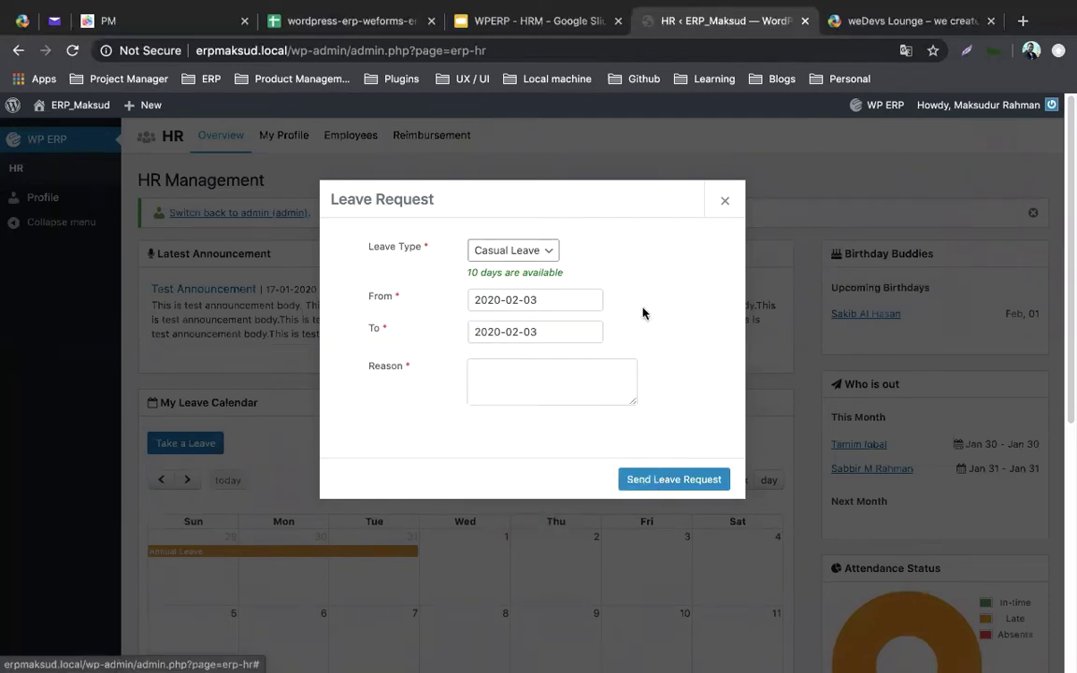
Step: Enter "Travling" as the leave request's reason and change its leave type to Annual Leave
left_click(528, 439)
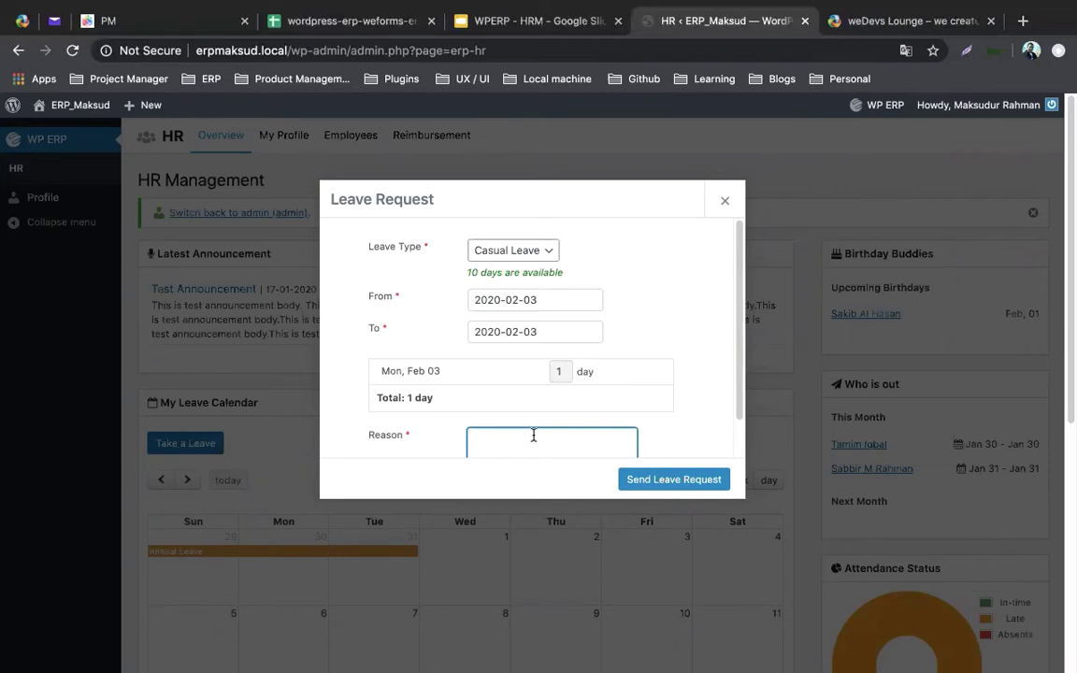
type("Travling")
left_click(549, 253)
left_click(547, 266)
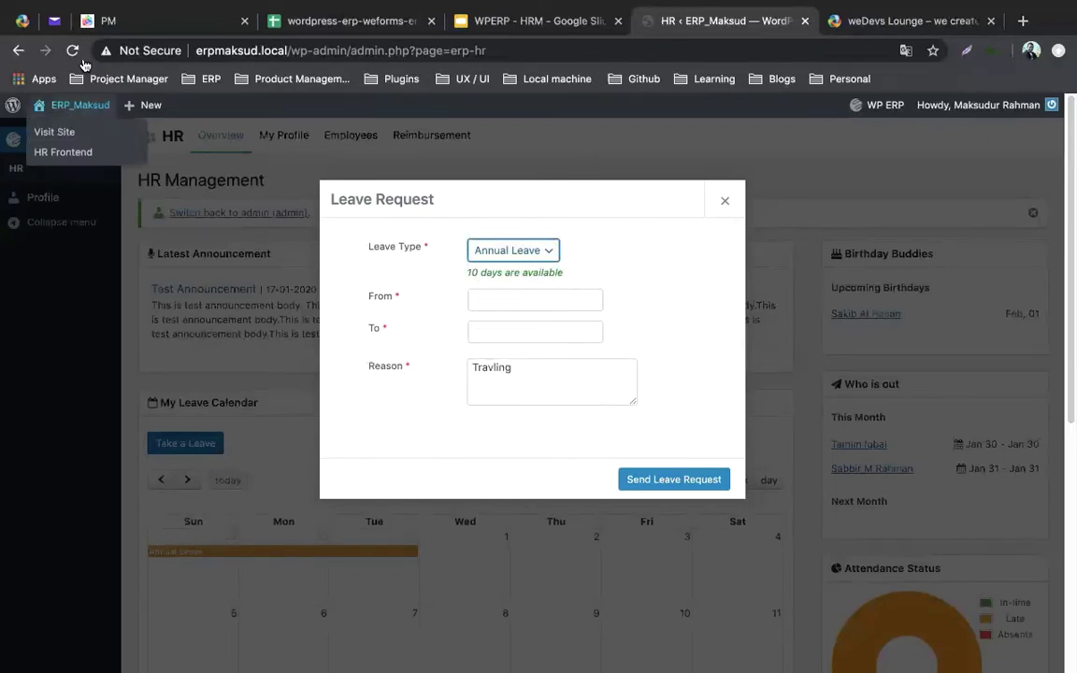
left_click(546, 262)
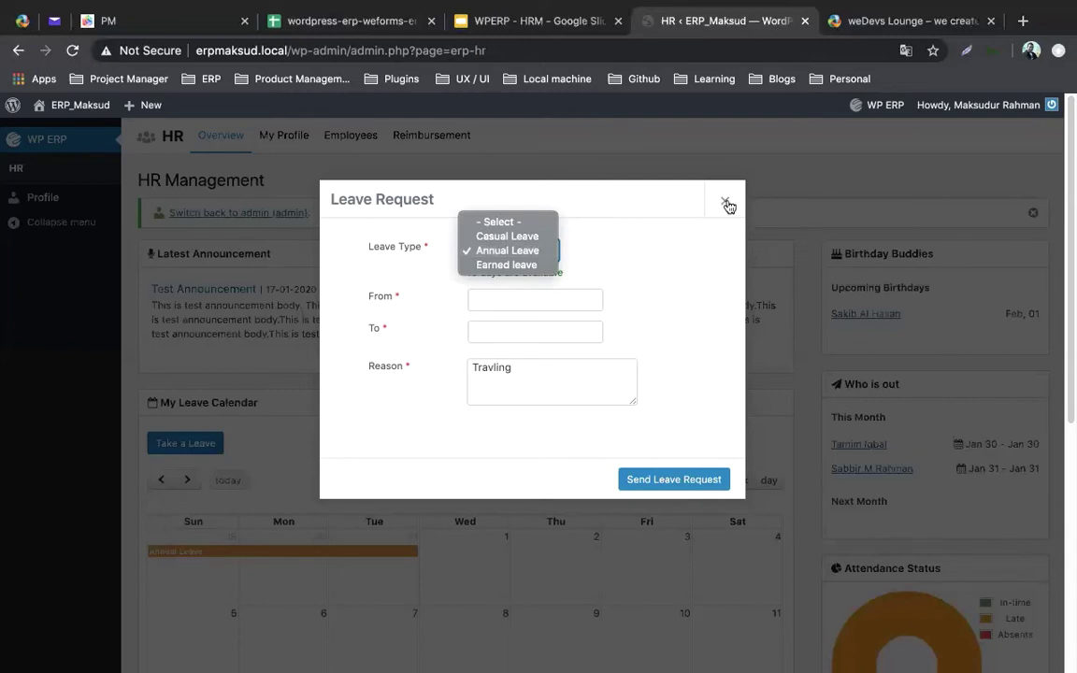
left_click(508, 250)
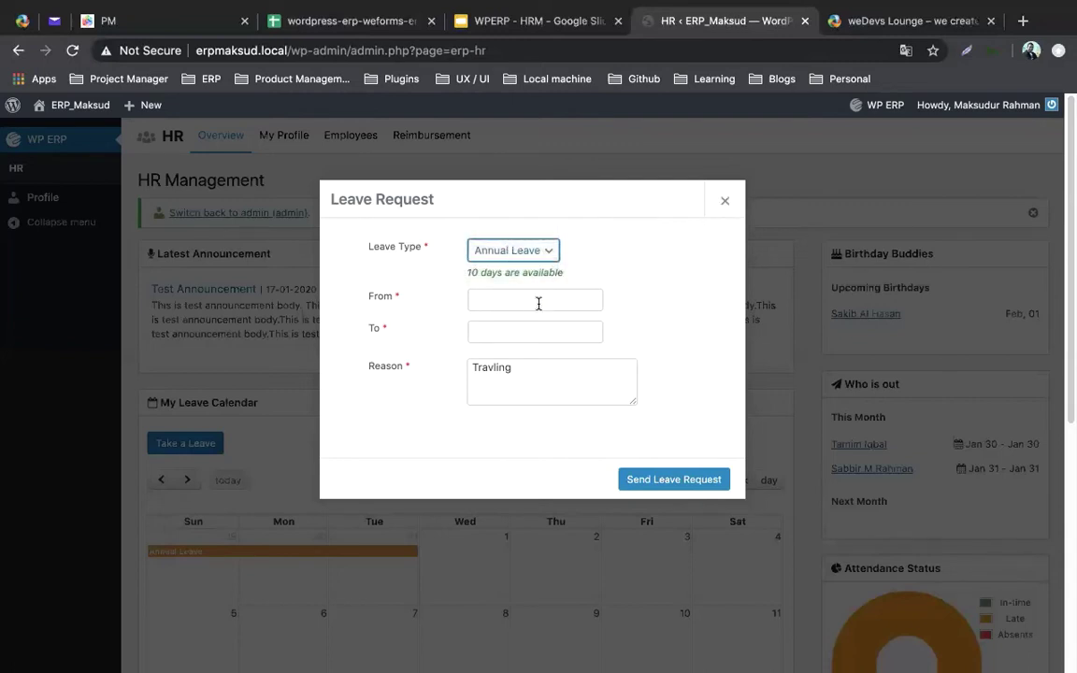
Step: Set the leave request's start date to 2020-03-03
left_click(534, 300)
left_click(523, 329)
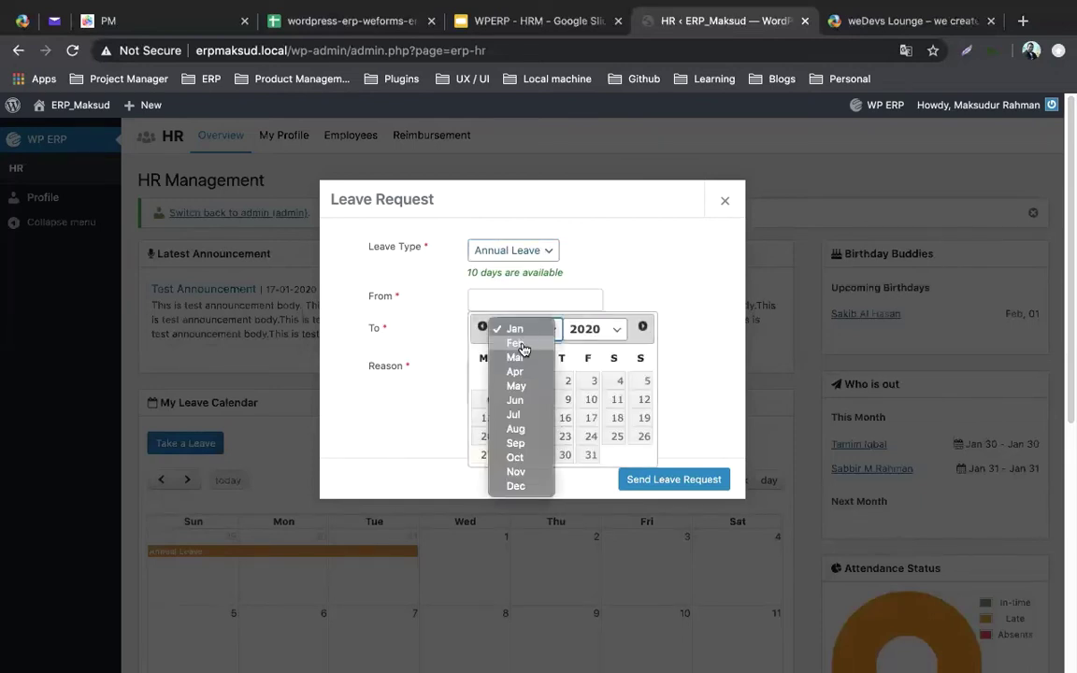
left_click(524, 358)
left_click(509, 400)
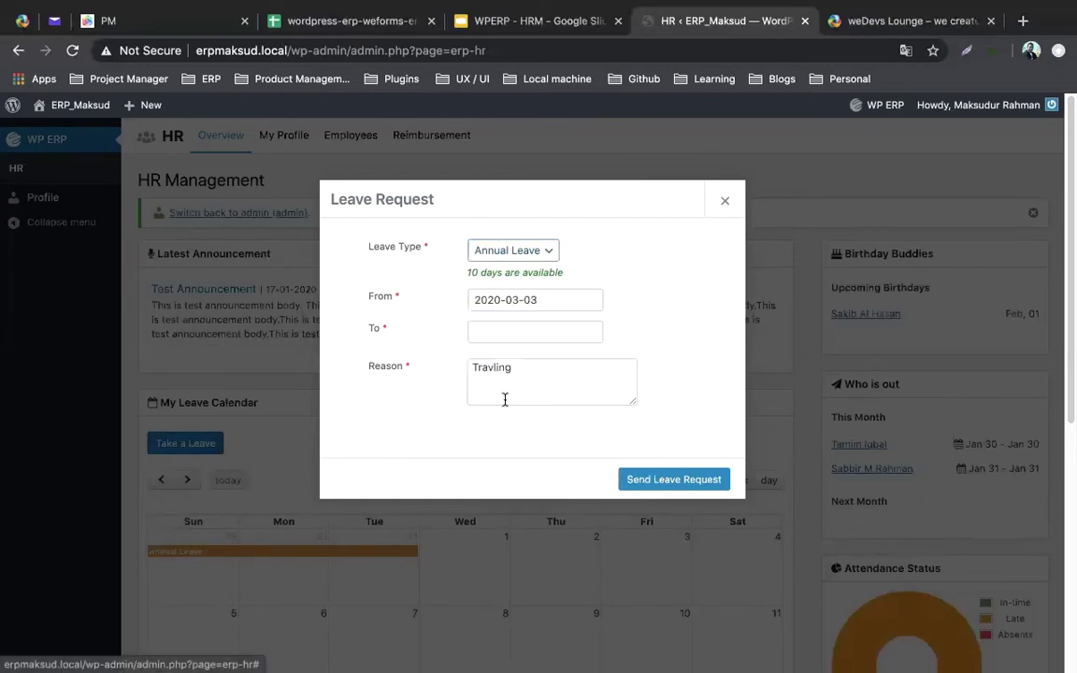
Step: Set the start date of the Annual Leave request to 2020-02-03
left_click(520, 296)
left_click(524, 329)
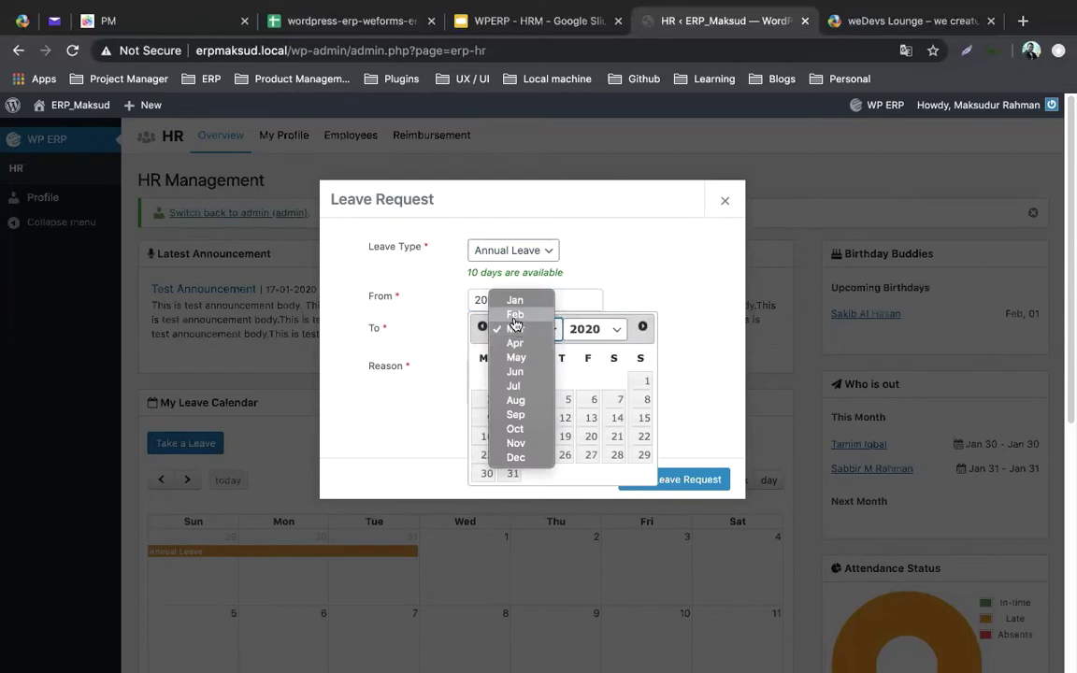
left_click(515, 315)
left_click(489, 401)
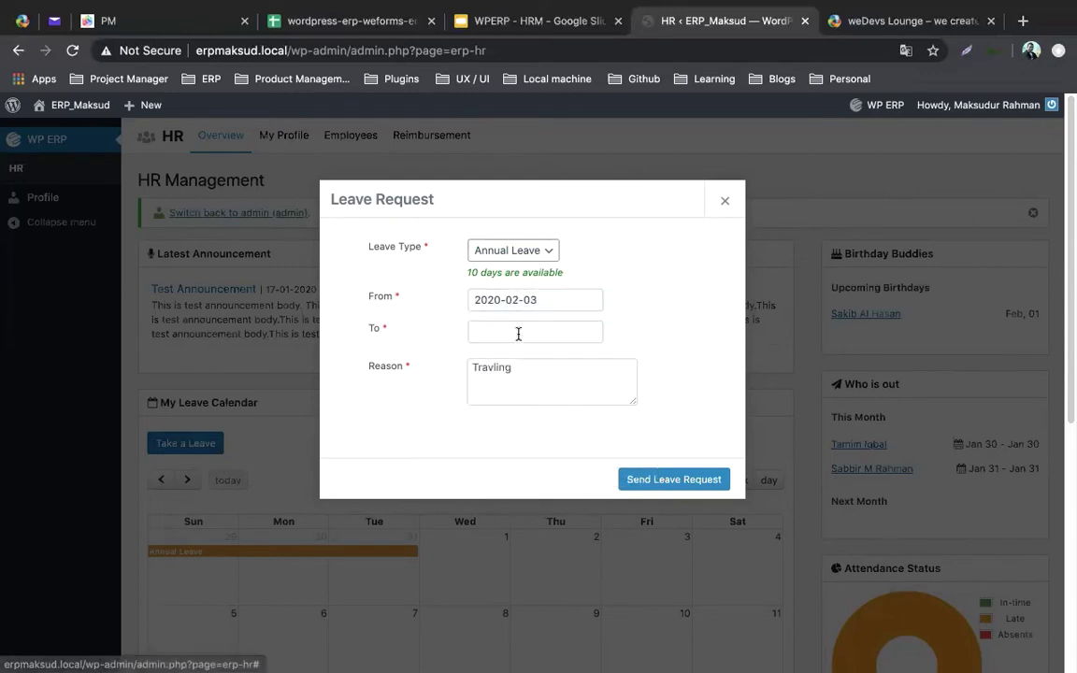
Step: Set the Annual Leave request's end date to 2020-02-03 and submit the request
left_click(517, 332)
left_click(529, 361)
left_click(512, 375)
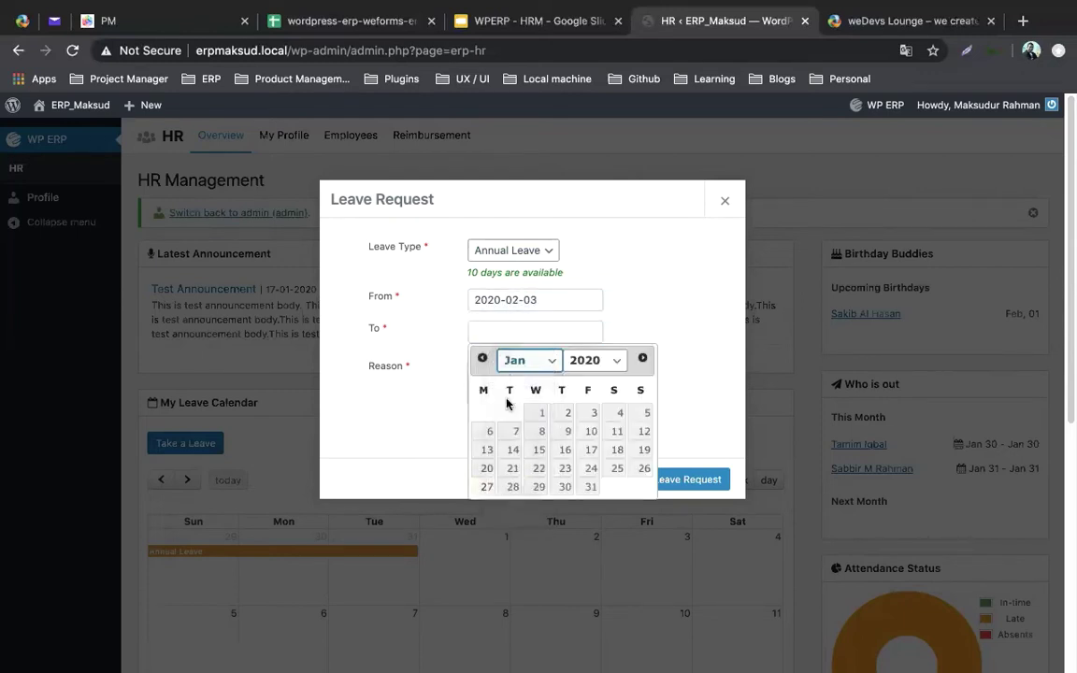
left_click(493, 430)
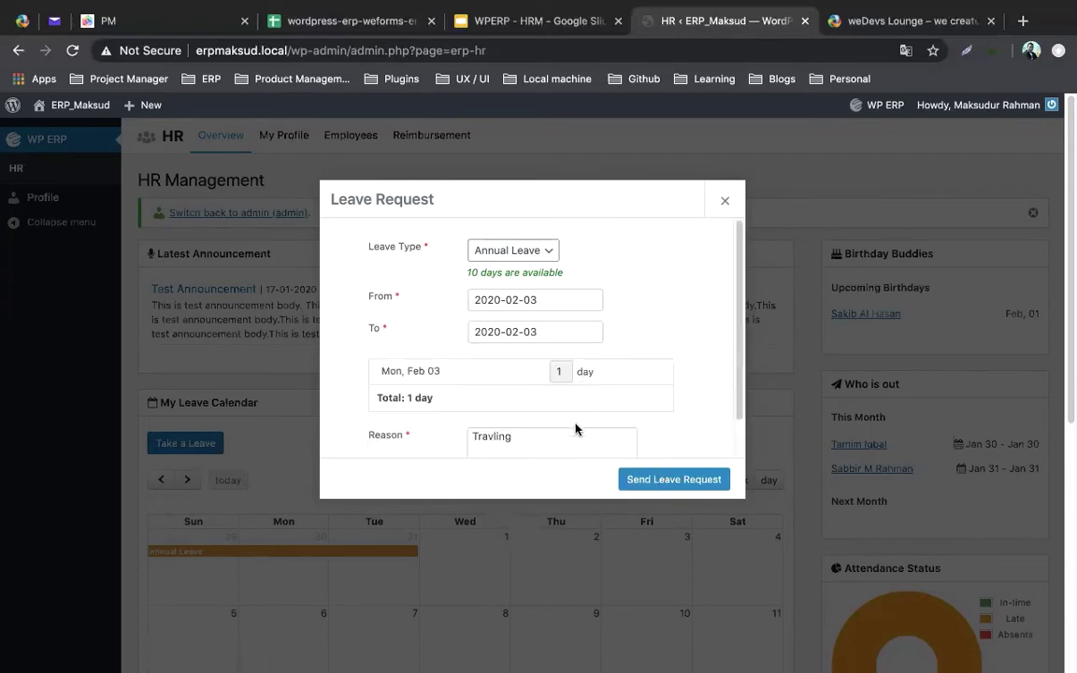
left_click(687, 485)
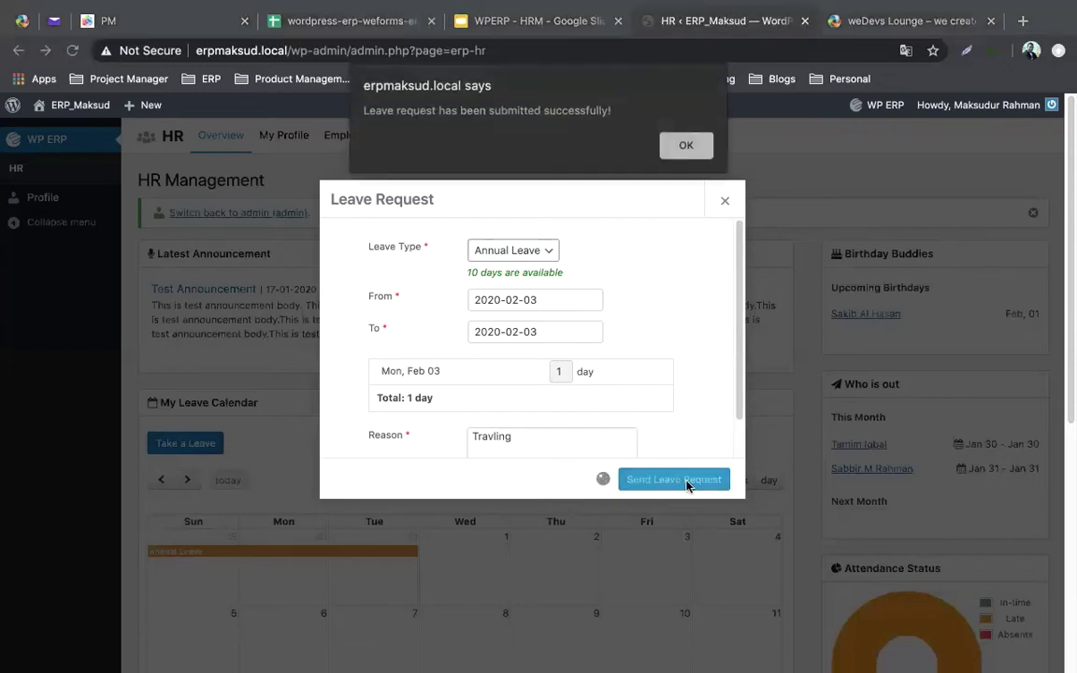
left_click(683, 148)
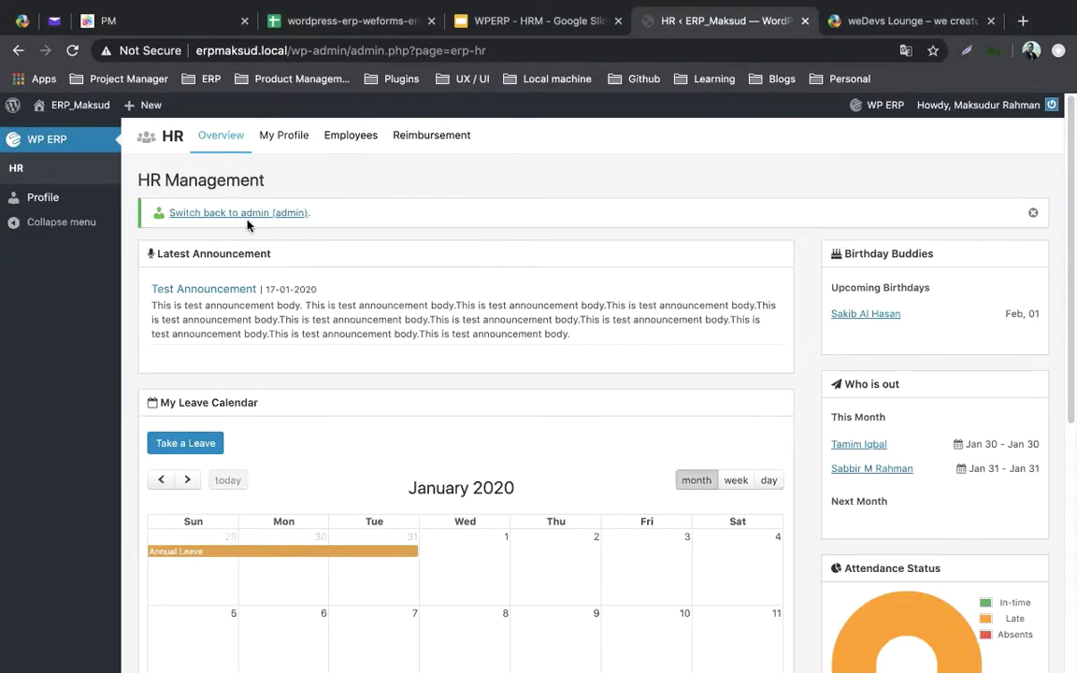
Step: Switch back to the admin account and open the pending leave requests
left_click(301, 213)
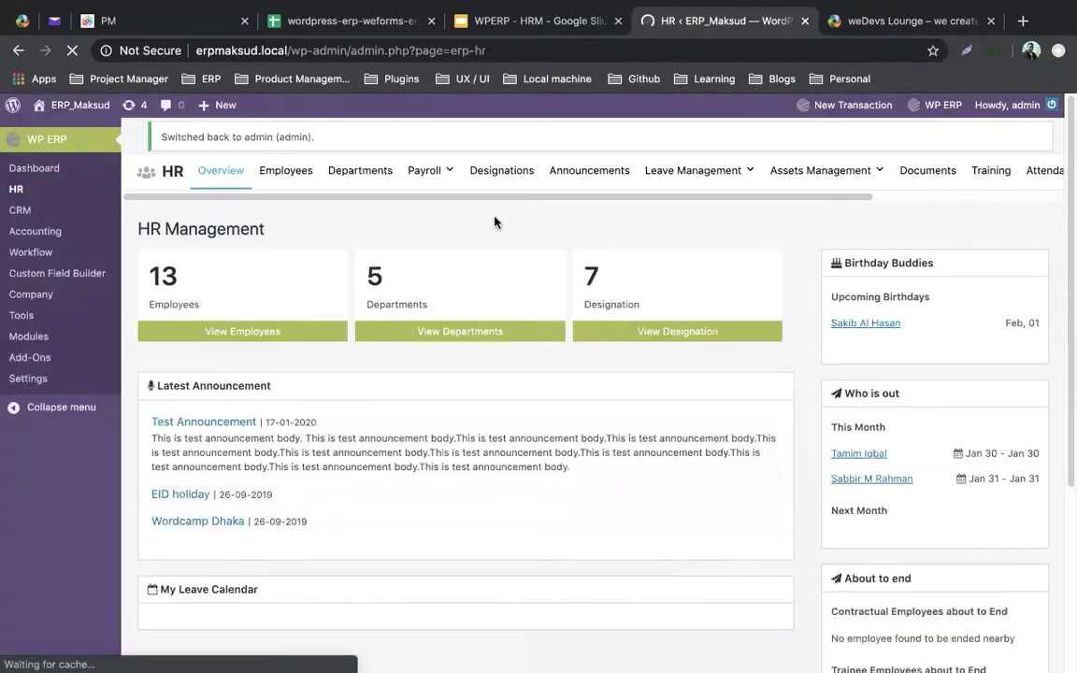
mouse_move(726, 142)
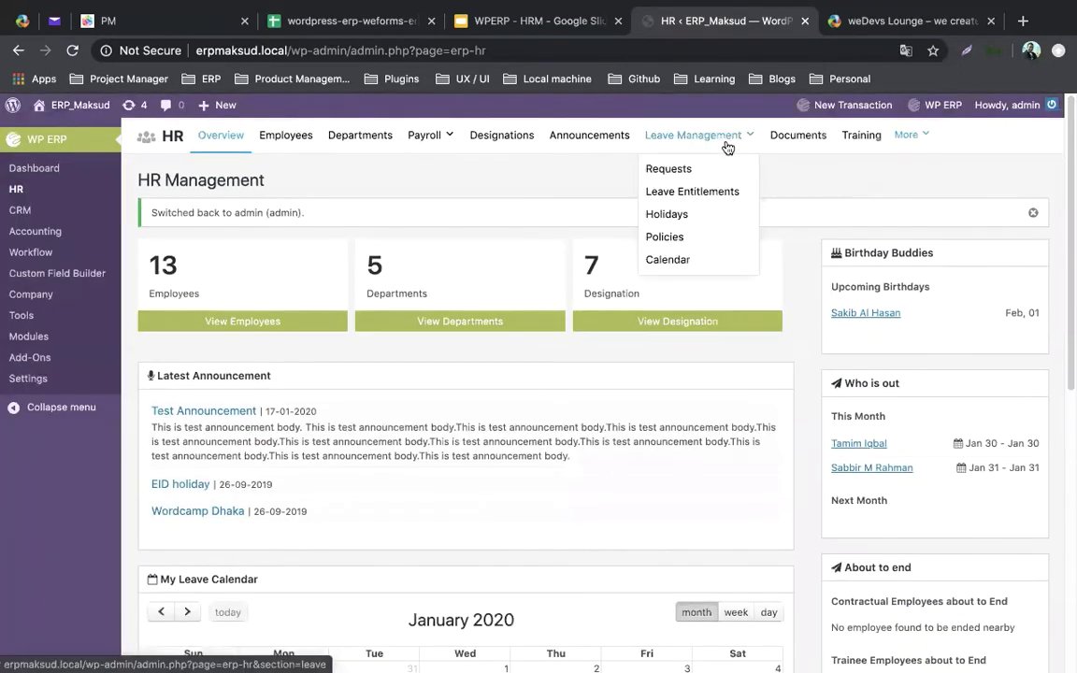
left_click(684, 173)
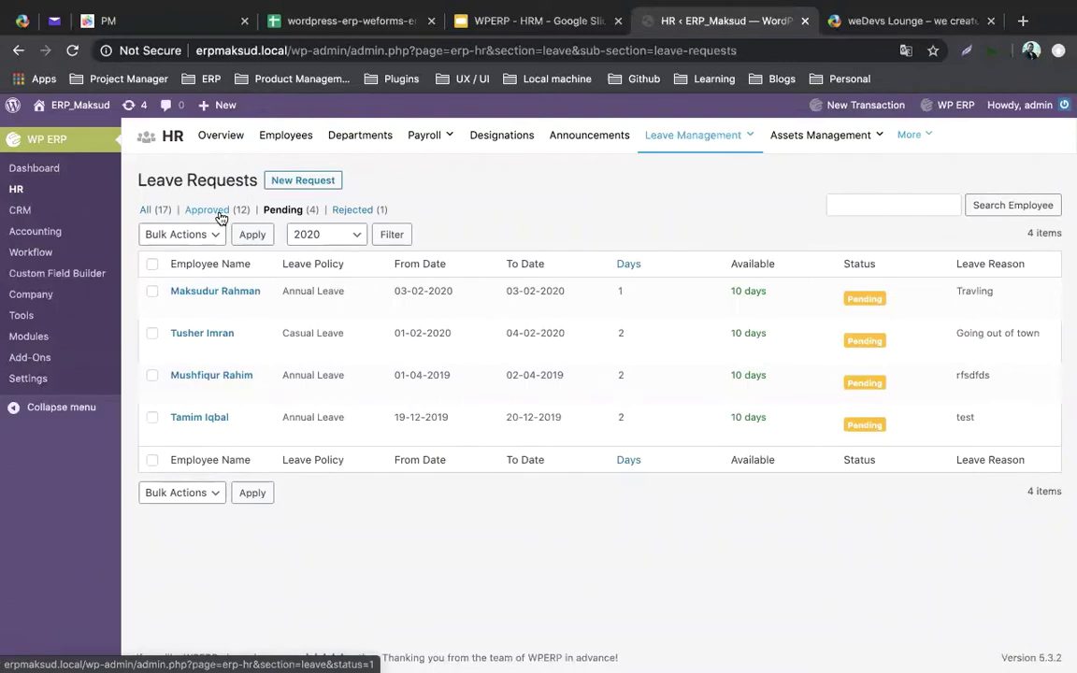
Step: Open the leave policies and view the blank form for a new policy, leaving it without saving
mouse_move(731, 140)
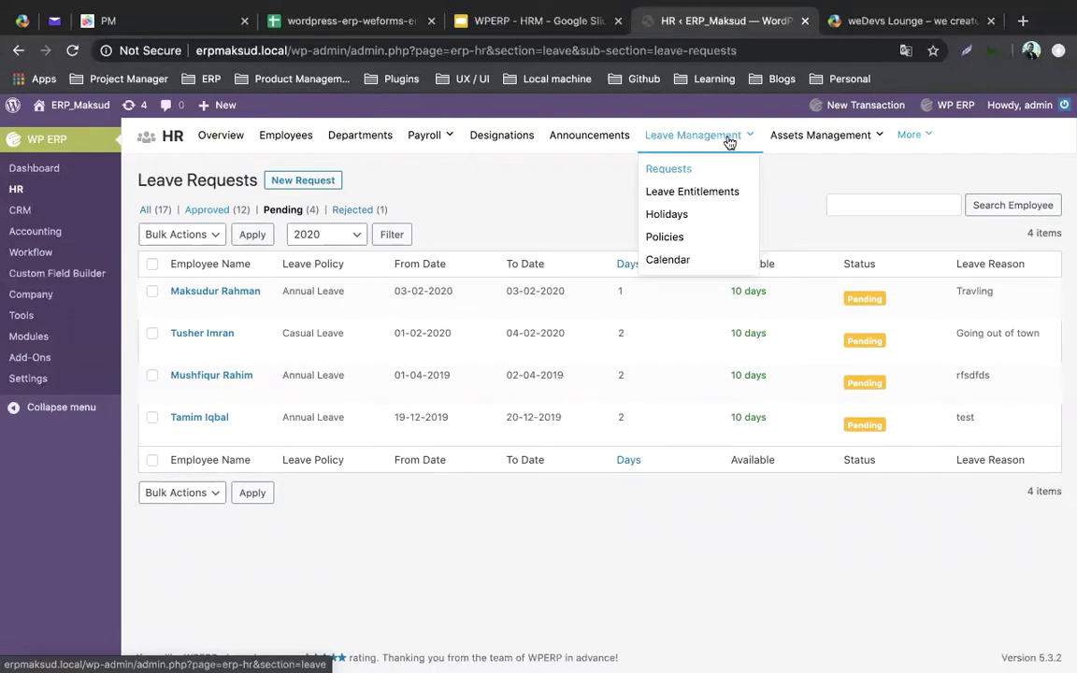
left_click(675, 240)
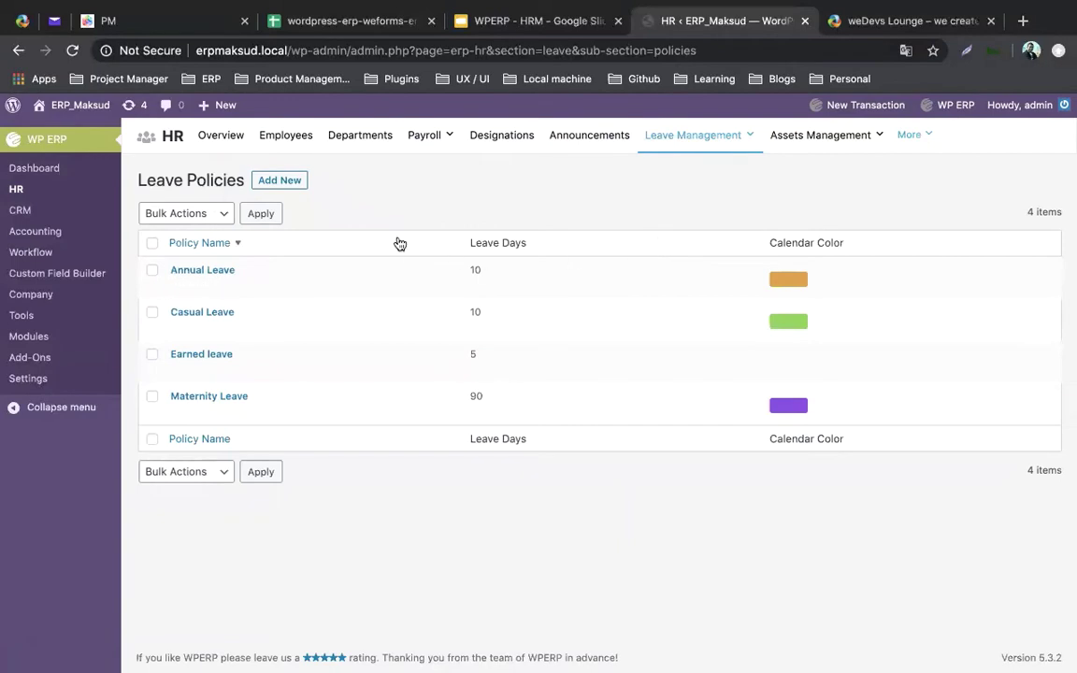
left_click(296, 182)
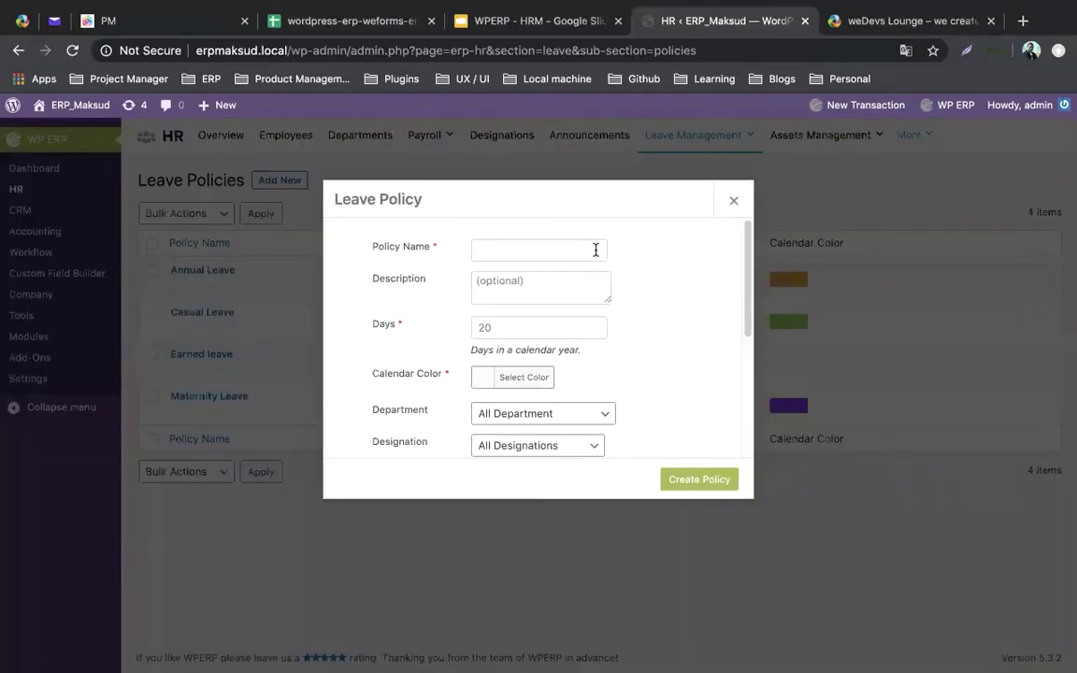
left_click(596, 250)
left_click(671, 256)
left_click(730, 205)
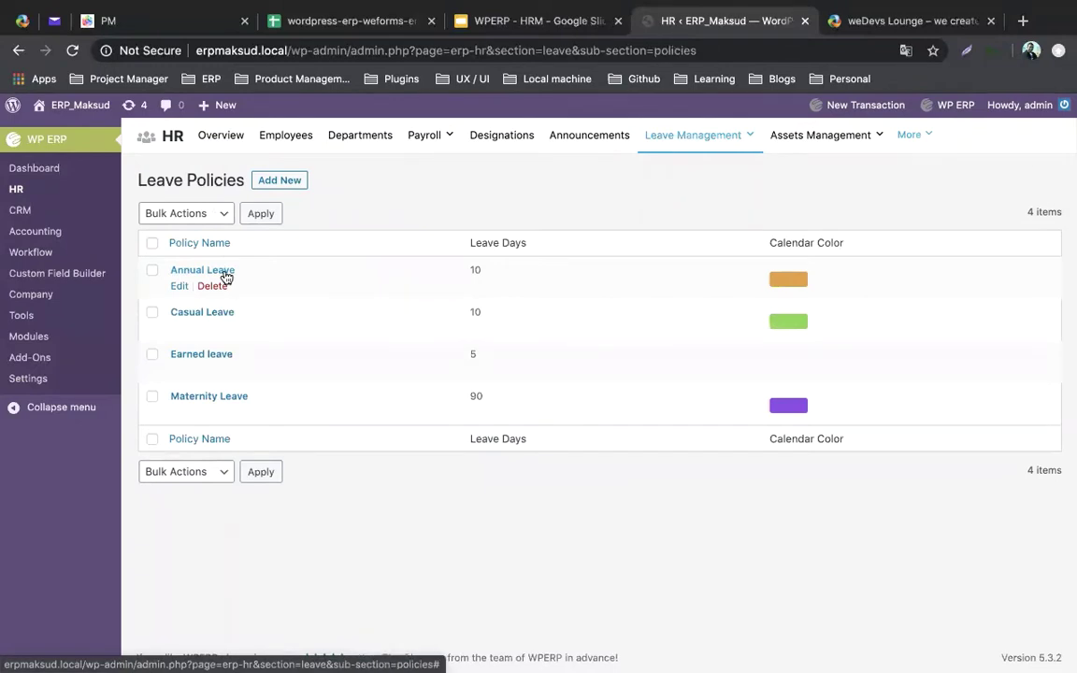
Step: Start a new leave policy named Casual Leave with 10 days per calendar year
left_click(273, 177)
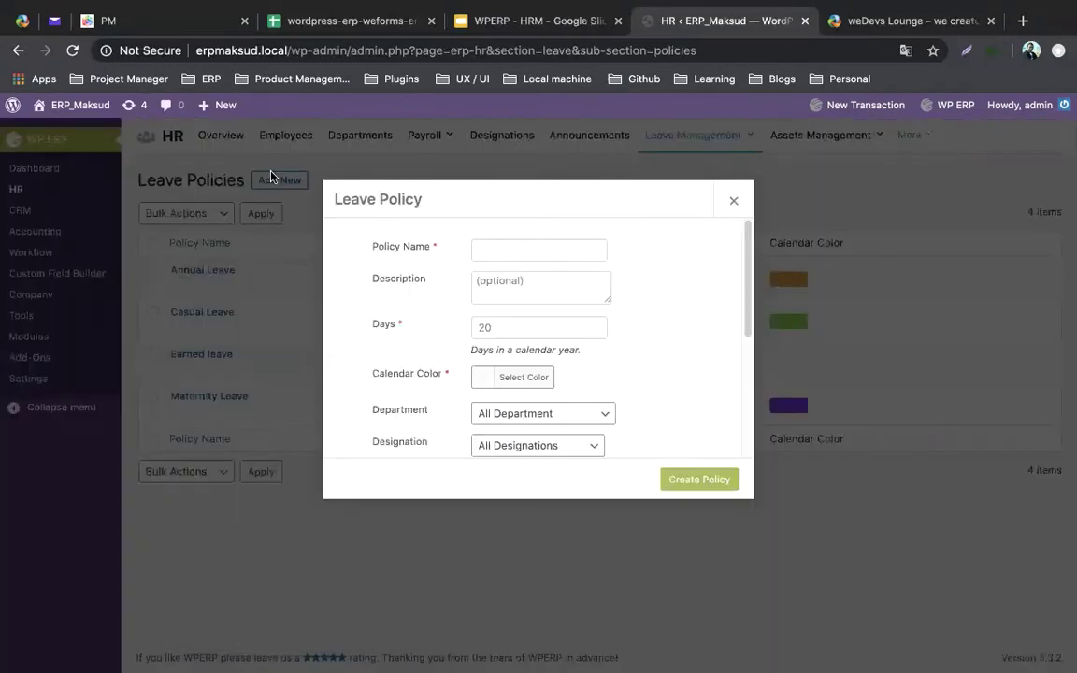
left_click(479, 248)
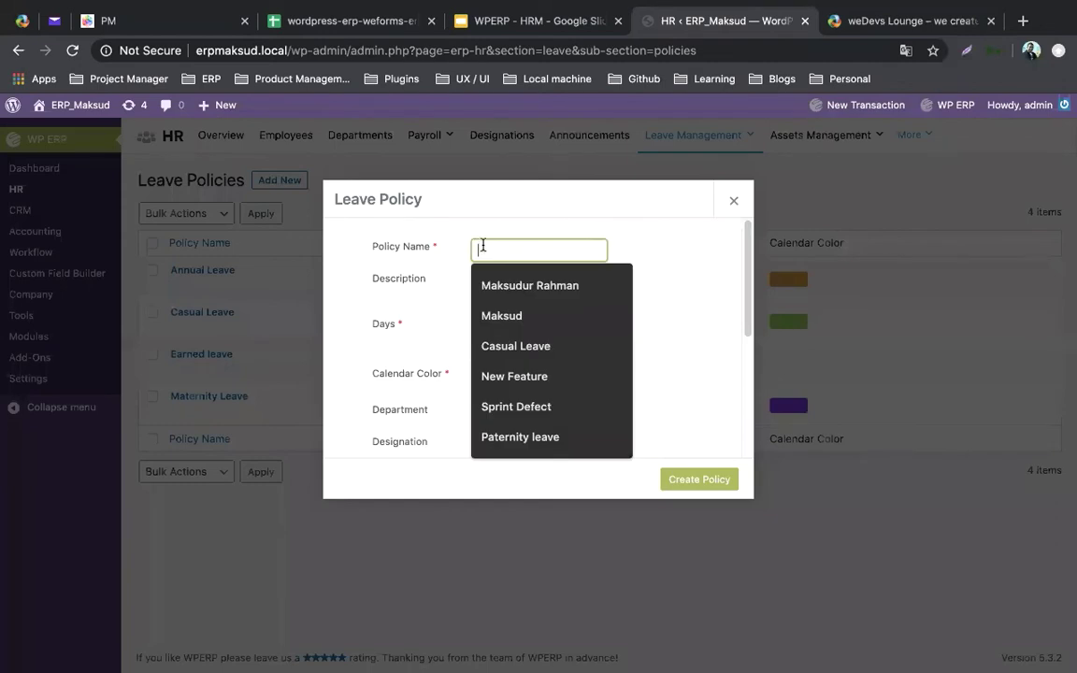
left_click(536, 286)
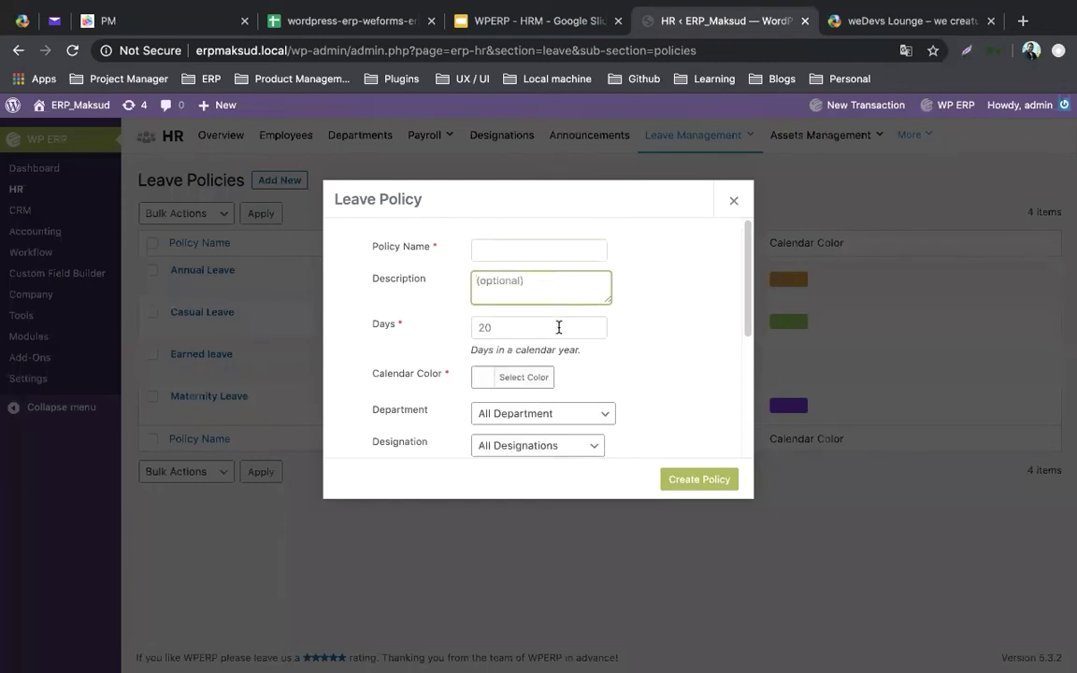
left_click(559, 327)
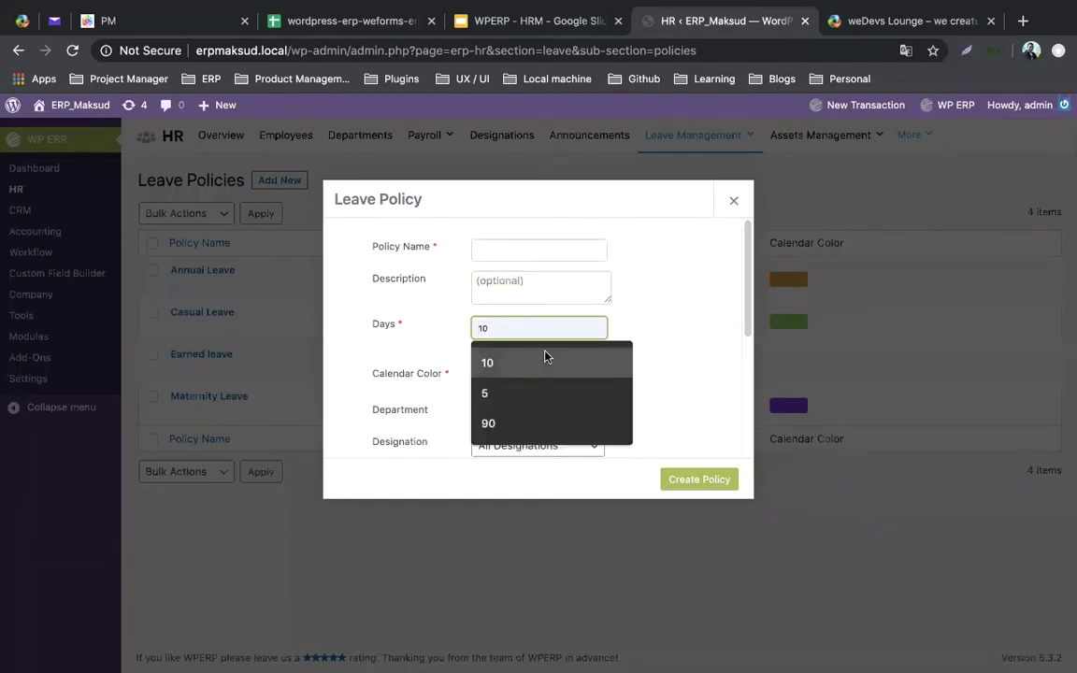
left_click(544, 361)
left_click(531, 250)
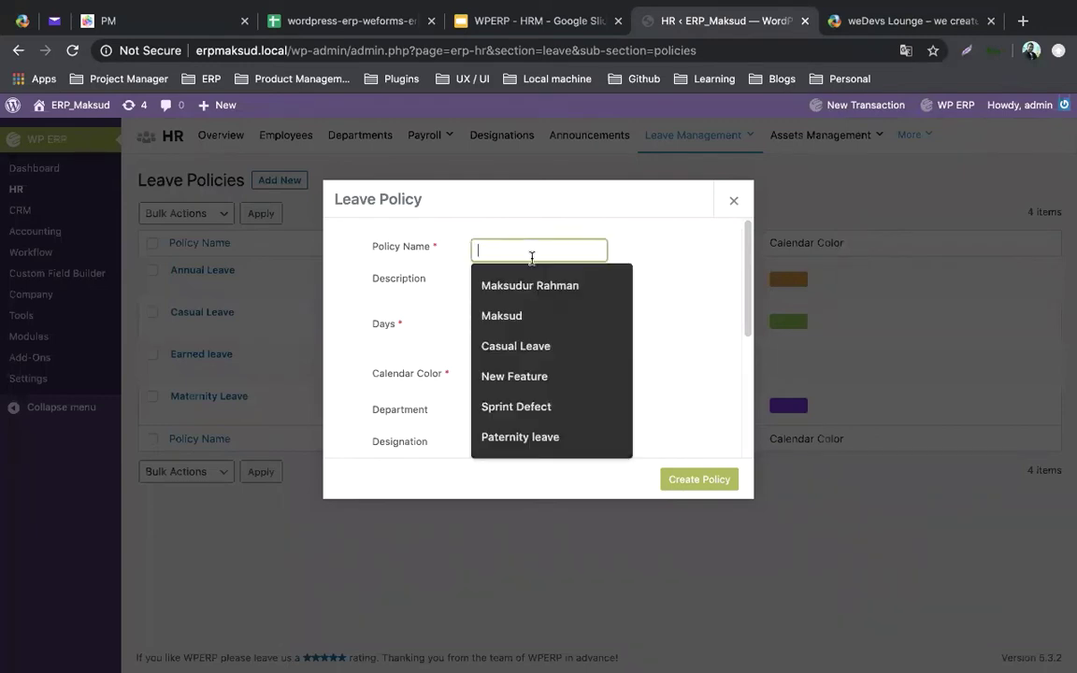
left_click(540, 351)
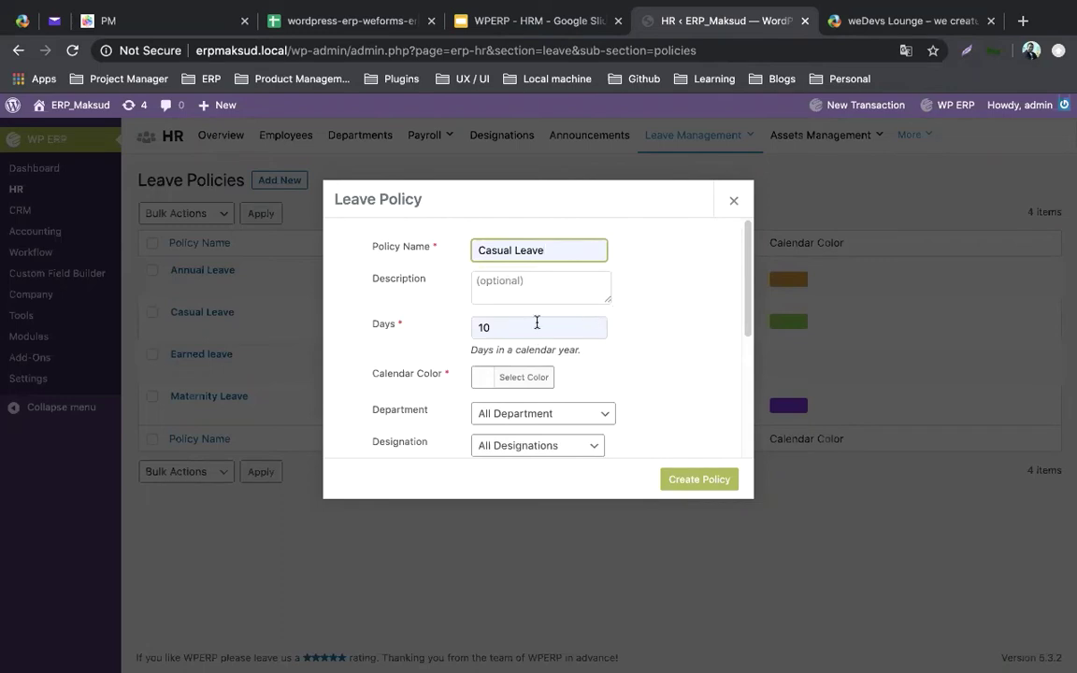
Step: Limit the new leave policy to the Software Department and the Content Writer designation
scroll(539, 378, "down", 1)
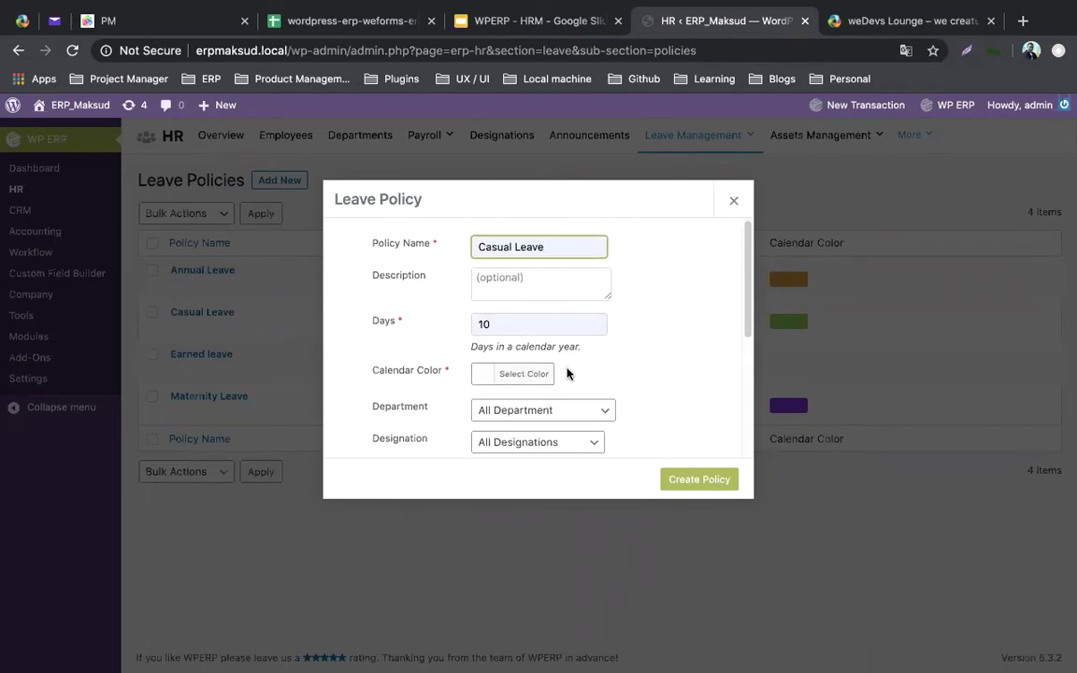
scroll(536, 377, "down", 1)
left_click(585, 385)
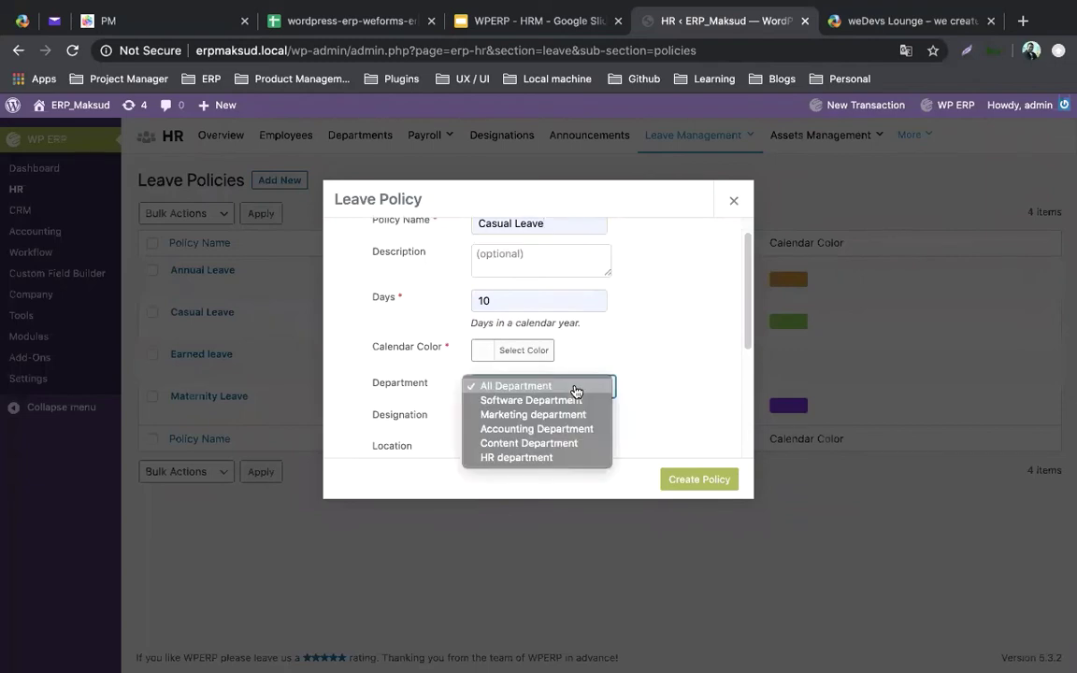
left_click(581, 401)
scroll(631, 374, "down", 1)
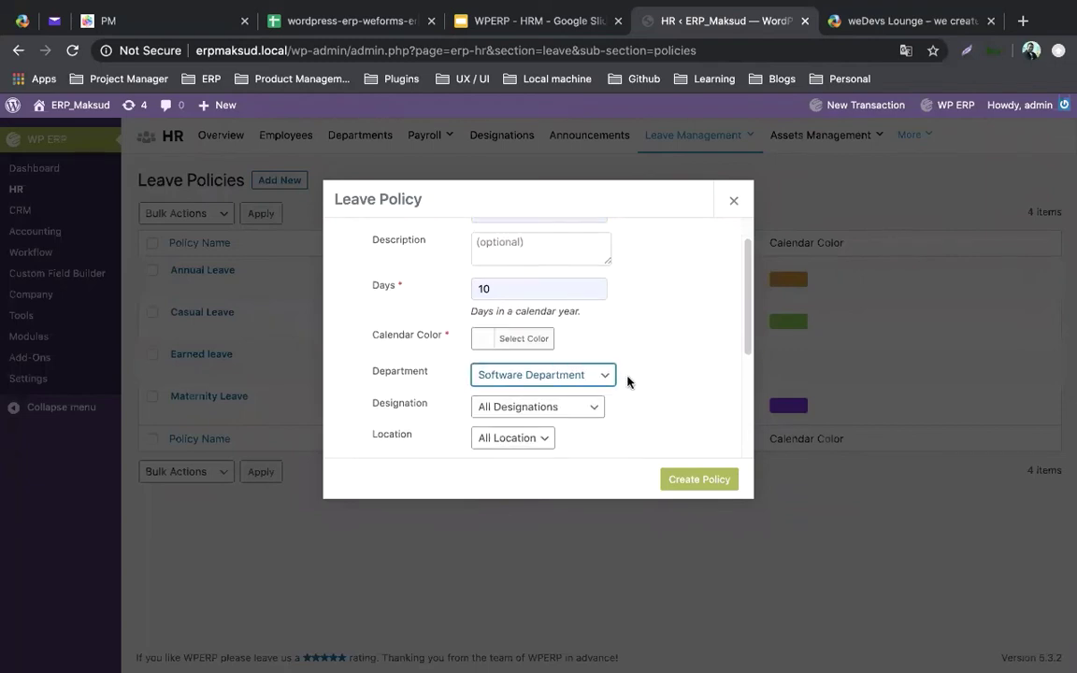
left_click(569, 406)
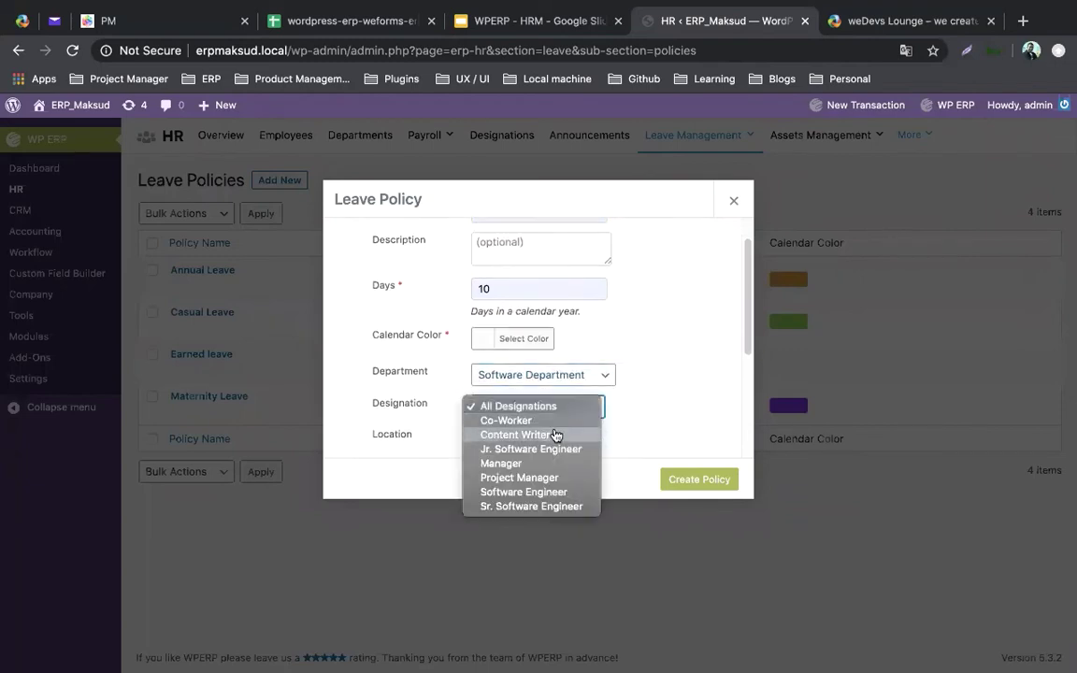
left_click(556, 433)
Step: Set the new leave policy's activation to Apply after X days from hiring
scroll(626, 413, "down", 1)
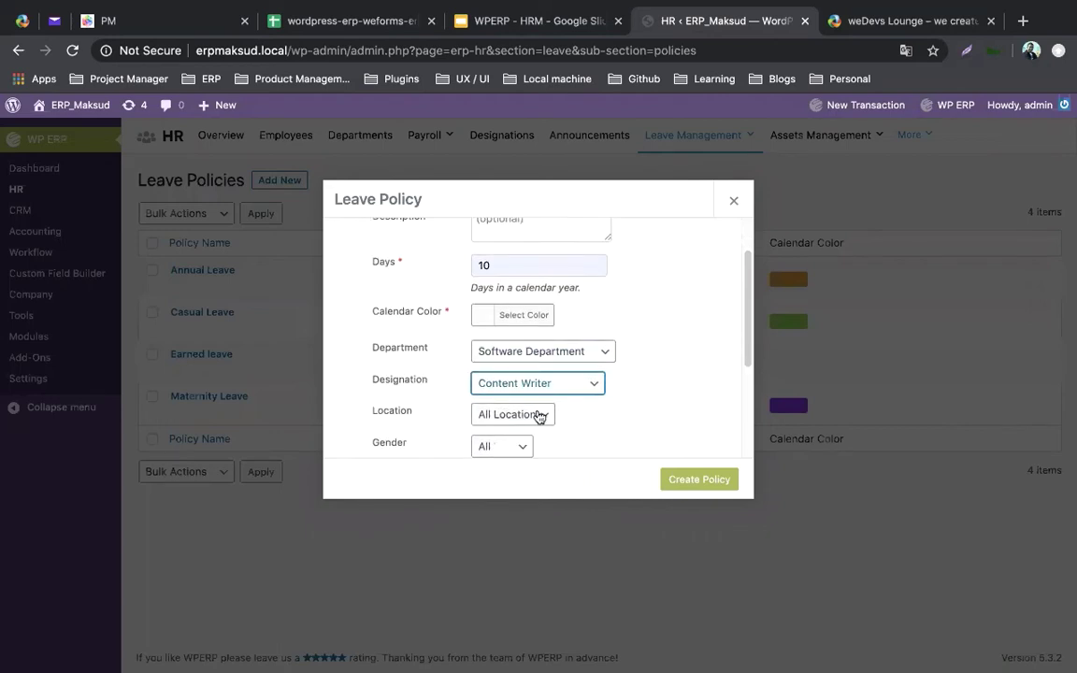
scroll(552, 417, "down", 1)
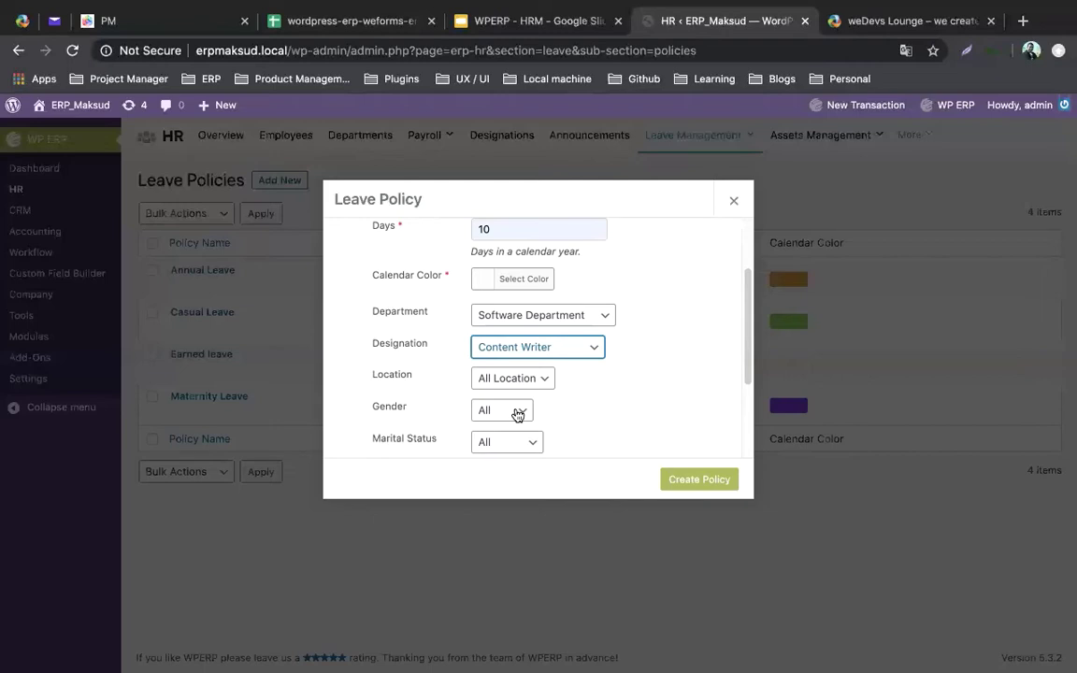
scroll(594, 408, "down", 3)
left_click(592, 391)
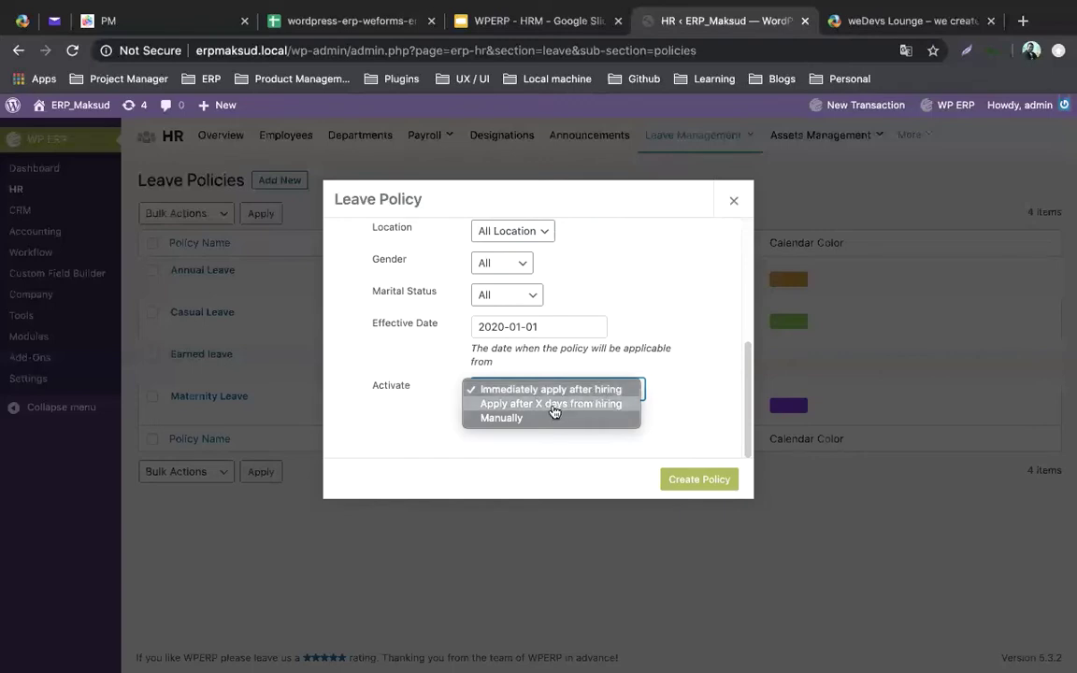
left_click(558, 408)
scroll(558, 426, "down", 1)
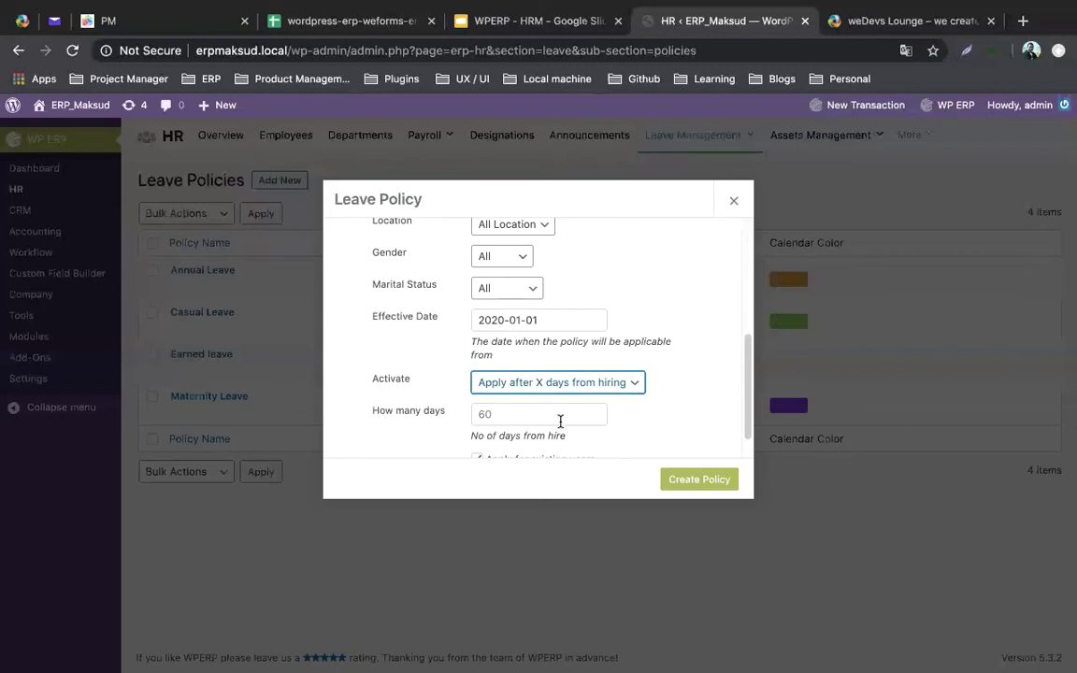
Step: Discard the unsaved leave policy and return to the leave requests
left_click(731, 203)
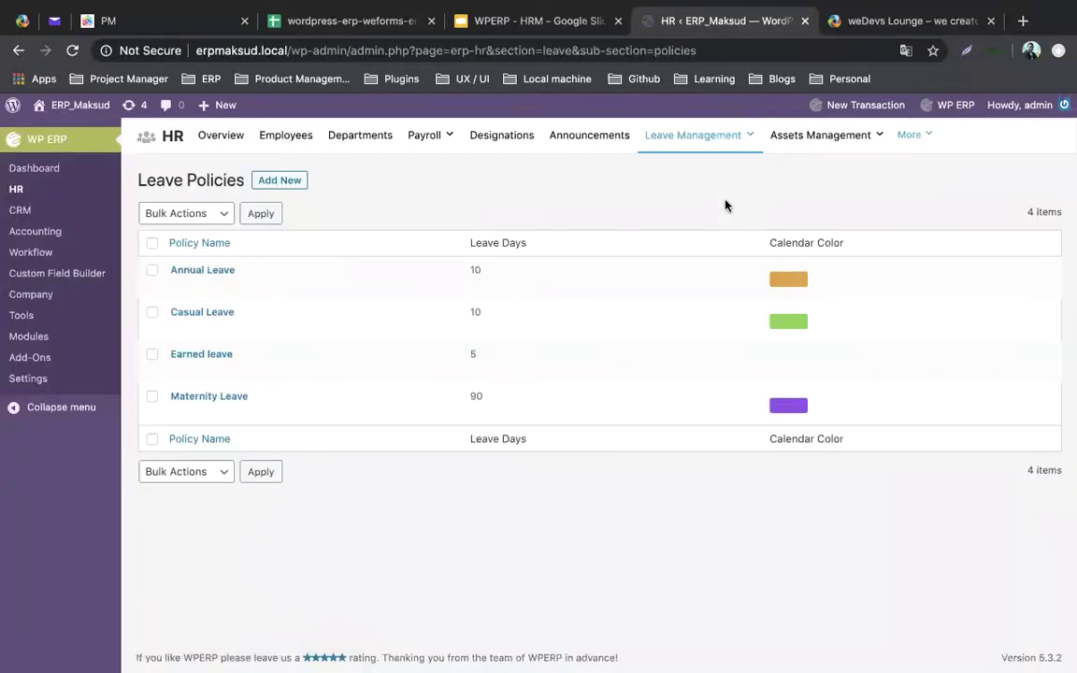
left_click(751, 140)
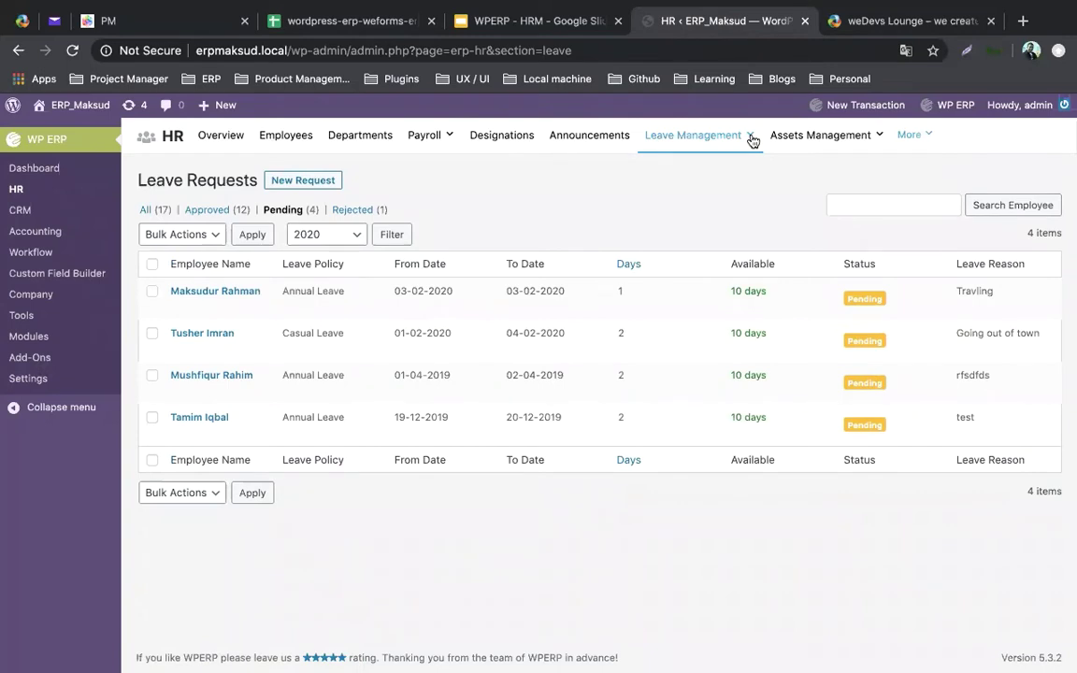
Step: Open the Holidays list in Leave Management to view the 2020 holidays
mouse_move(753, 139)
left_click(720, 222)
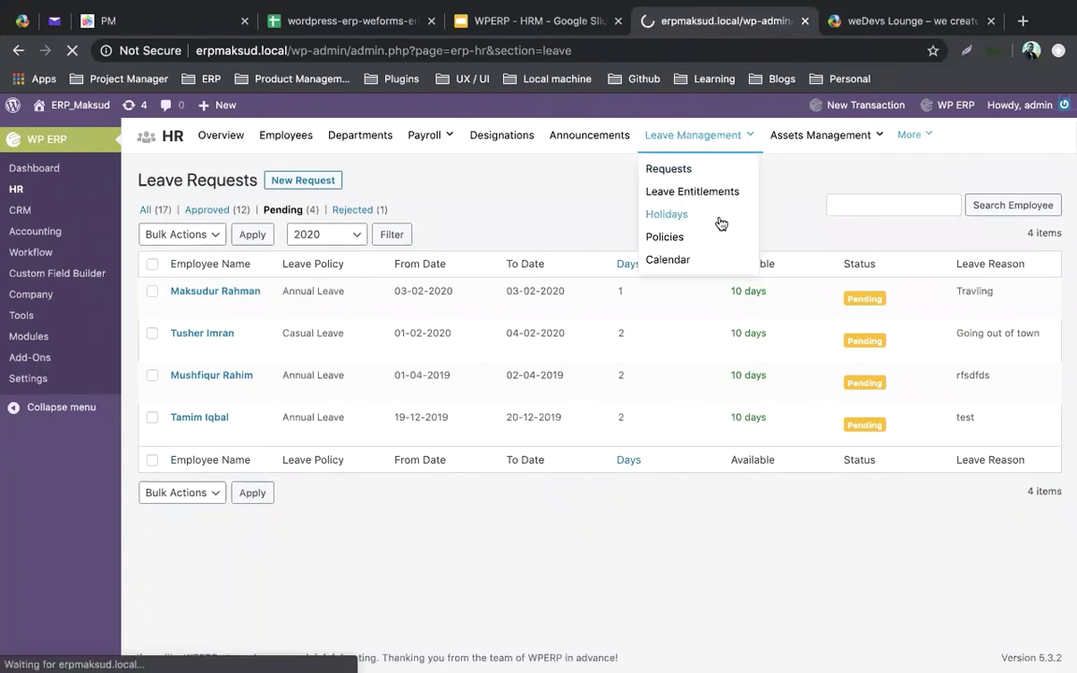
mouse_move(758, 136)
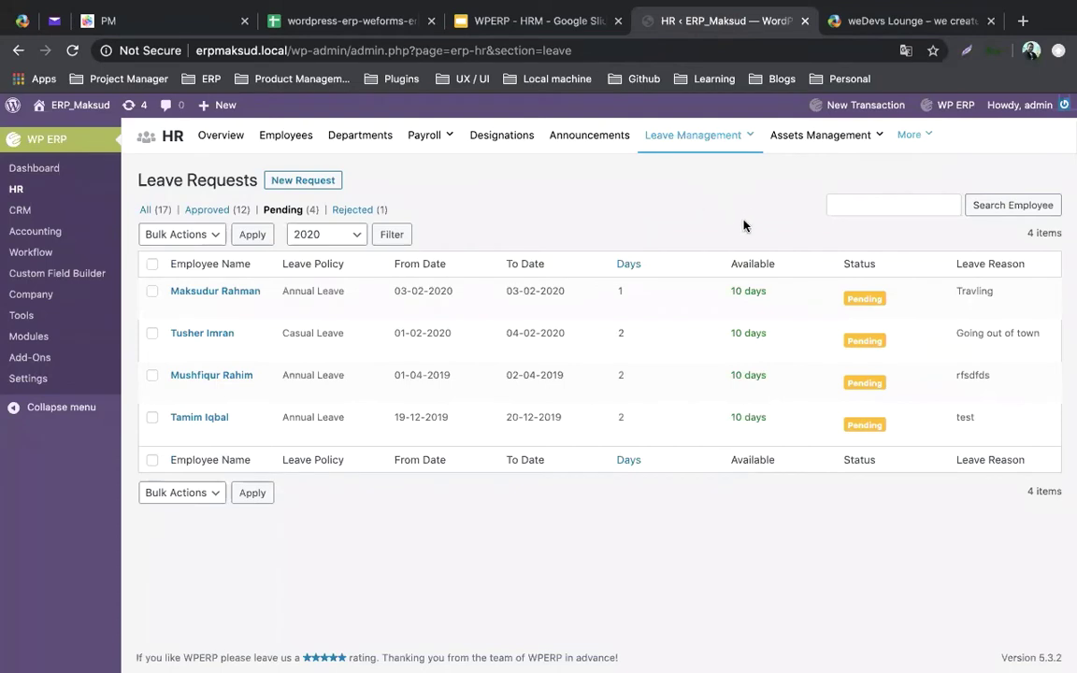
mouse_move(454, 139)
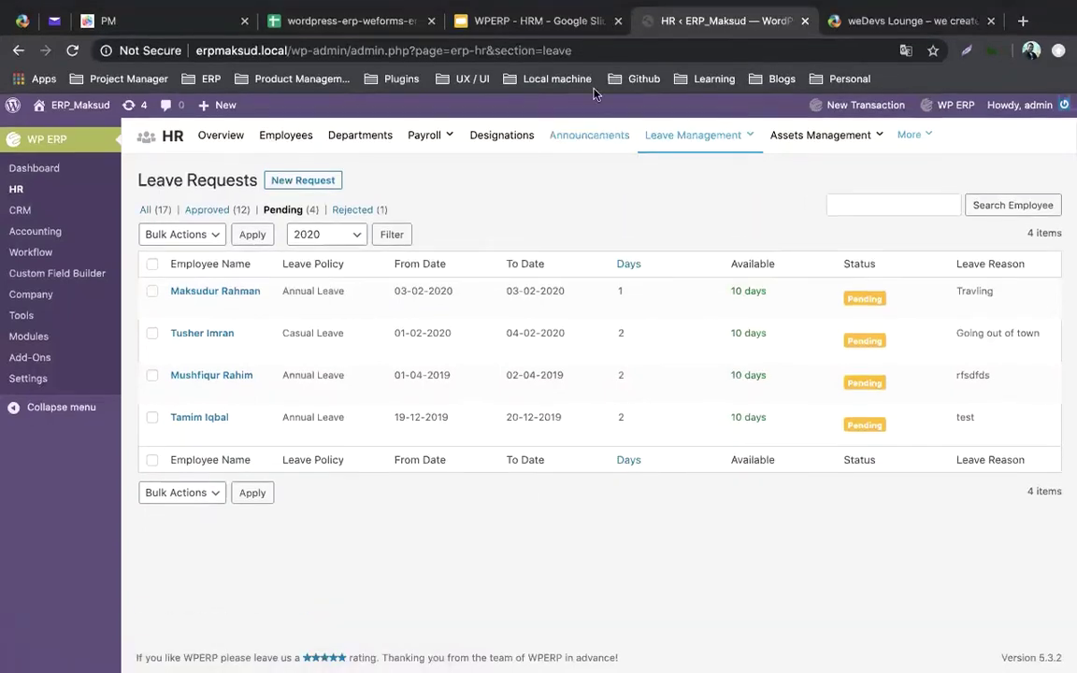
mouse_move(697, 136)
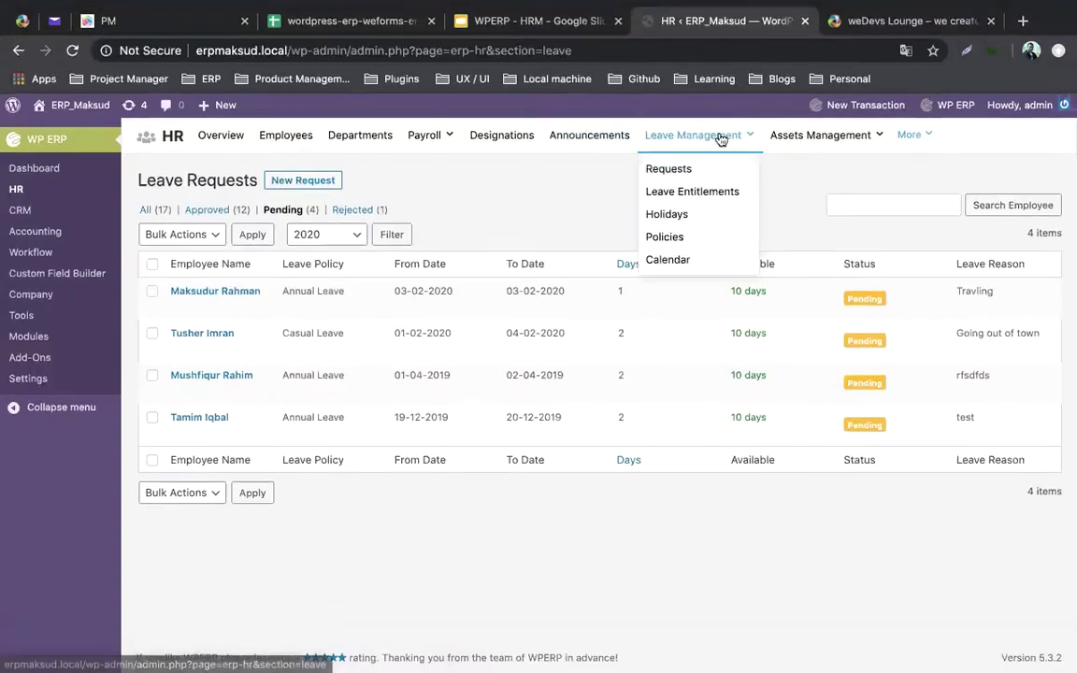
left_click(675, 218)
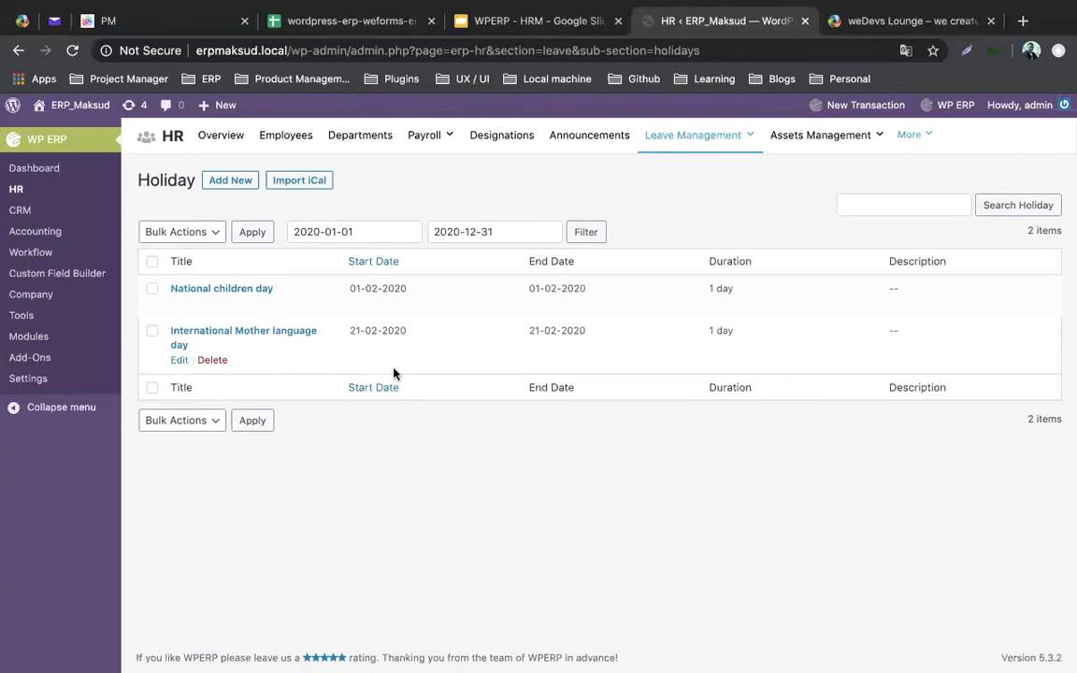
Step: Examine My Leave Calendar on the HR overview for January and February 2020
left_click(229, 138)
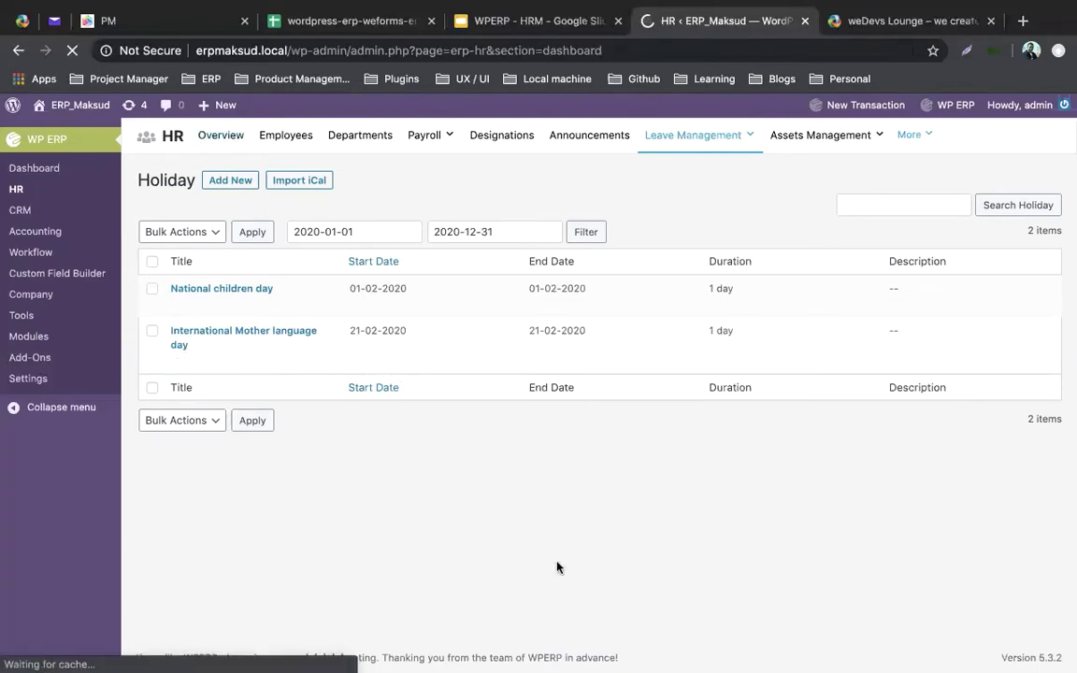
scroll(557, 568, "down", 5)
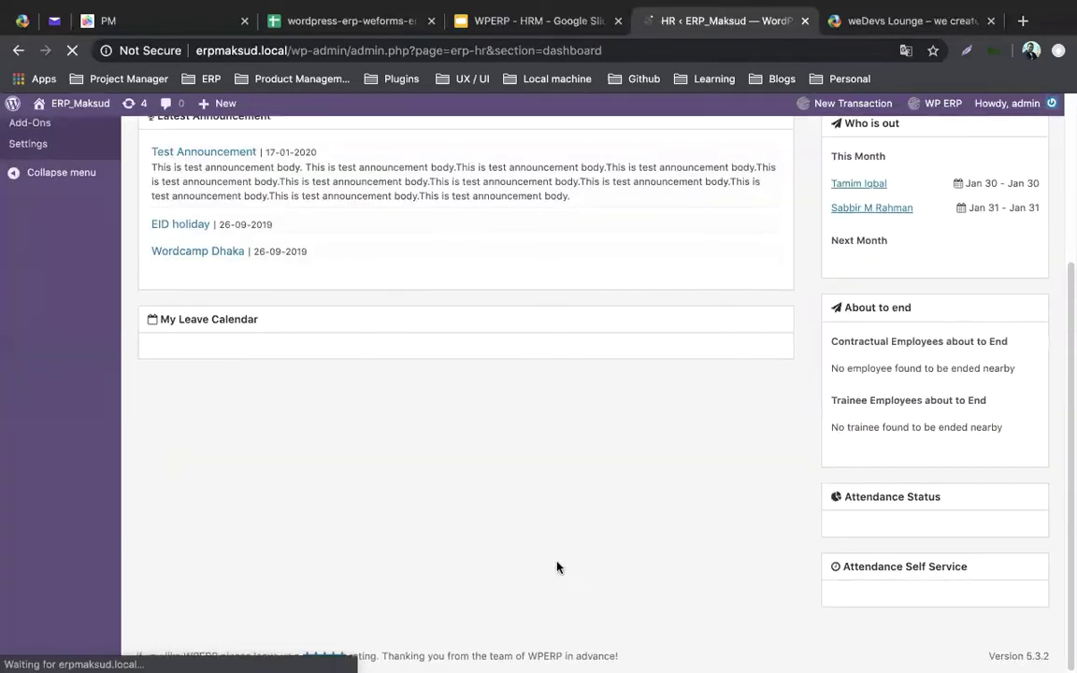
scroll(558, 568, "down", 5)
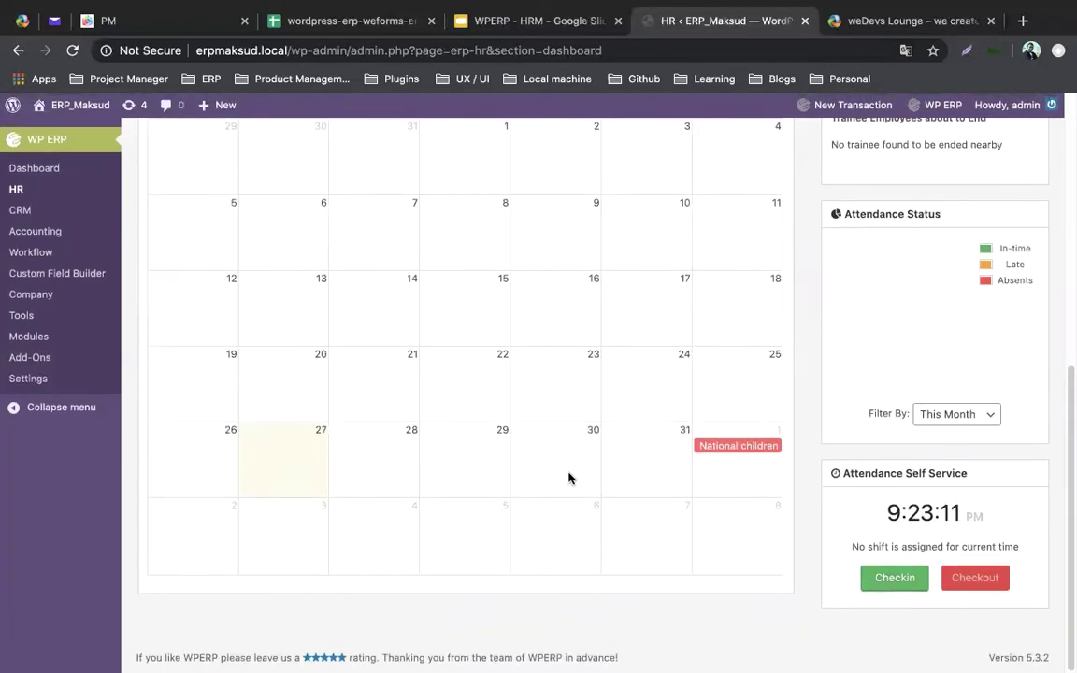
scroll(569, 479, "up", 3)
scroll(569, 479, "down", 1)
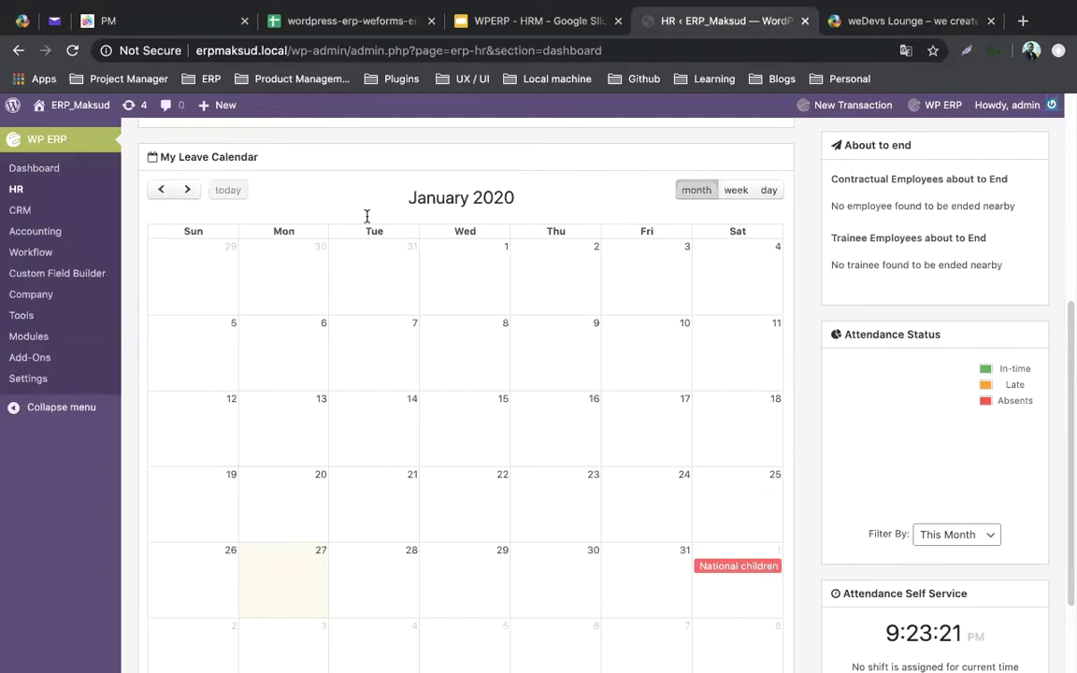
left_click(185, 191)
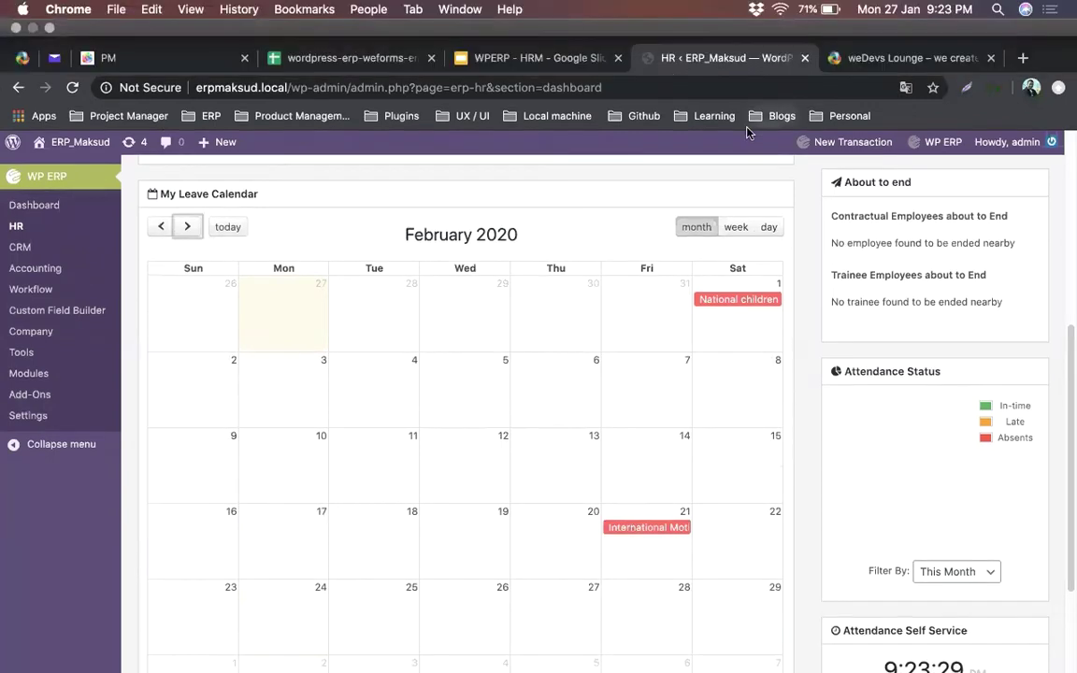
scroll(637, 283, "up", 5)
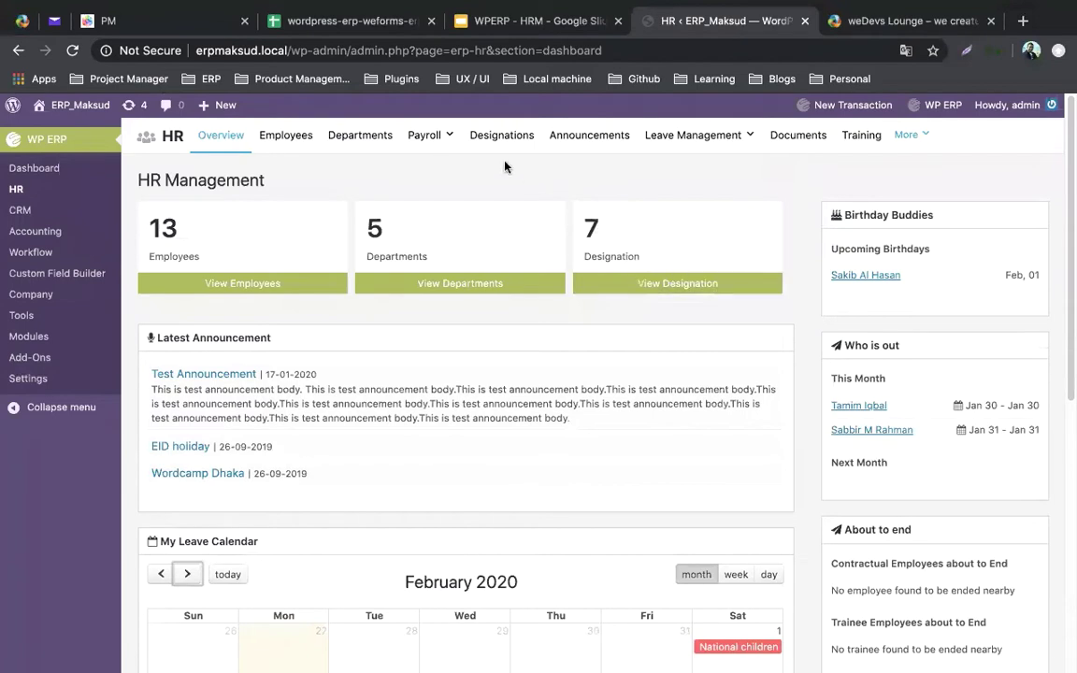
Step: View the payroll dashboard and open the list of pay calendars
mouse_move(438, 141)
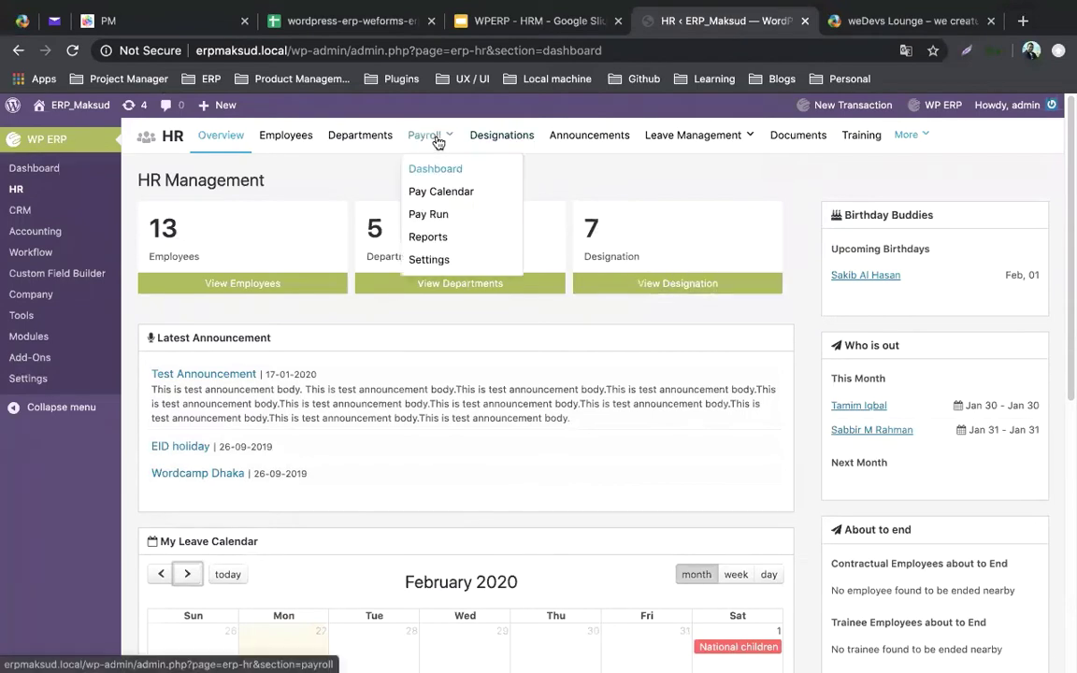
left_click(435, 169)
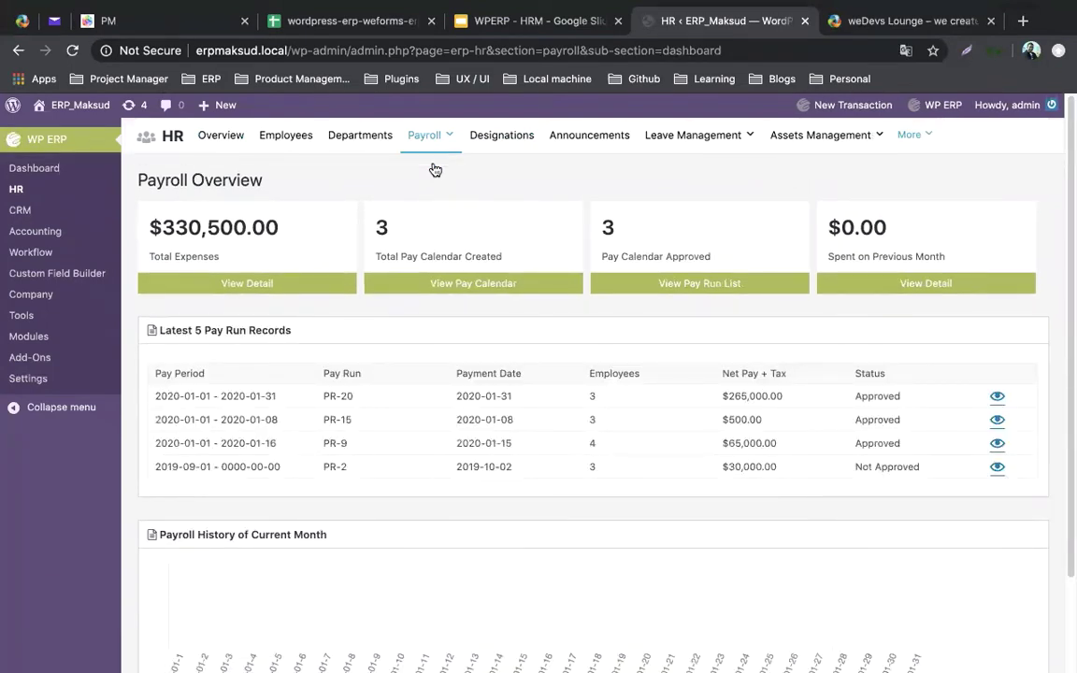
mouse_move(424, 137)
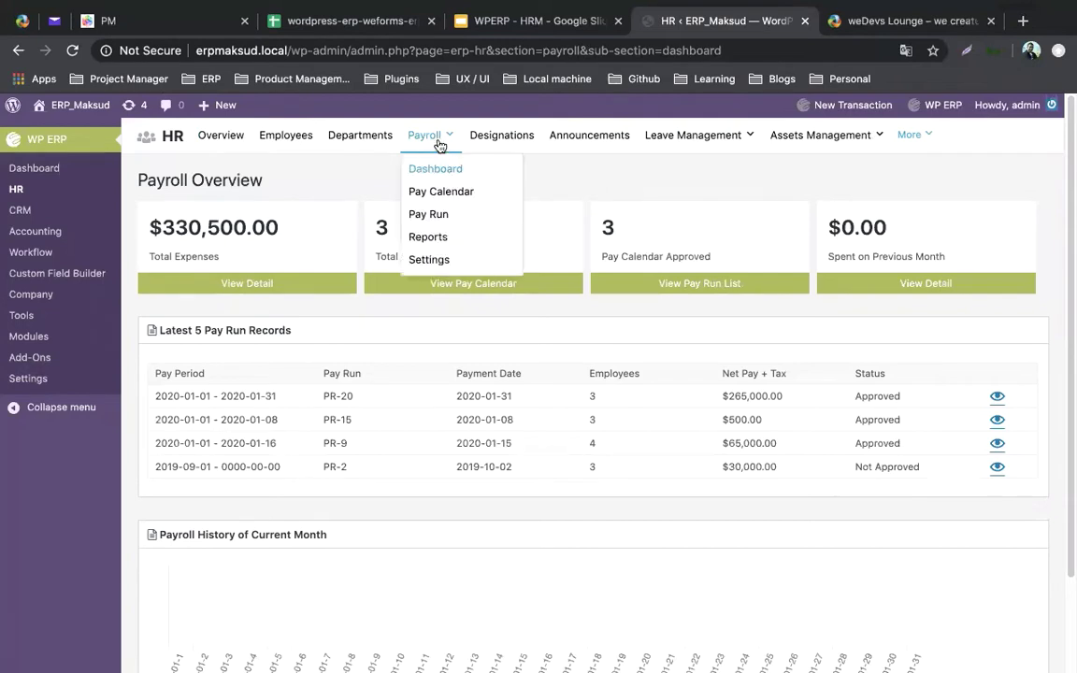
left_click(448, 193)
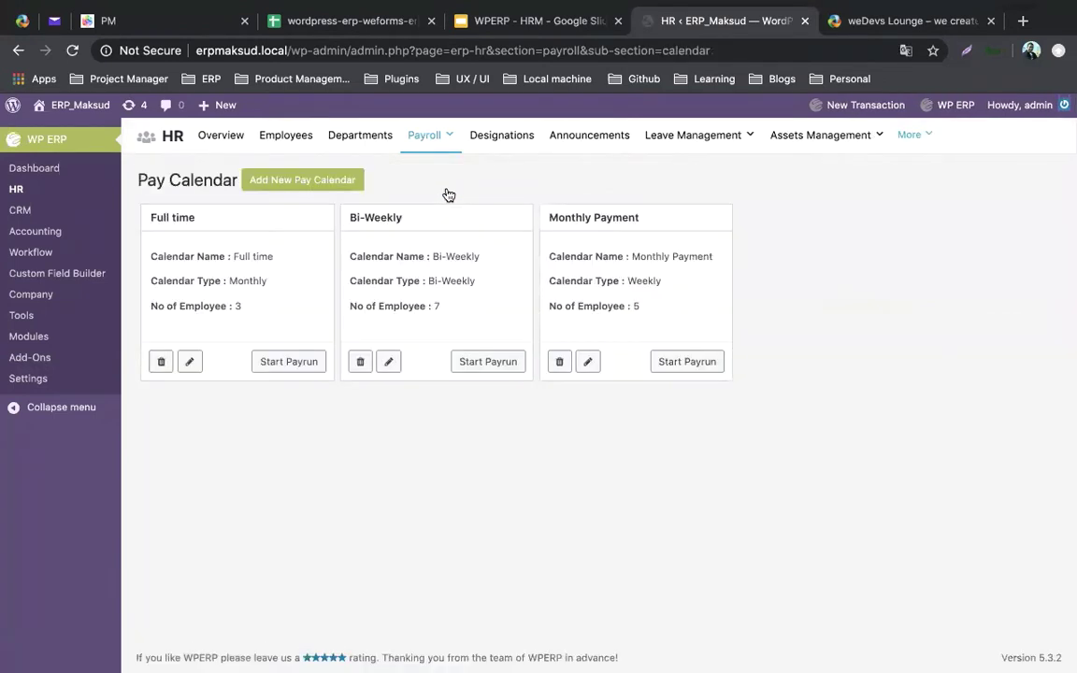
Step: Start a new pay calendar named weekly with the Bi-Weekly calendar type
left_click(322, 182)
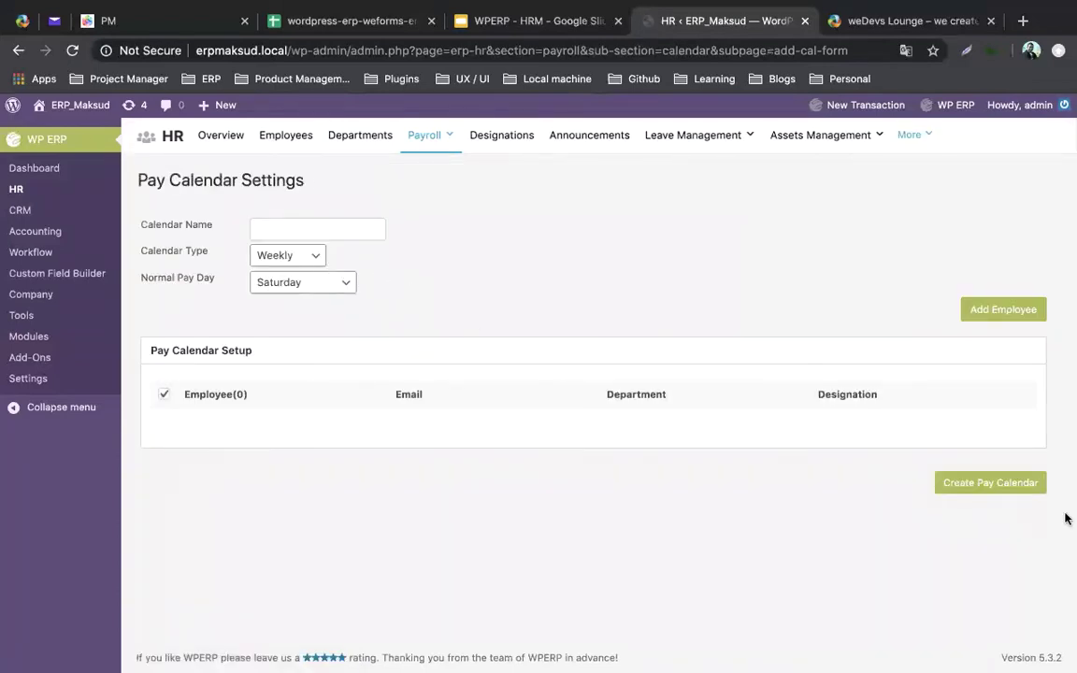
left_click(305, 259)
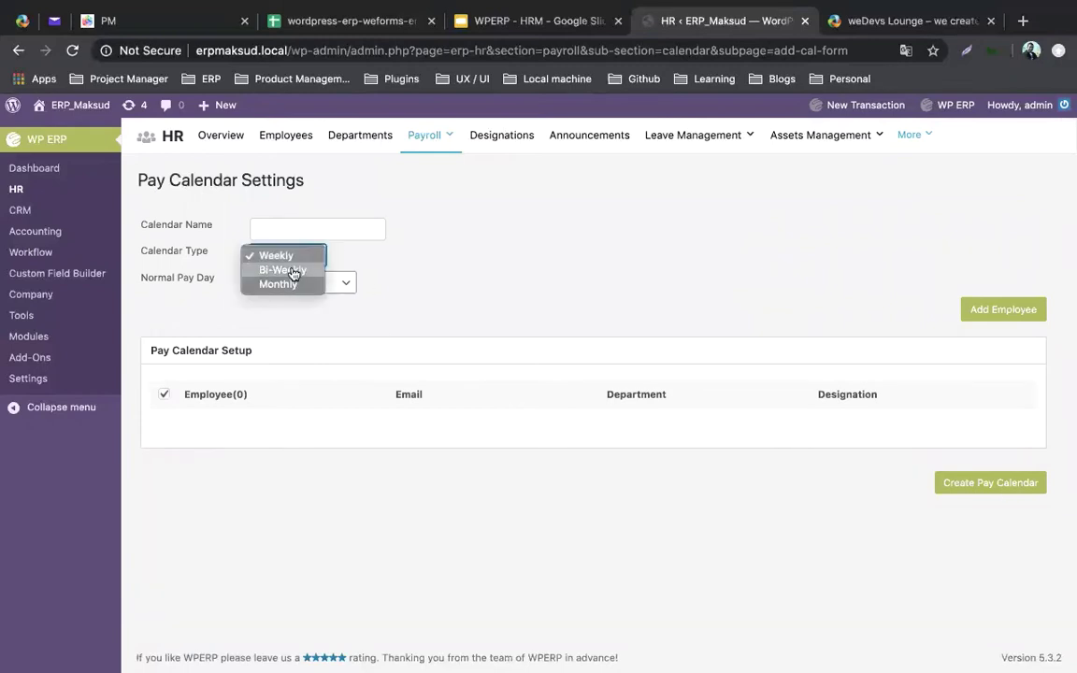
left_click(290, 271)
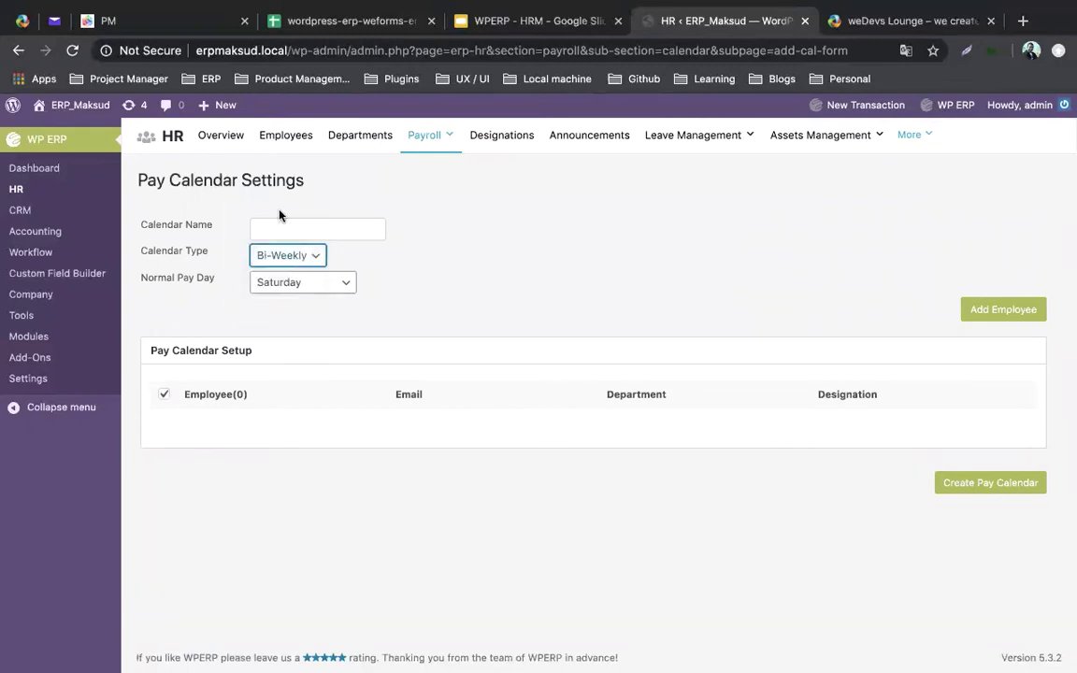
left_click(273, 226)
type("we")
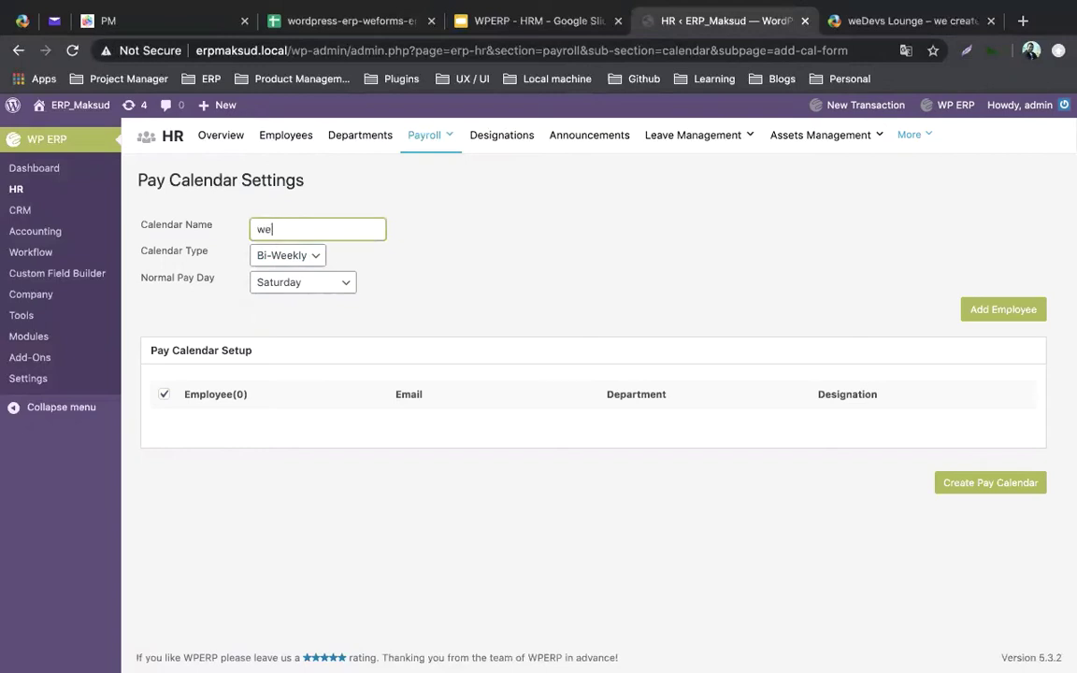
type("ekly")
Step: Try to add the employees of the Marketing and Accounting departments to the new pay calendar
left_click(975, 311)
left_click(387, 213)
left_click(387, 231)
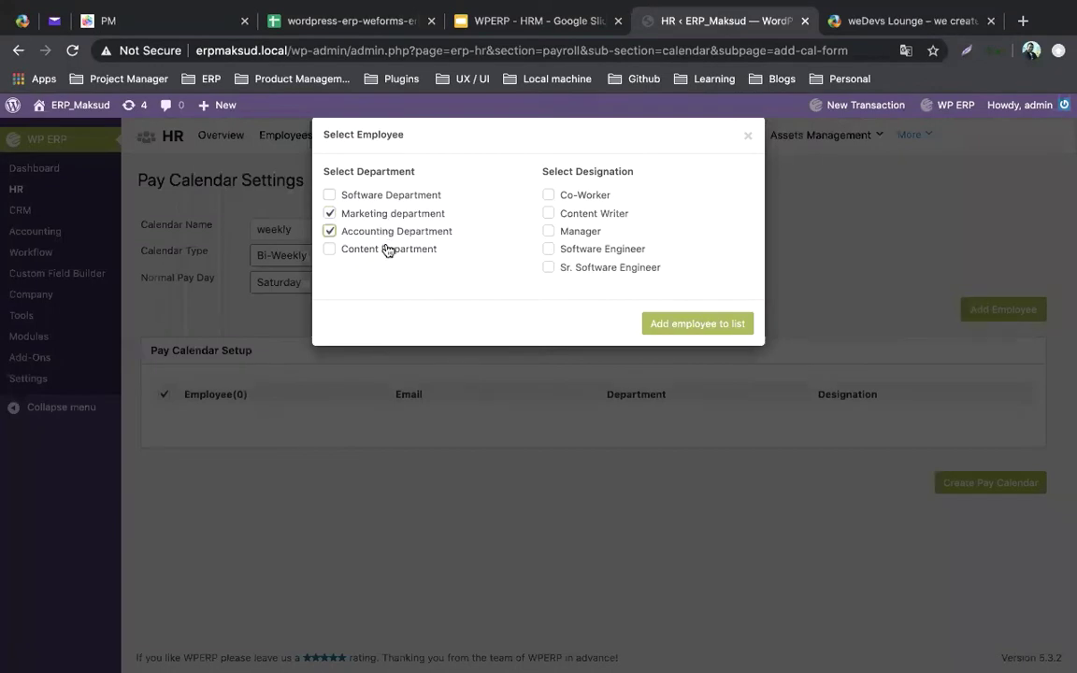
left_click(668, 335)
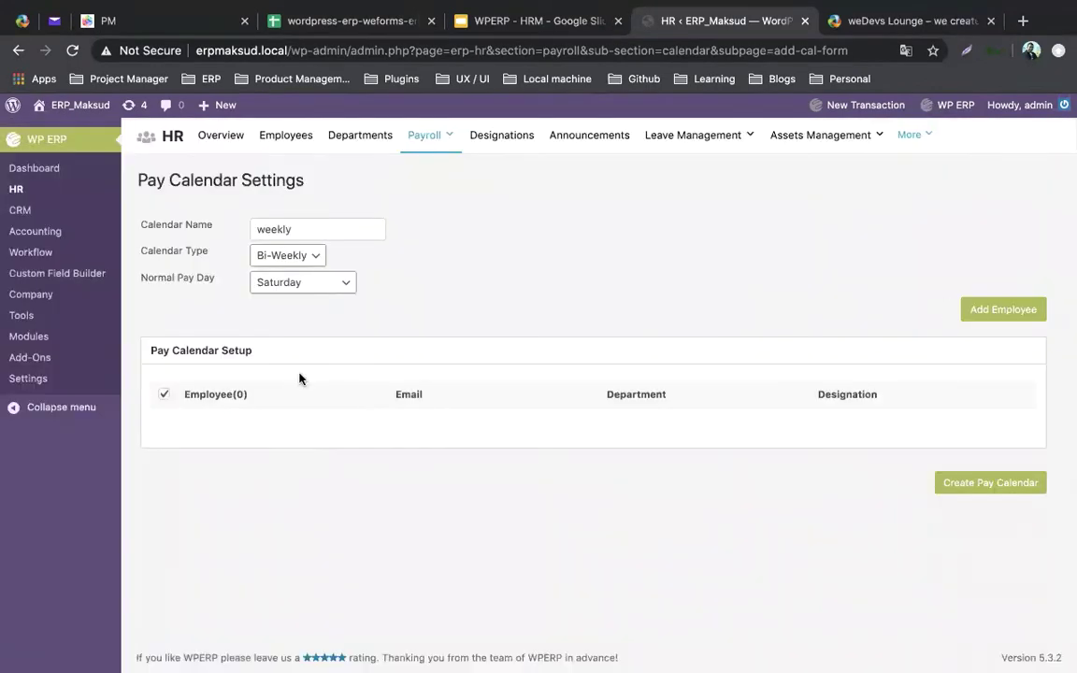
Step: Include the Software Department in the employee selection and try to create the pay calendar
left_click(975, 311)
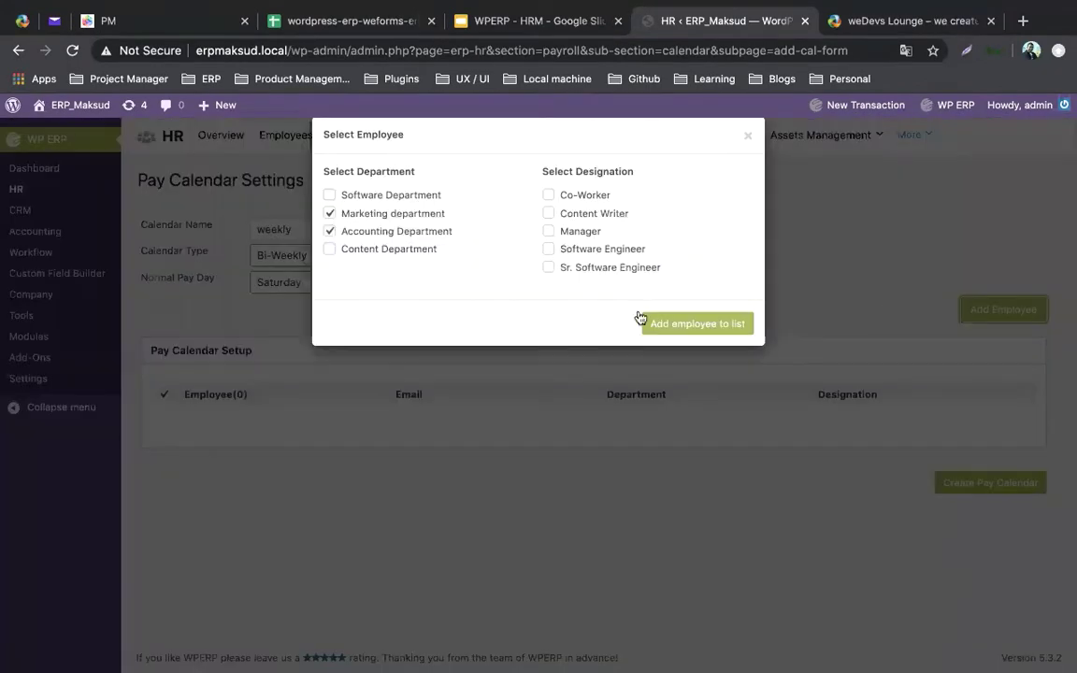
left_click(330, 194)
left_click(661, 322)
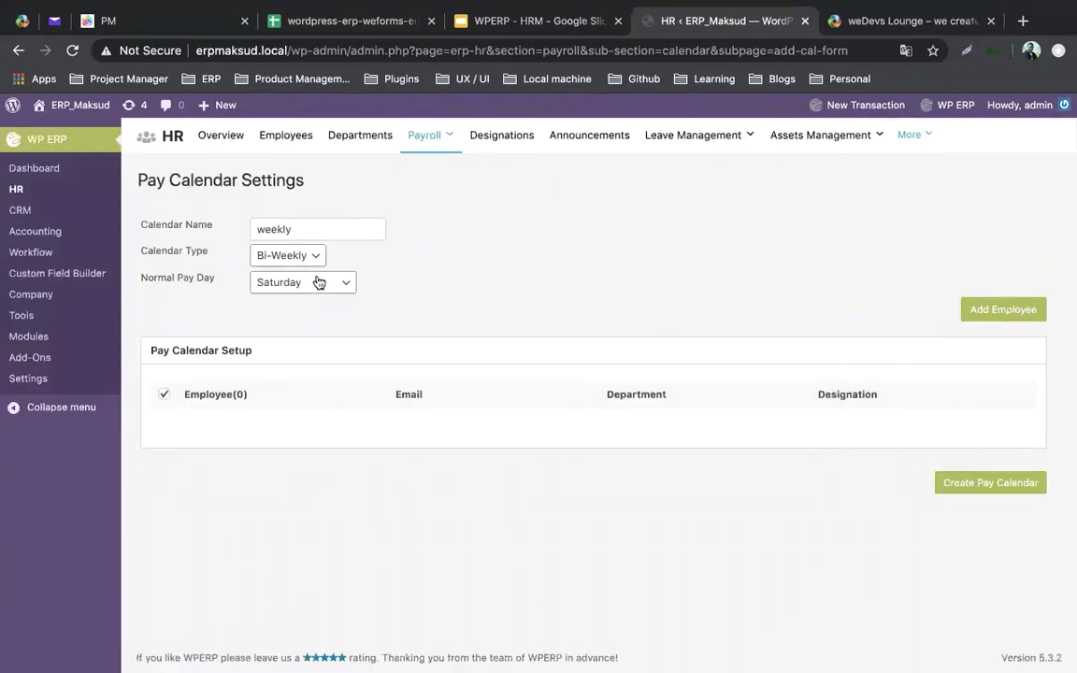
left_click(963, 486)
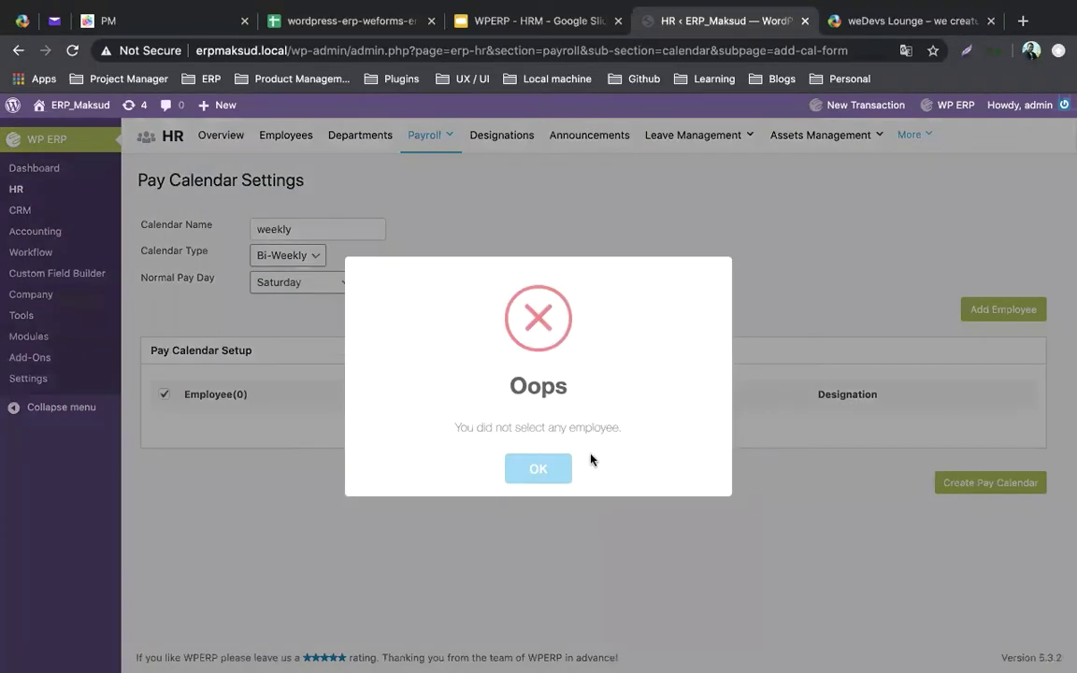
left_click(541, 470)
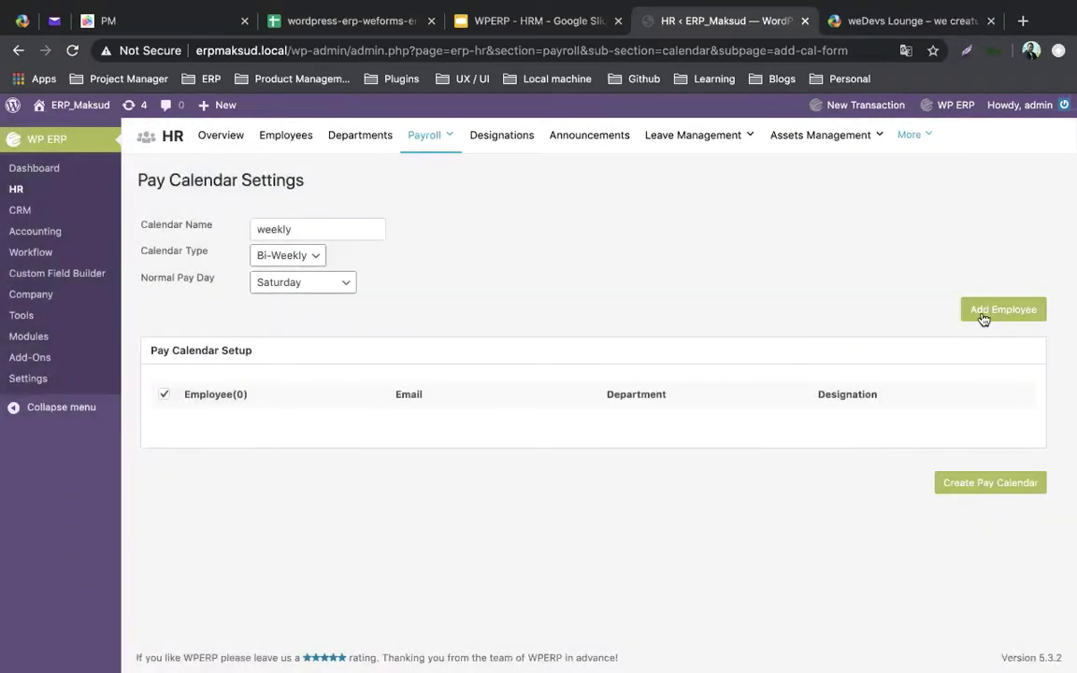
Step: Change the new pay calendar's type to Weekly and return to the pay calendar list without saving
left_click(288, 256)
left_click(291, 245)
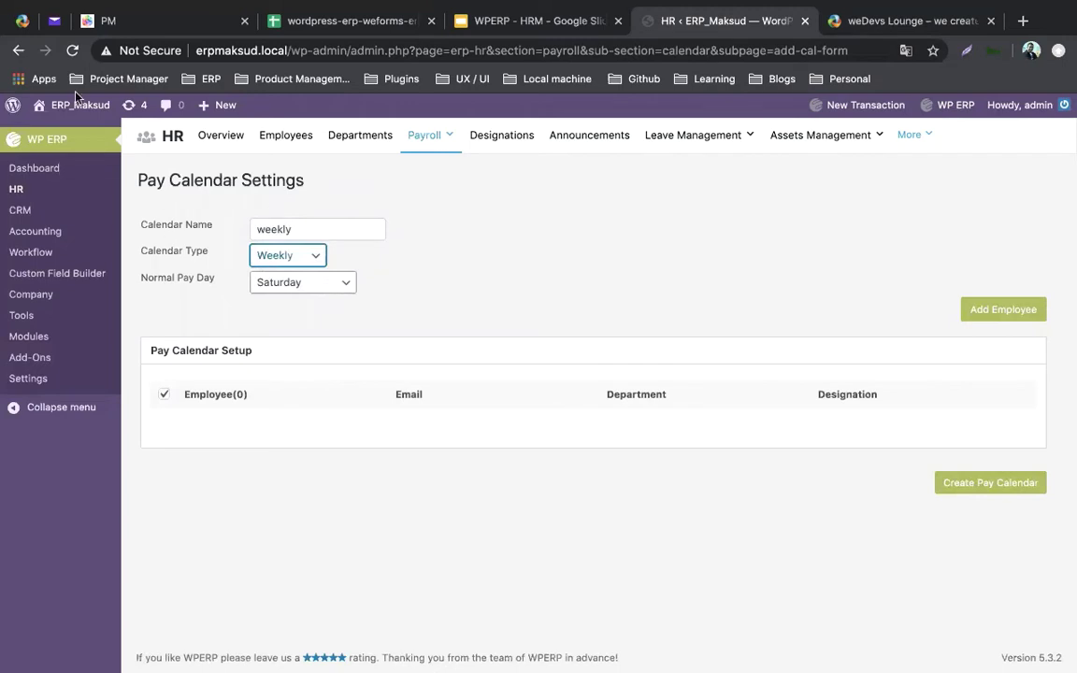
key("super+bracketleft")
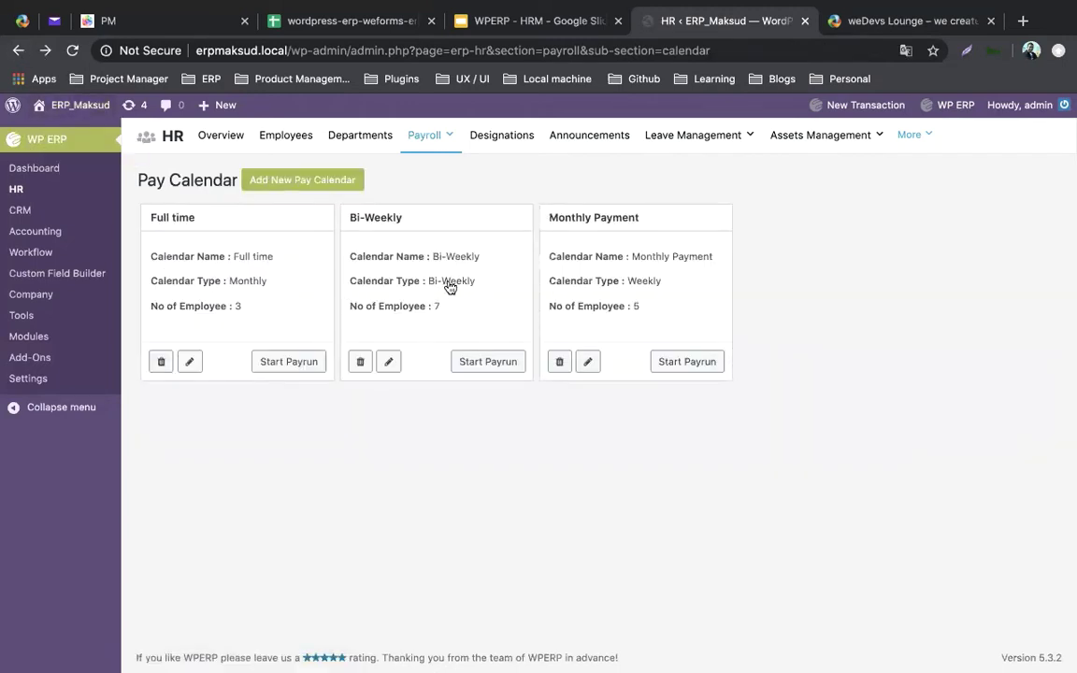
Step: Review the settings and employees of the Full time pay calendar and open the Pay Runs list
left_click(189, 362)
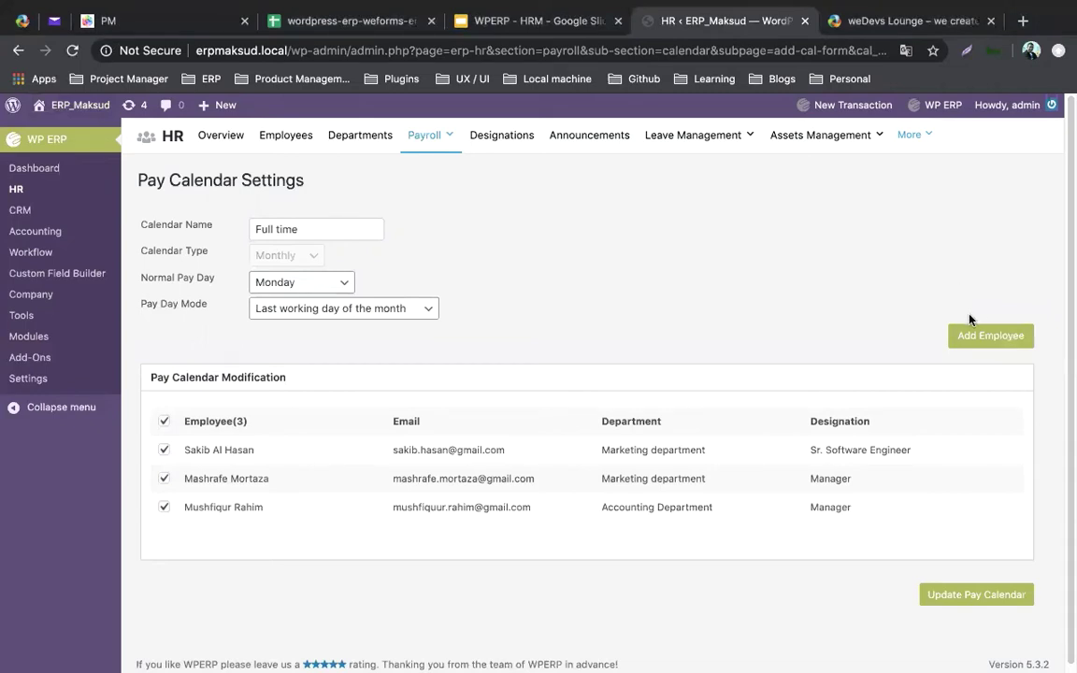
left_click(20, 52)
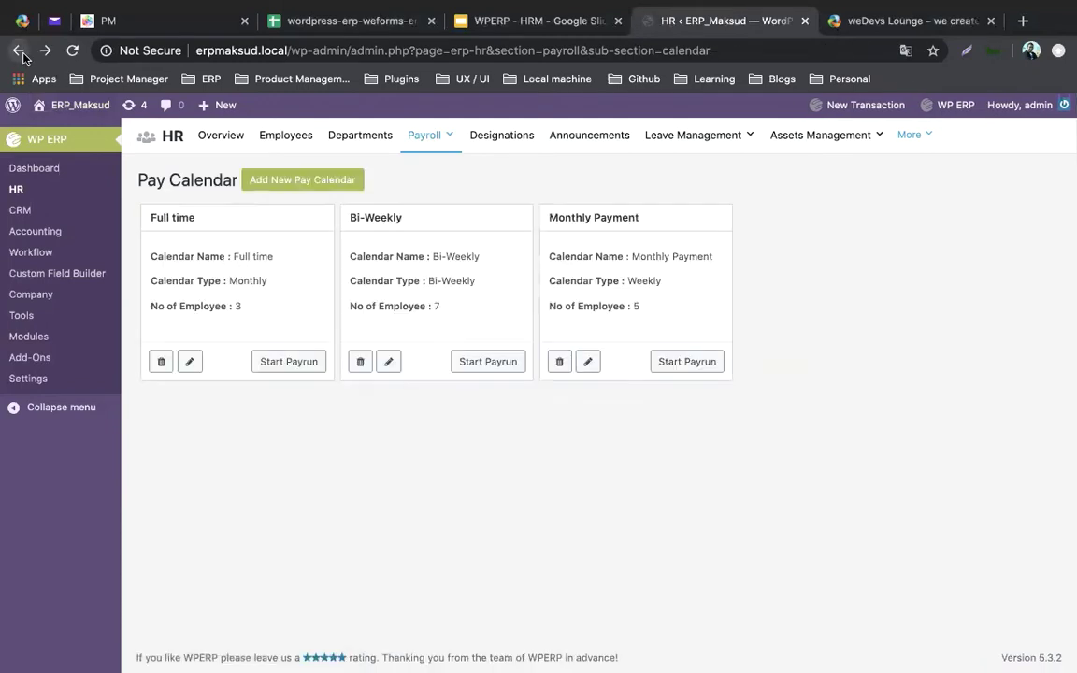
mouse_move(438, 142)
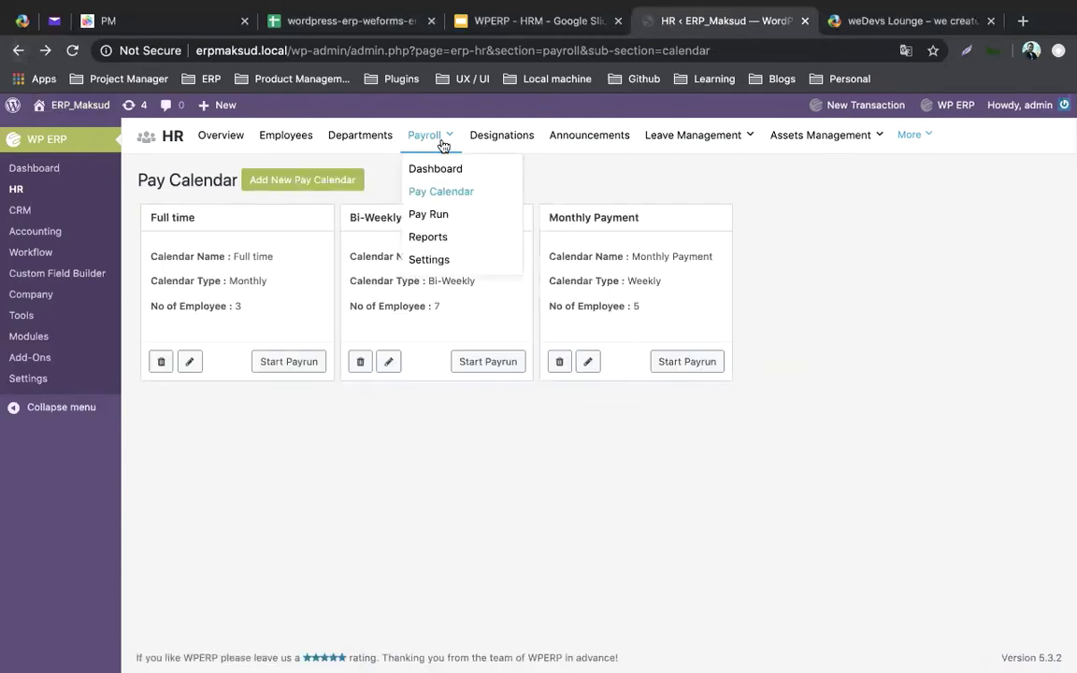
left_click(441, 219)
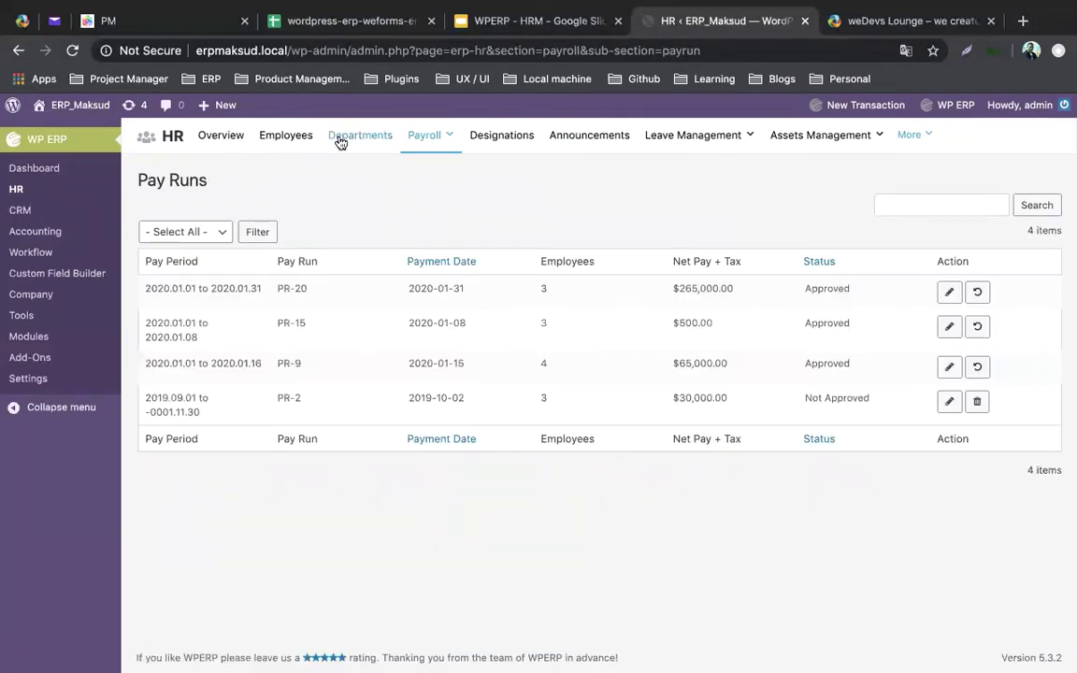
Step: Open the approved pay run PR-20 for viewing, return to the list and try to undo that pay run
left_click(949, 292)
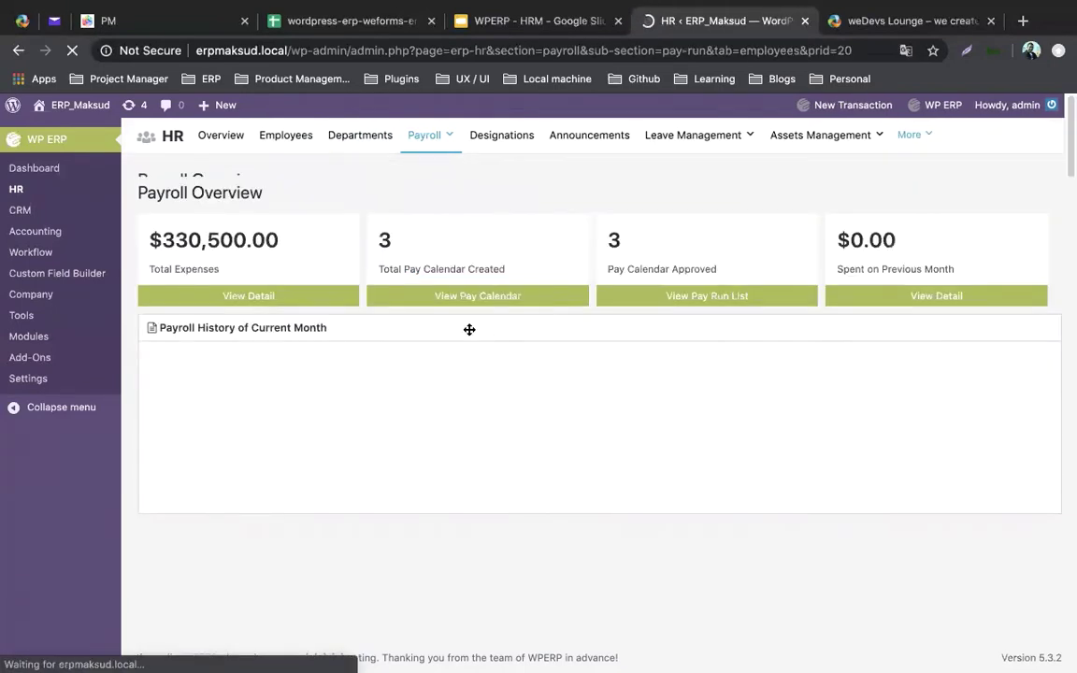
left_click(17, 57)
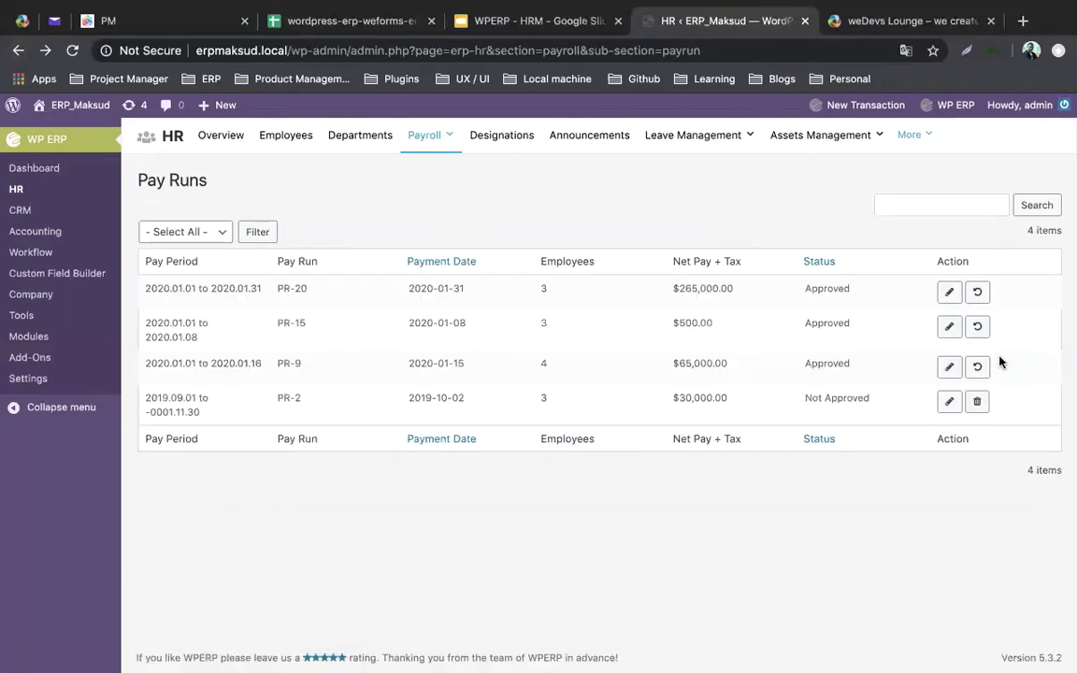
left_click(976, 296)
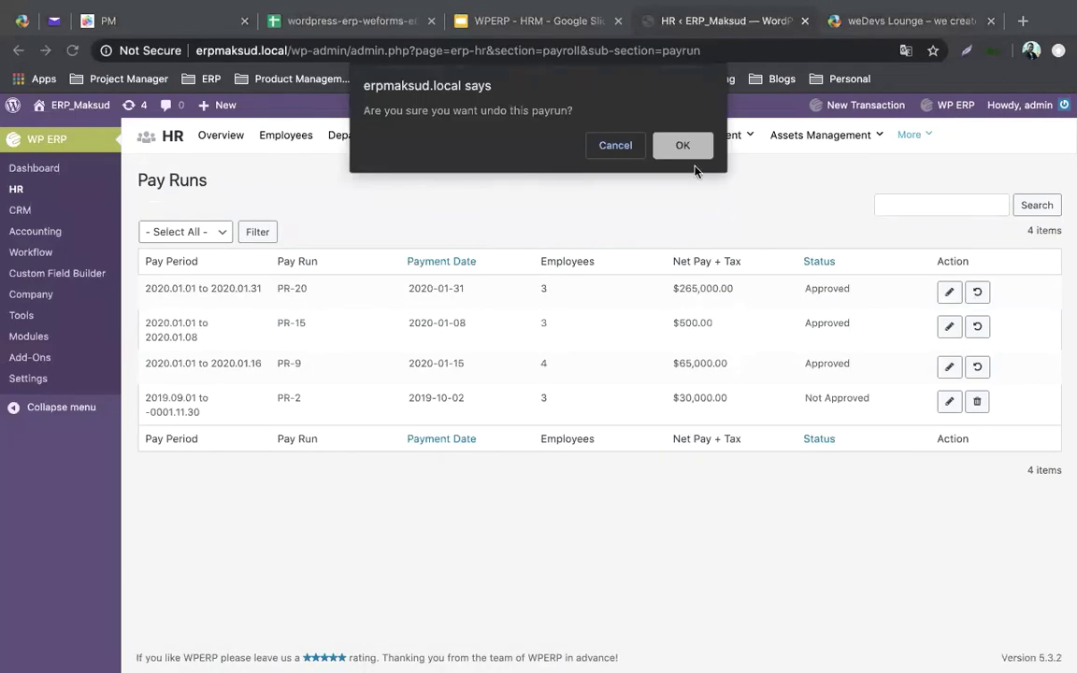
left_click(691, 149)
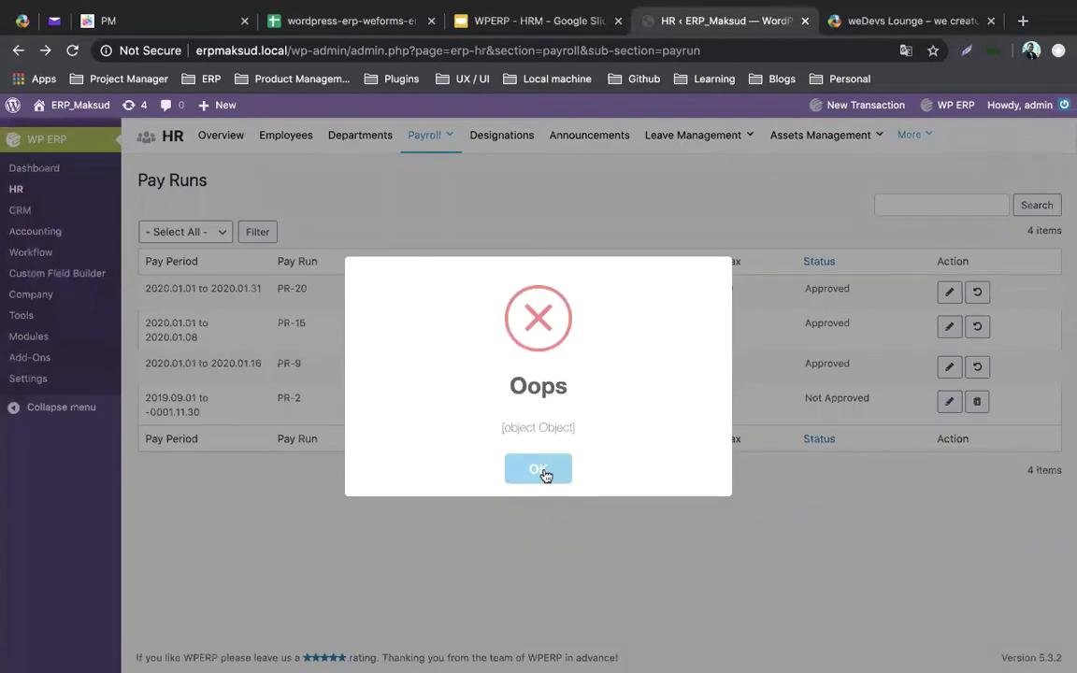
Step: Dismiss the error message and start a pay run from the Full time pay calendar
left_click(544, 470)
mouse_move(423, 138)
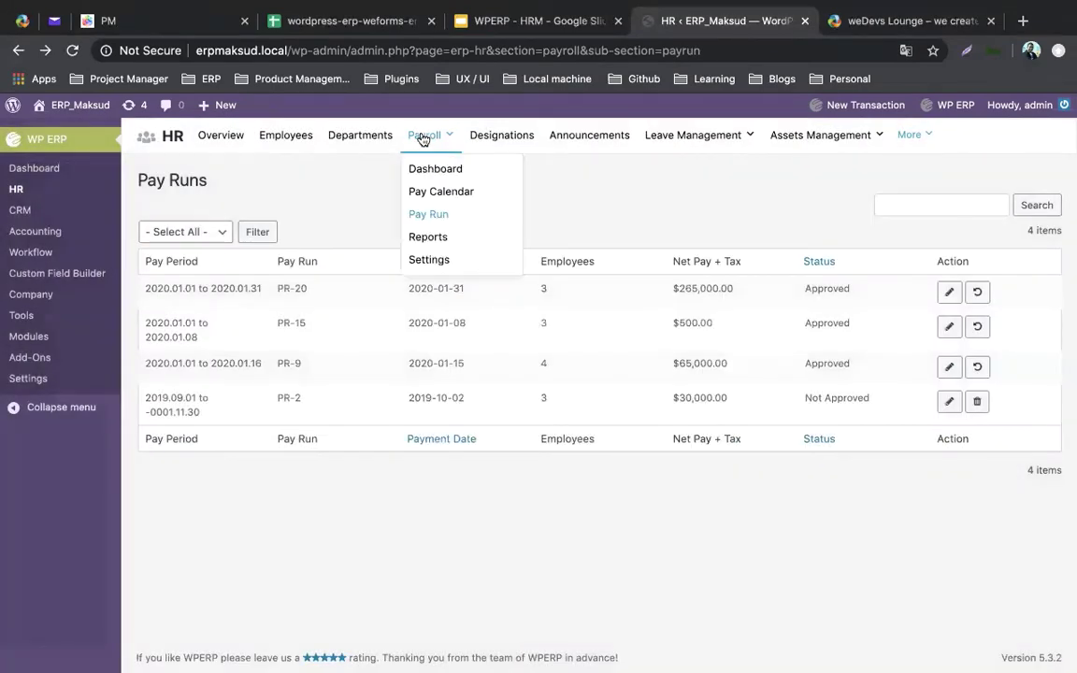
left_click(426, 194)
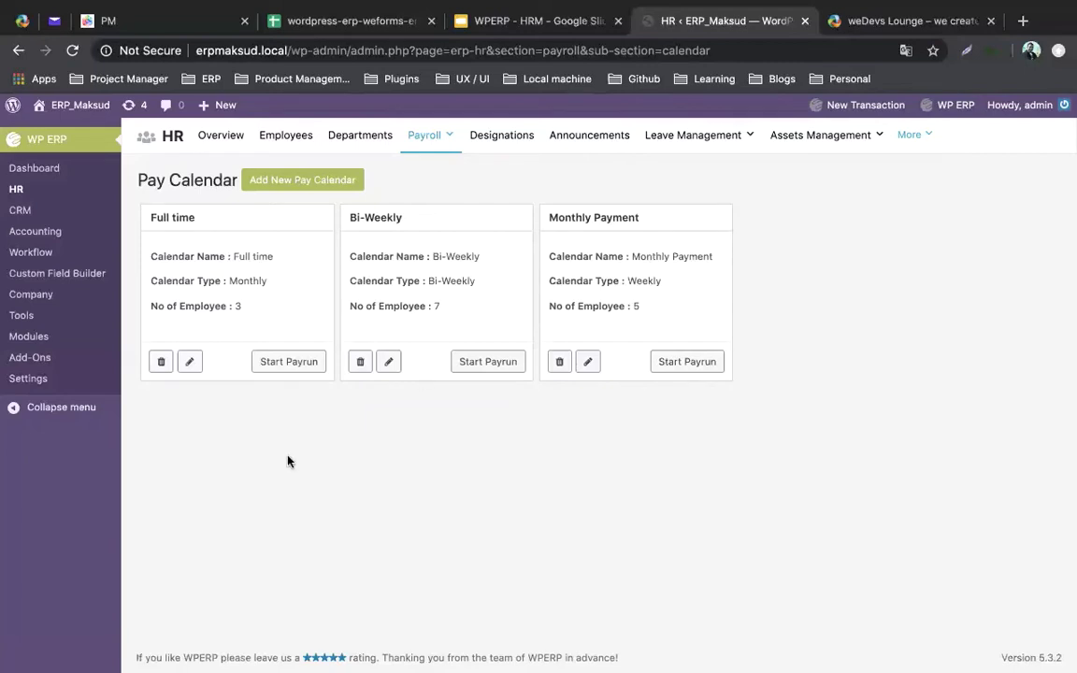
left_click(278, 371)
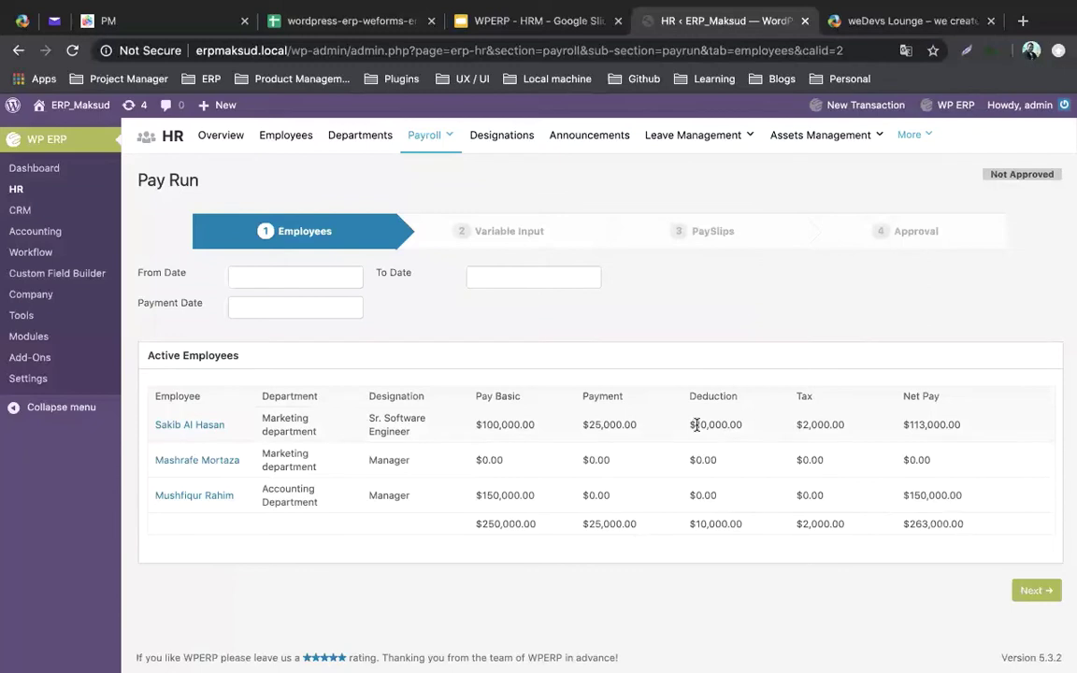
Step: Set the pay run period to 2020-01-01 through 2020-01-31 with payment date 2020-01-27, and continue to Variable Input
left_click(318, 279)
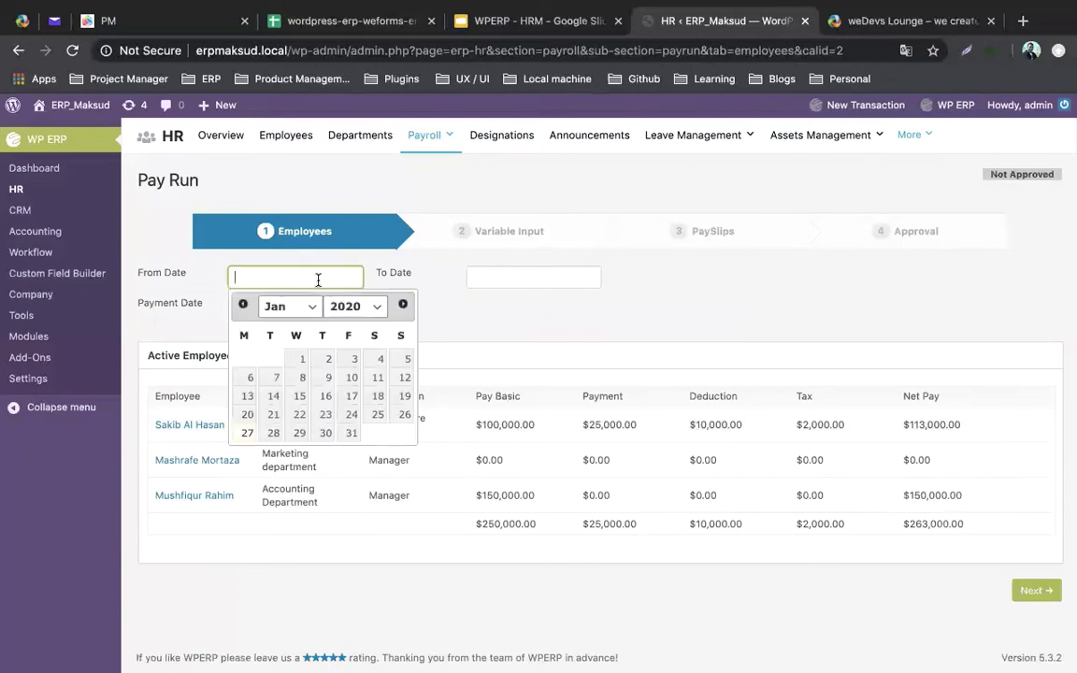
left_click(298, 360)
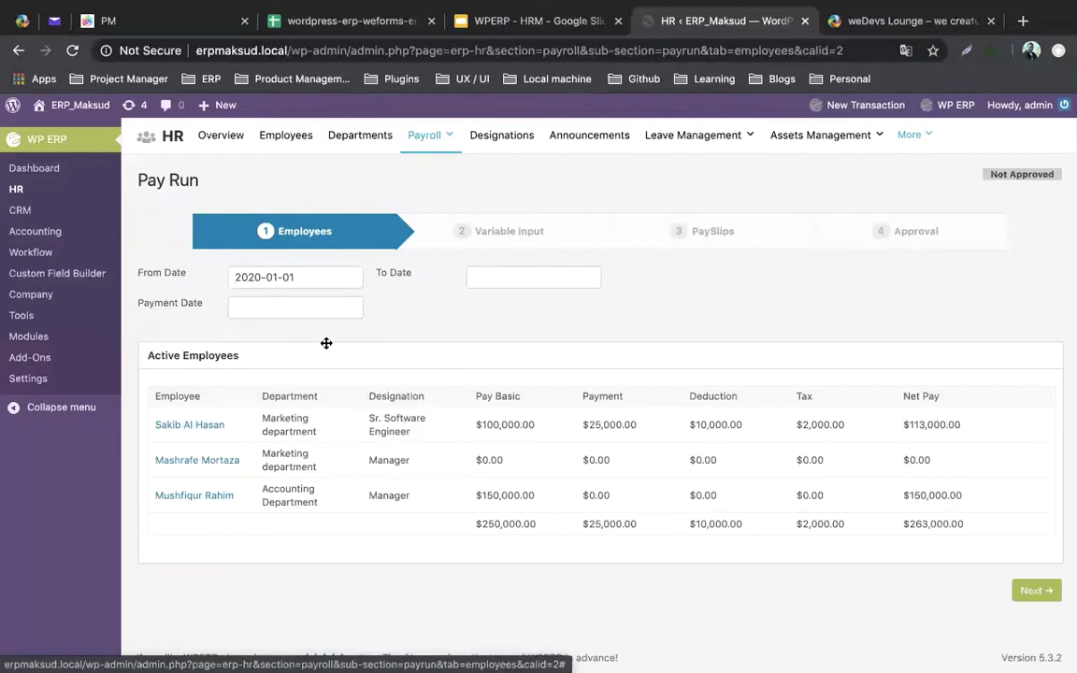
left_click(502, 274)
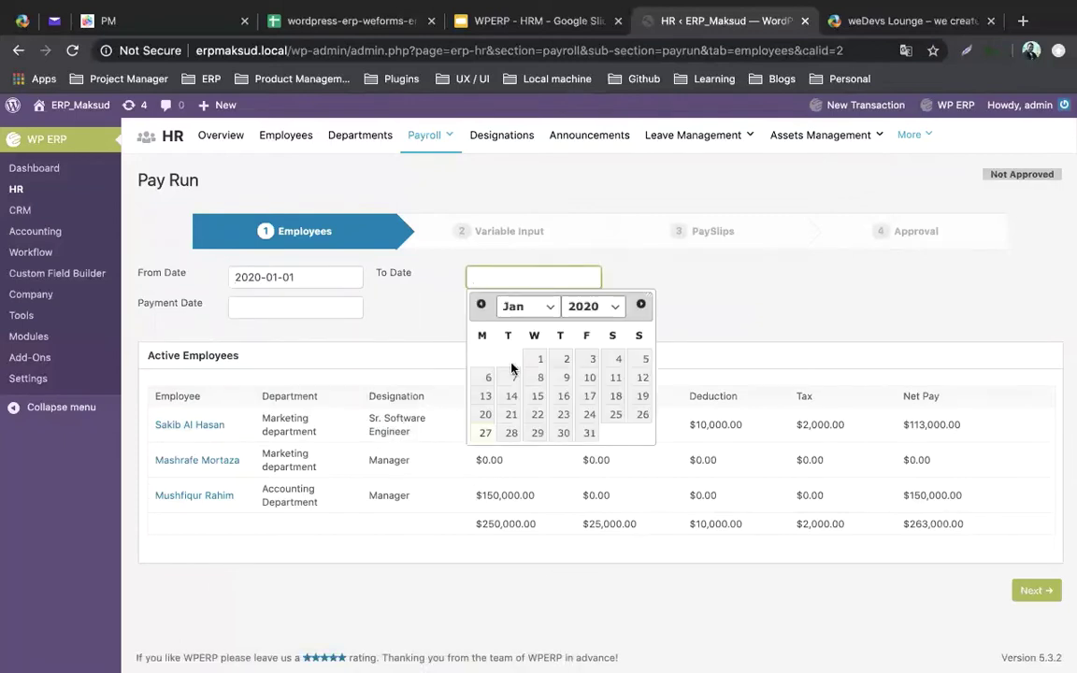
left_click(589, 433)
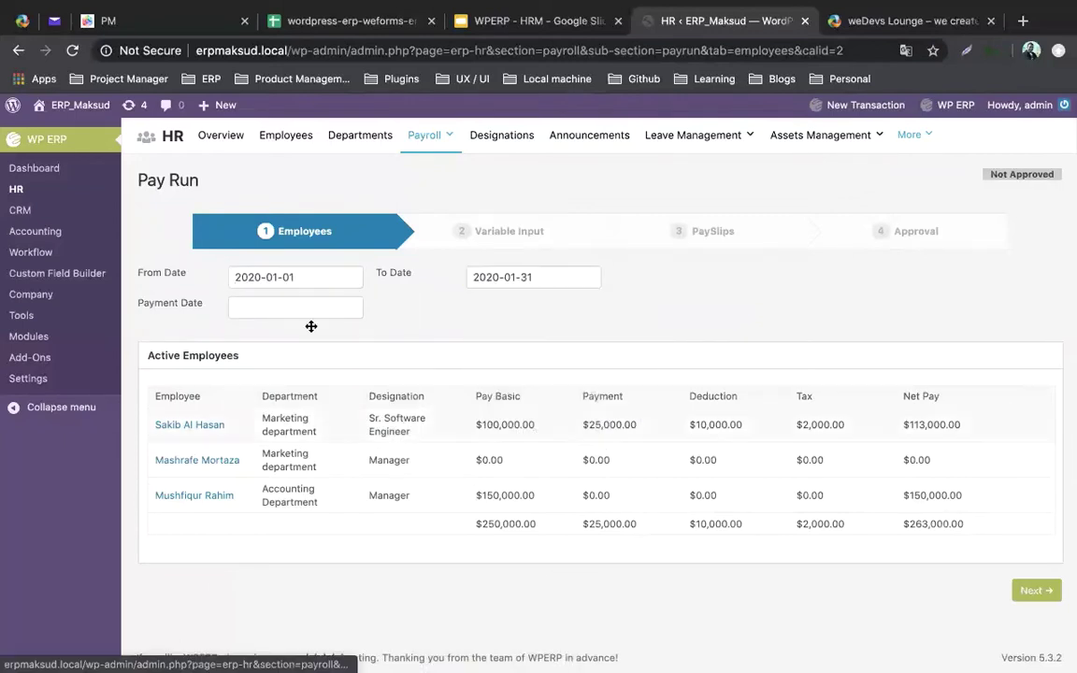
left_click(265, 306)
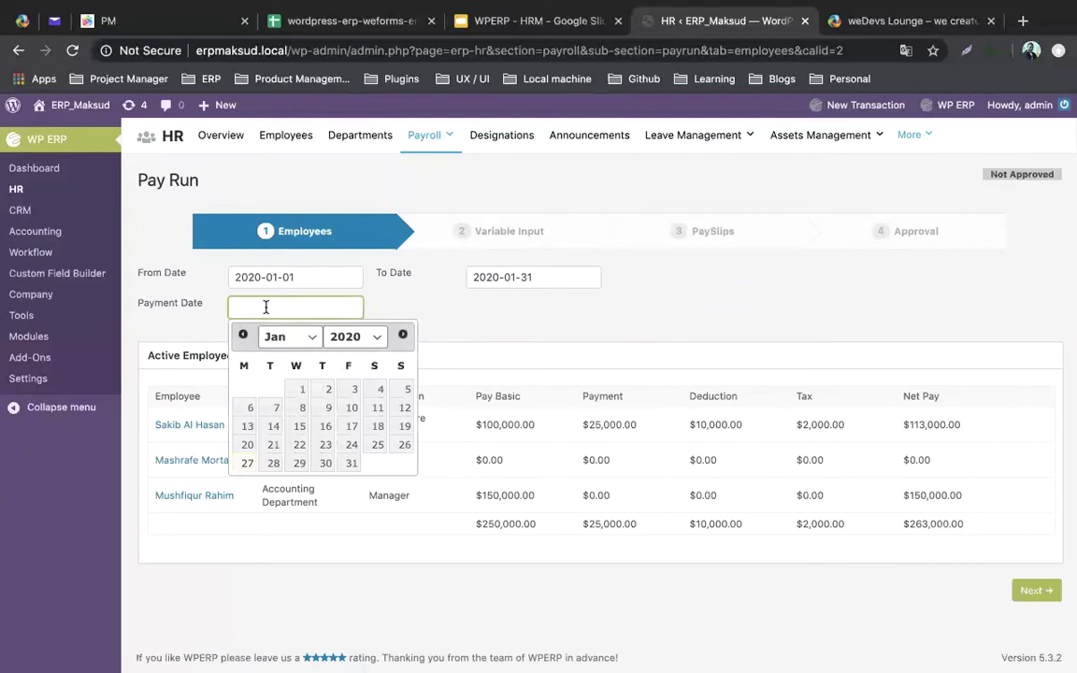
left_click(247, 464)
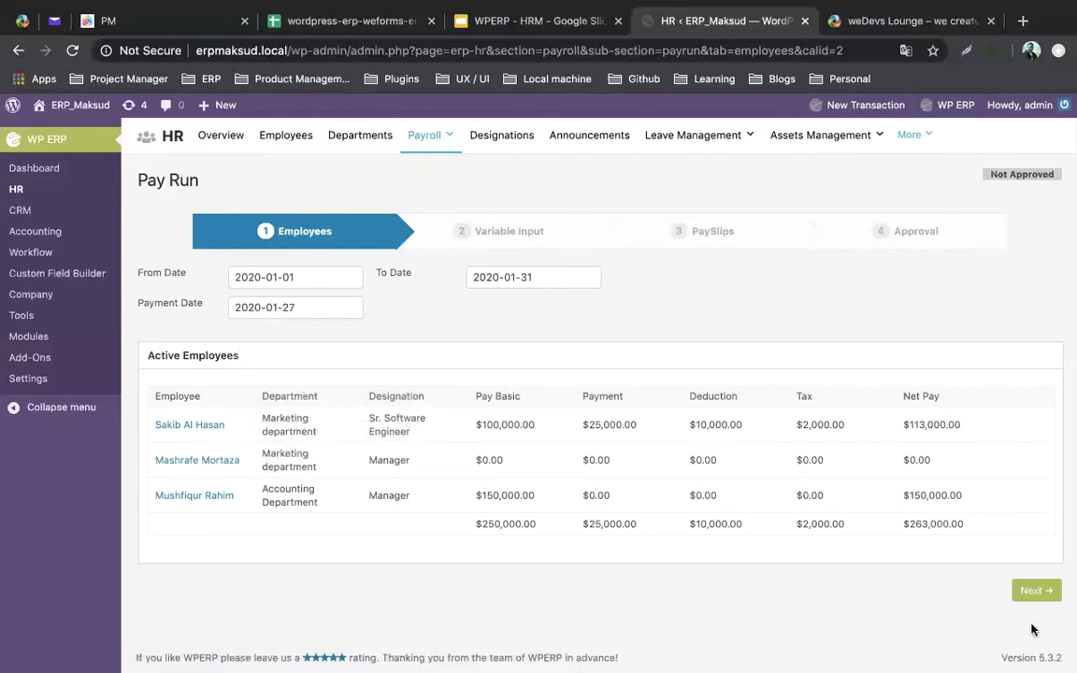
left_click(1038, 590)
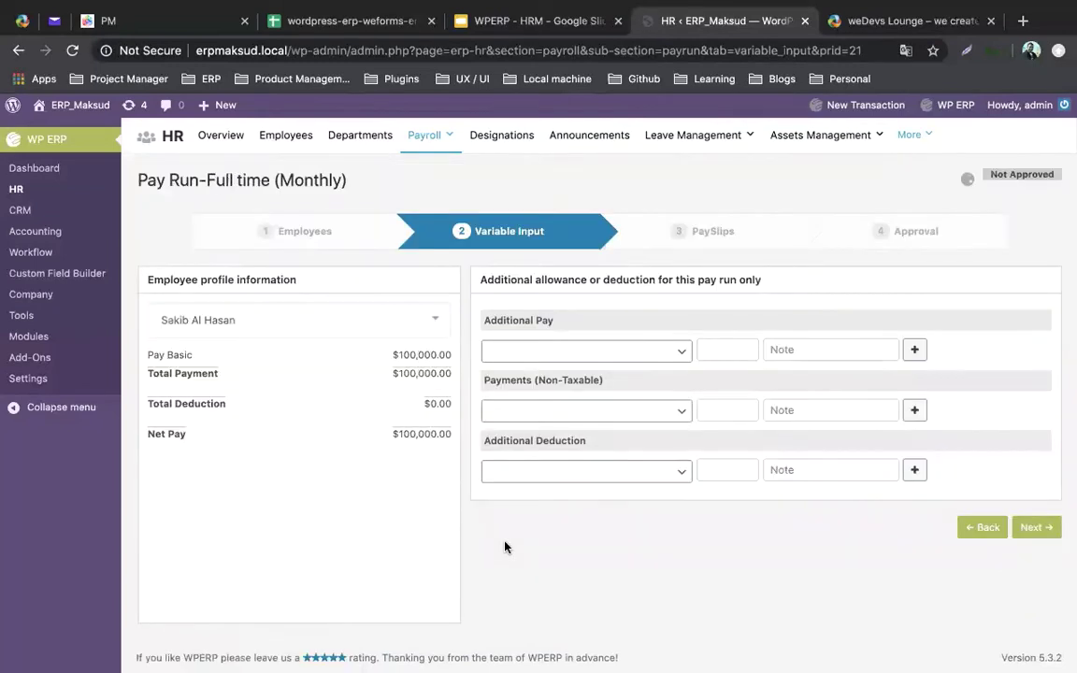
Step: Review the Additional Pay types and switch the employee profile information to the second employee in the list
left_click(544, 360)
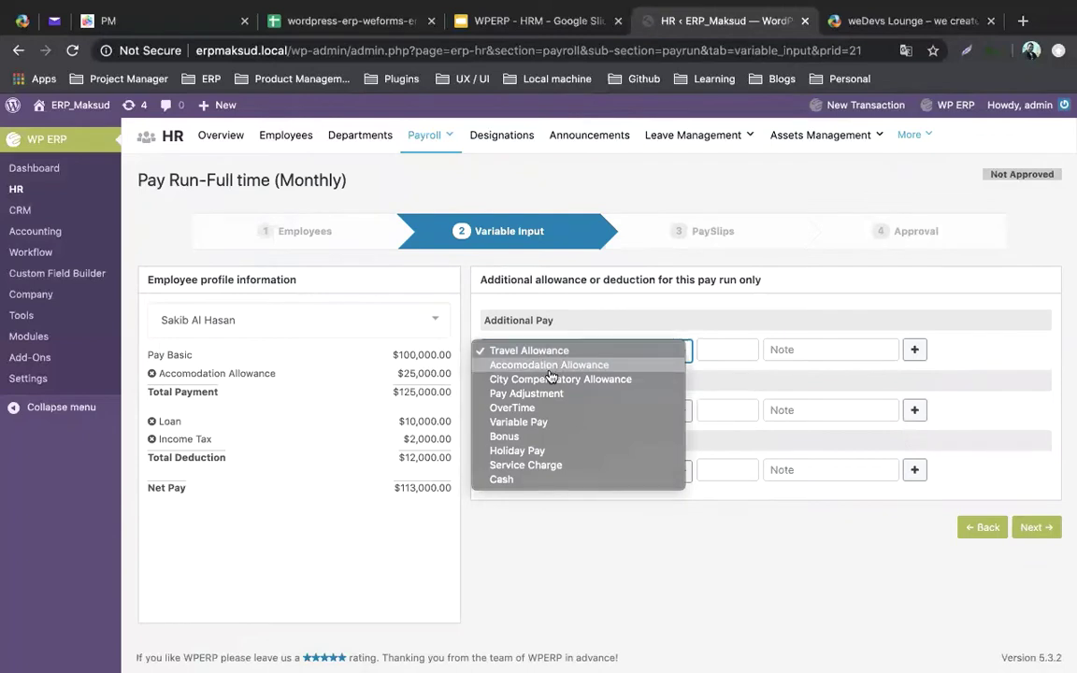
left_click(607, 524)
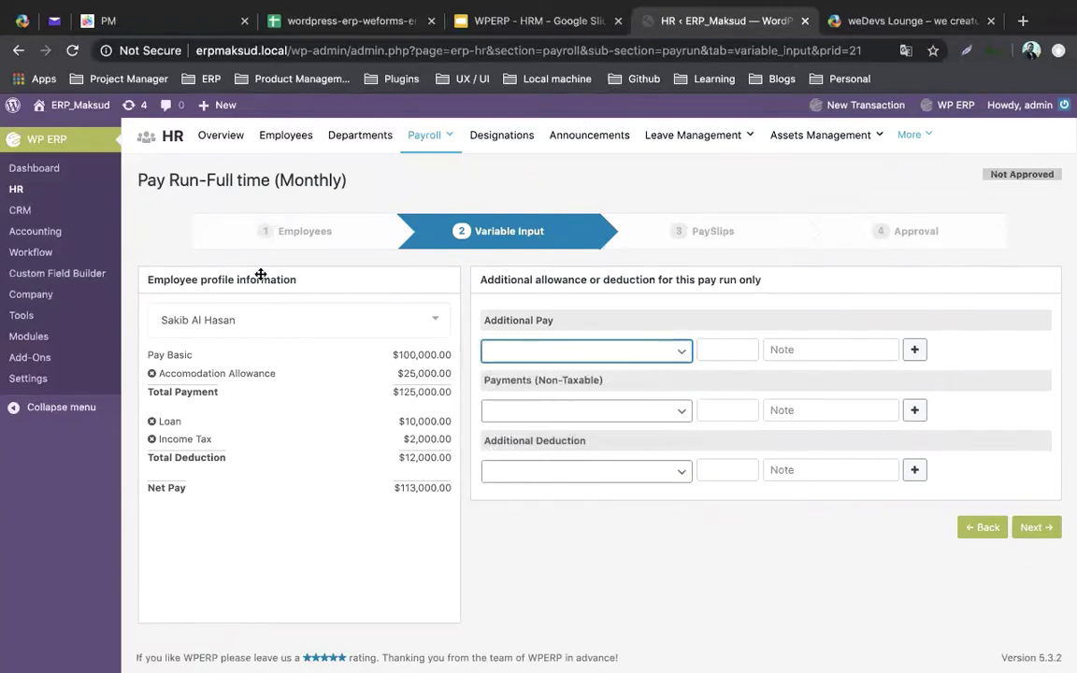
left_click(289, 319)
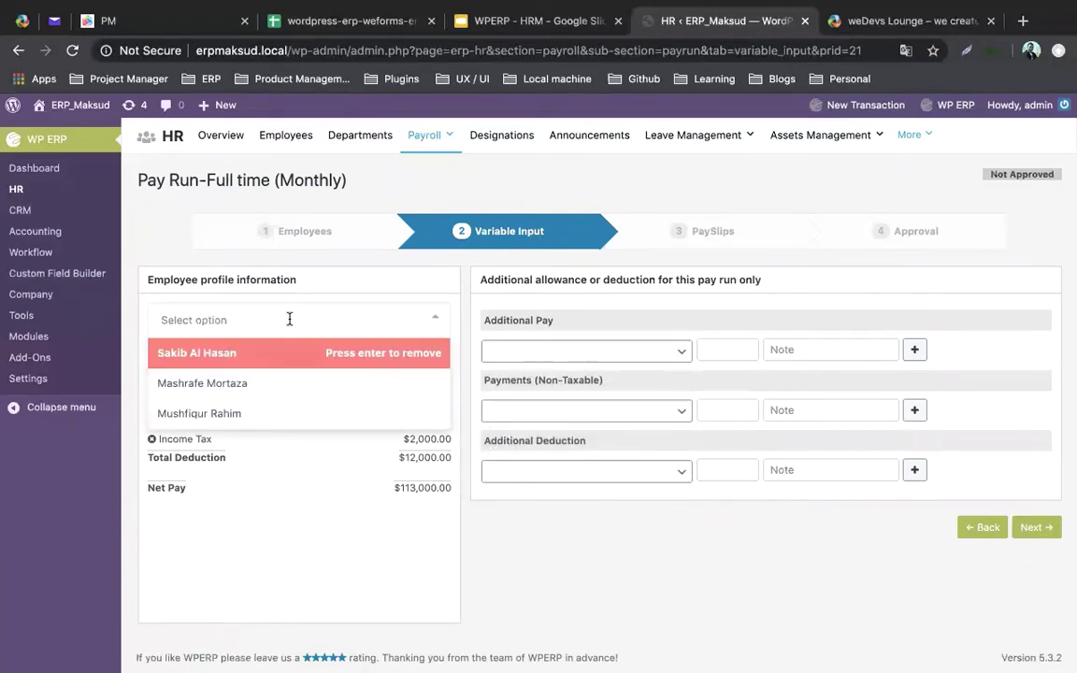
left_click(278, 393)
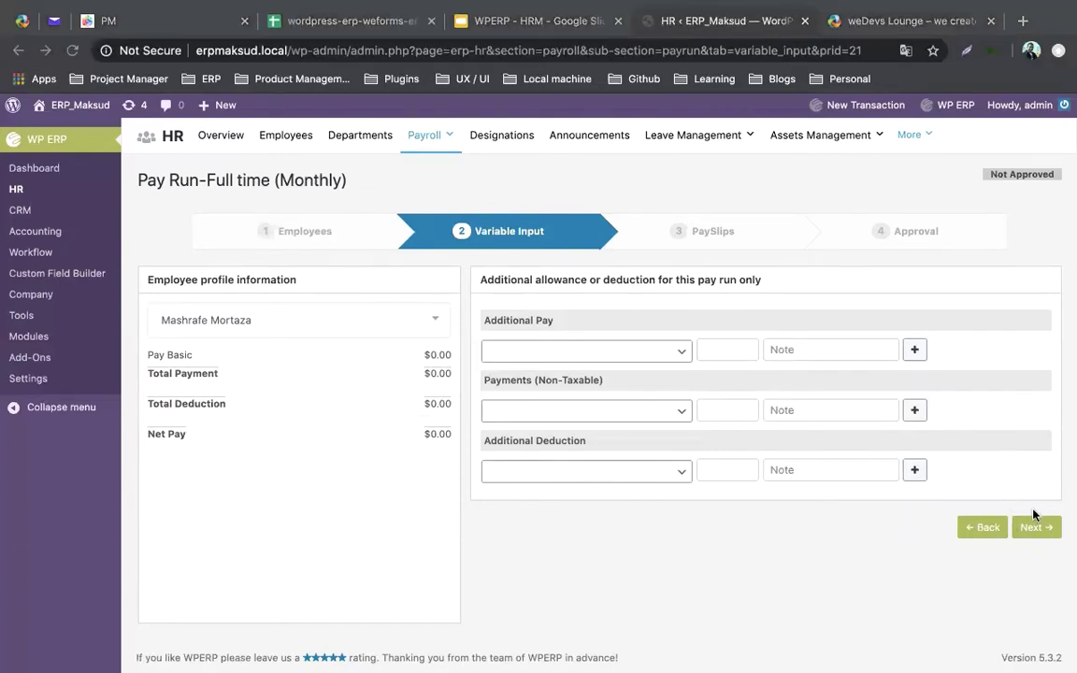
Step: Continue to the PaySlips stage, review the first employee's draft payslip, and advance the pay run to Approval
left_click(1034, 525)
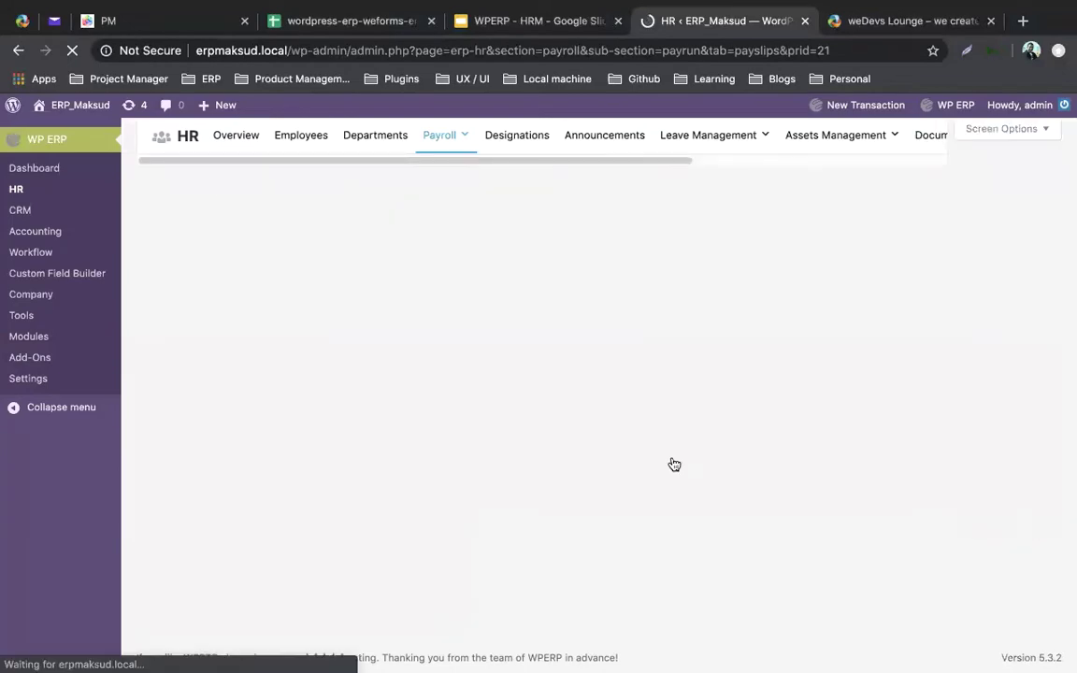
scroll(674, 465, "down", 5)
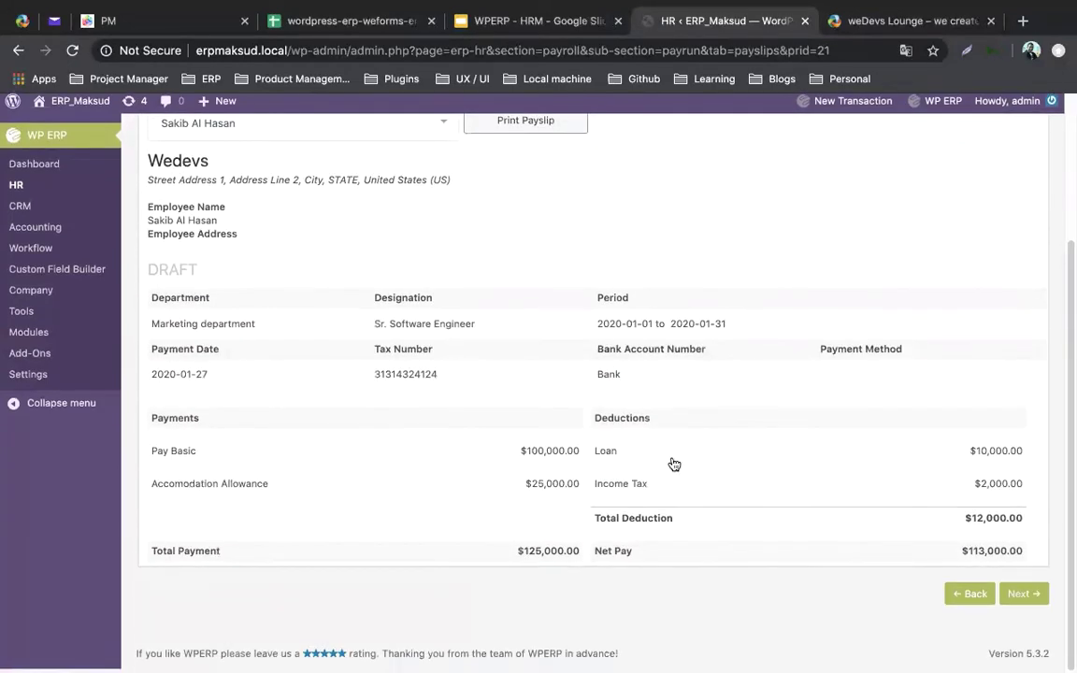
scroll(671, 462, "up", 4)
scroll(675, 462, "down", 4)
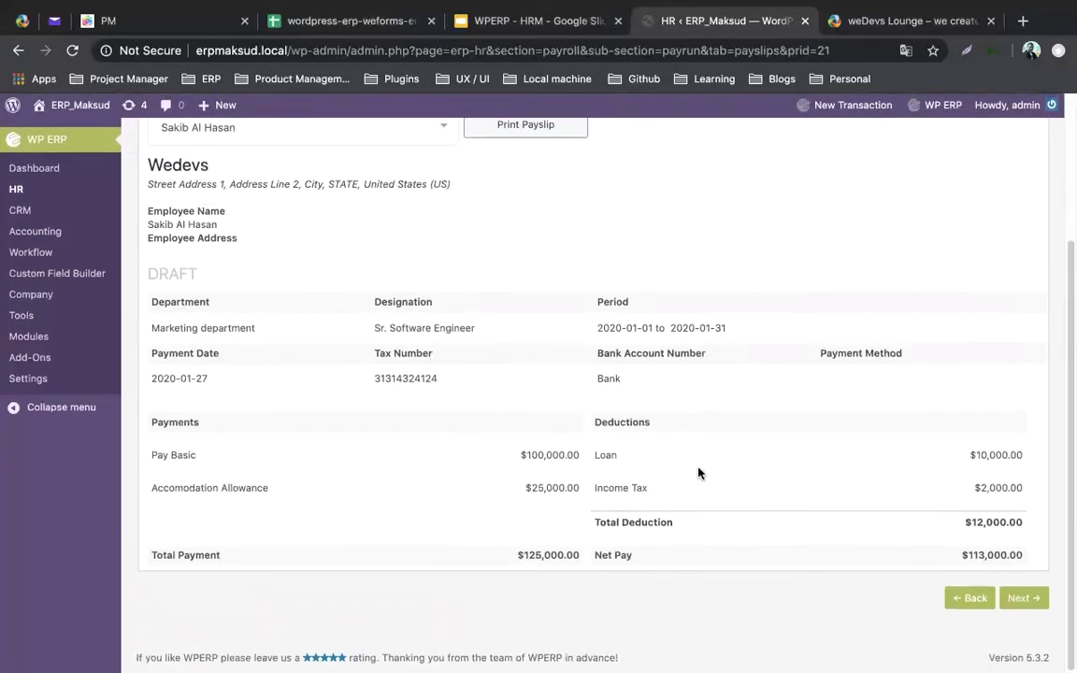
left_click(1024, 598)
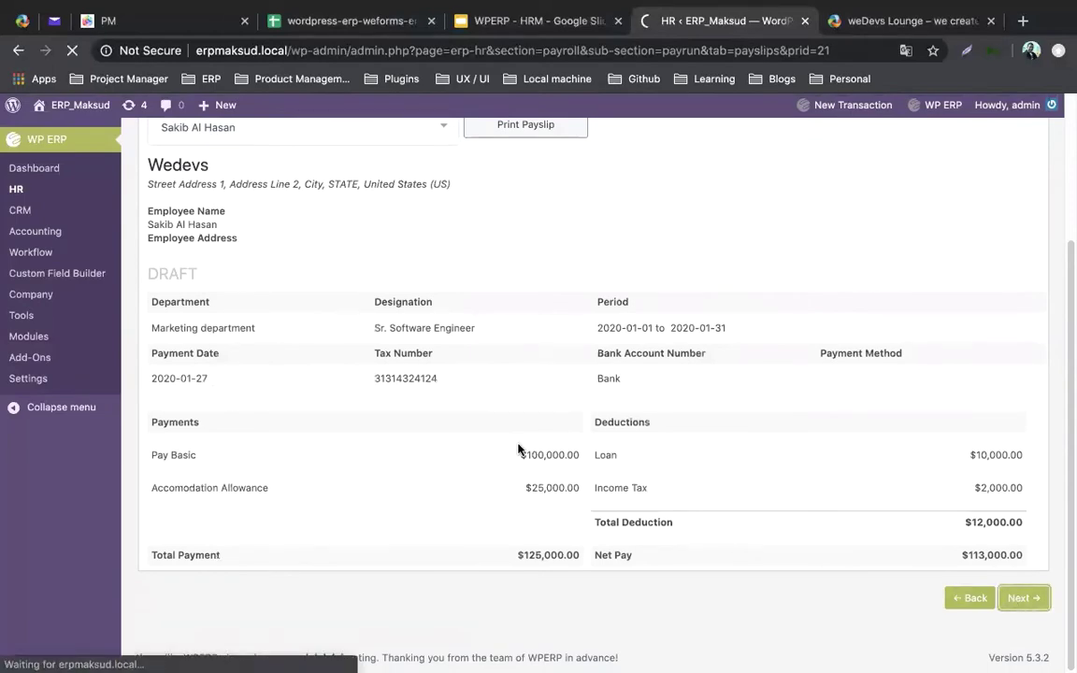
scroll(517, 450, "up", 2)
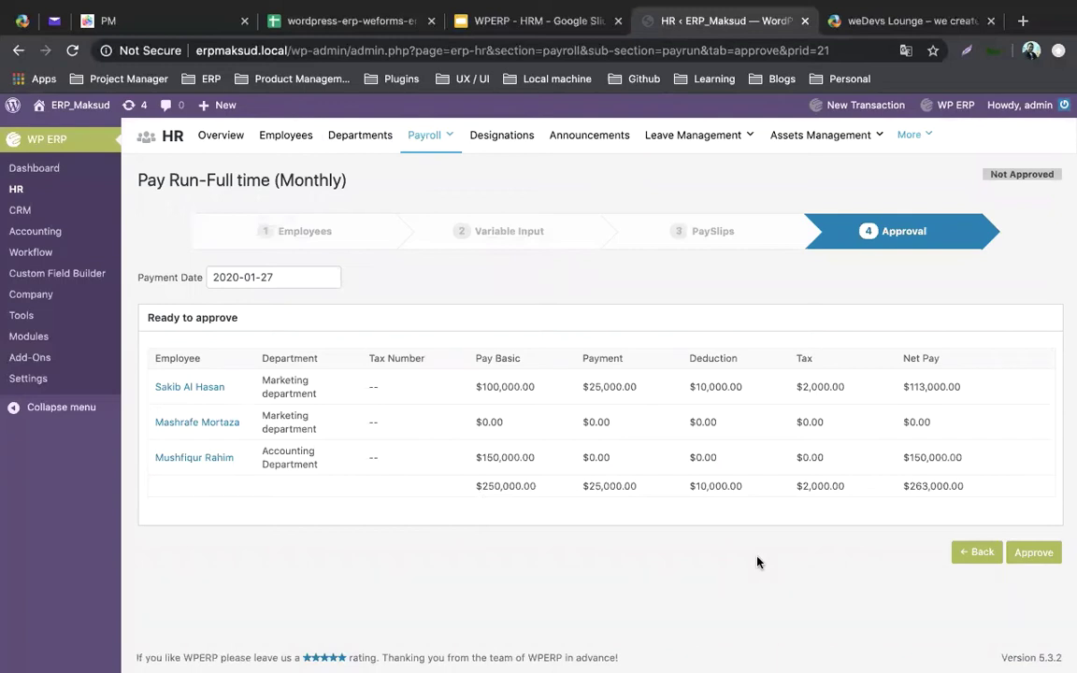
Step: Open the Pay Run by Employee payroll report and run it without any date range
mouse_move(428, 148)
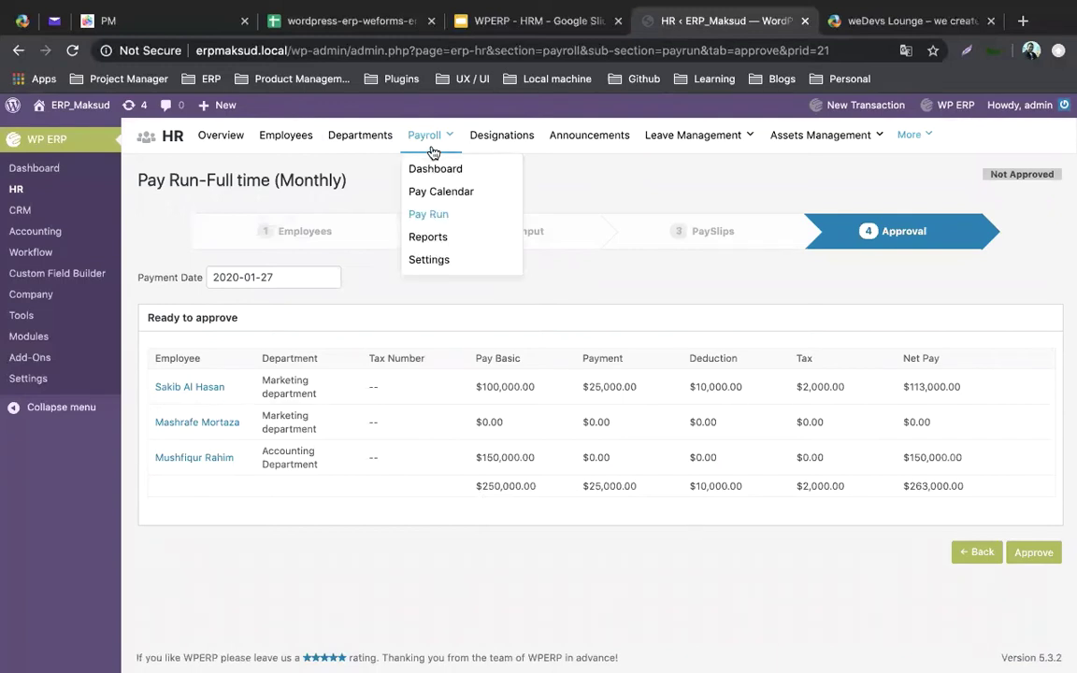
left_click(429, 240)
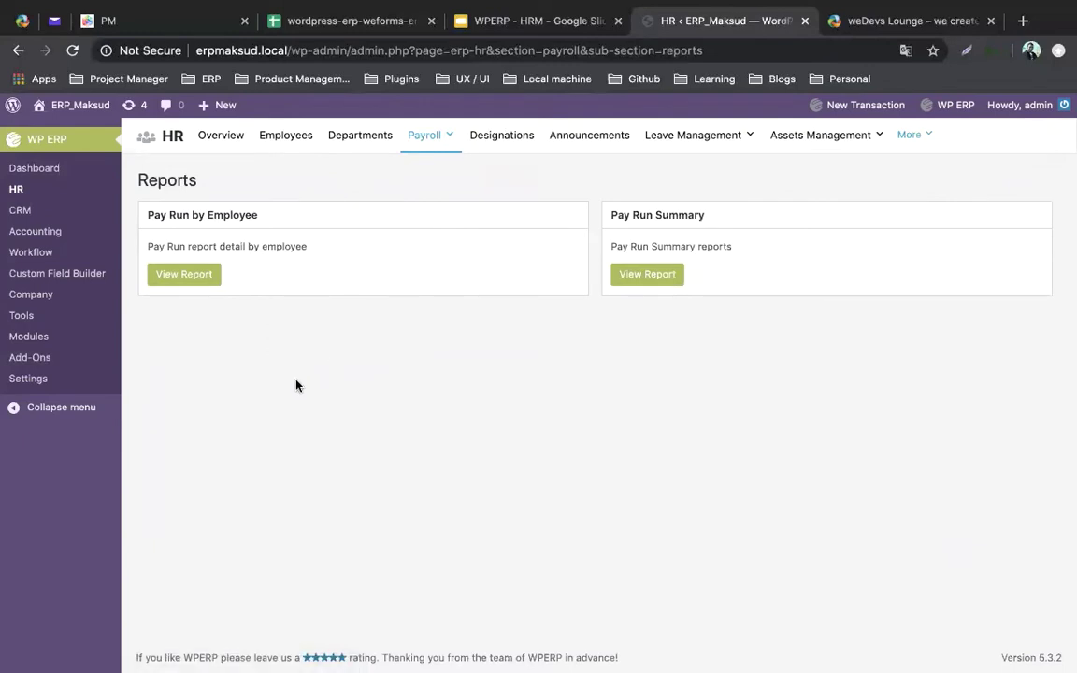
left_click(196, 272)
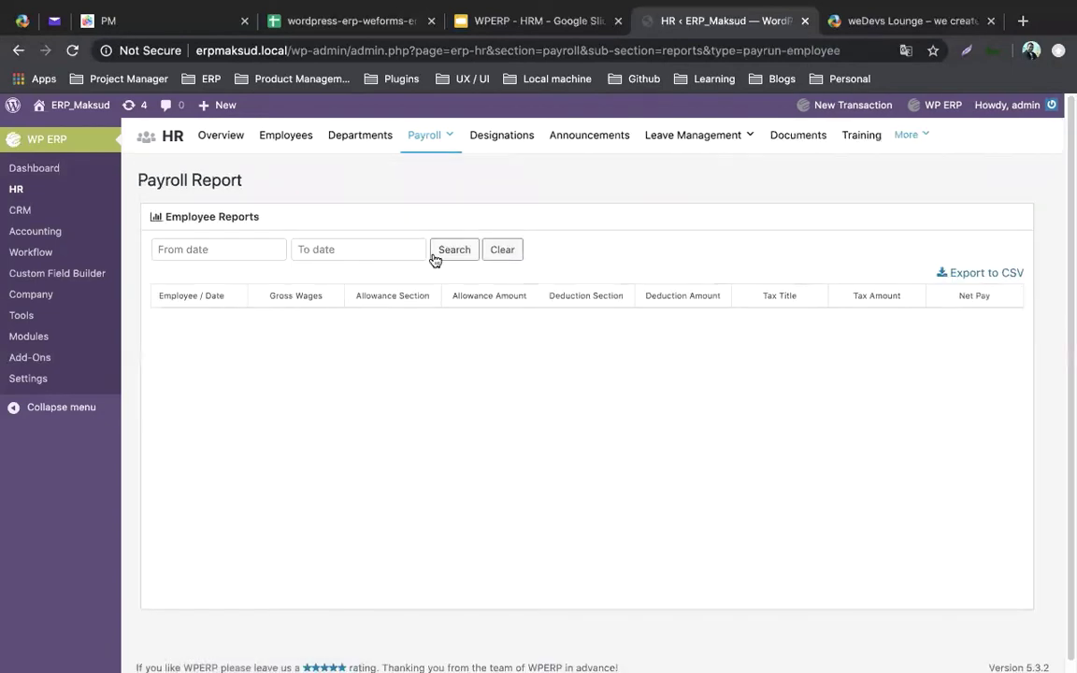
left_click(447, 251)
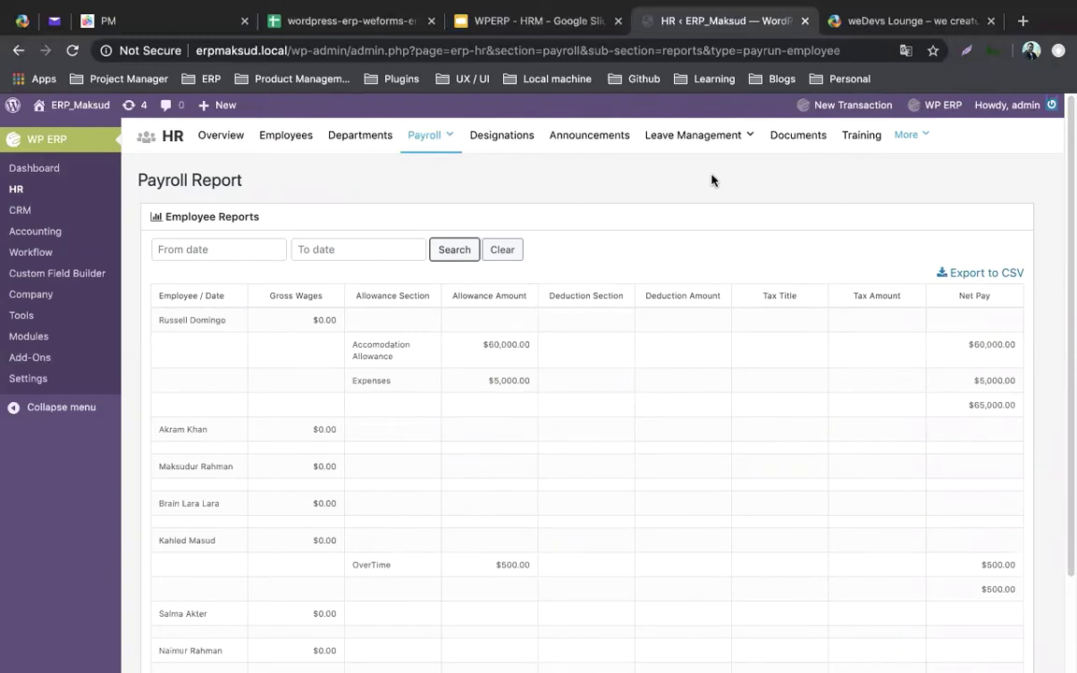
Step: Open the Assets list of the Assets Management section
left_click(918, 140)
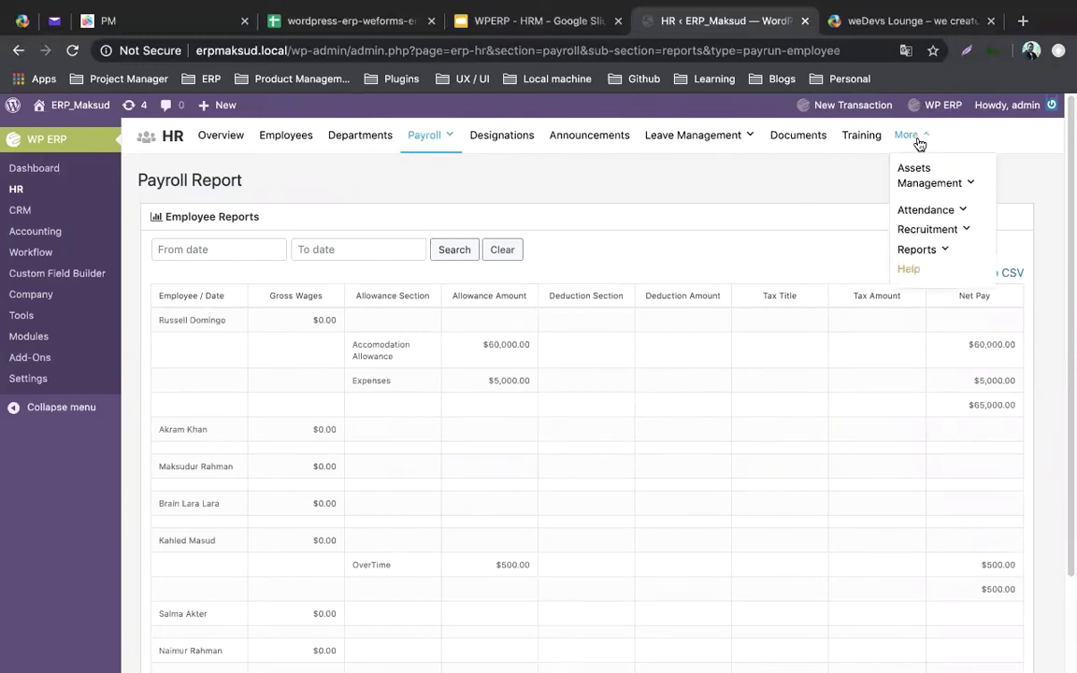
mouse_move(914, 175)
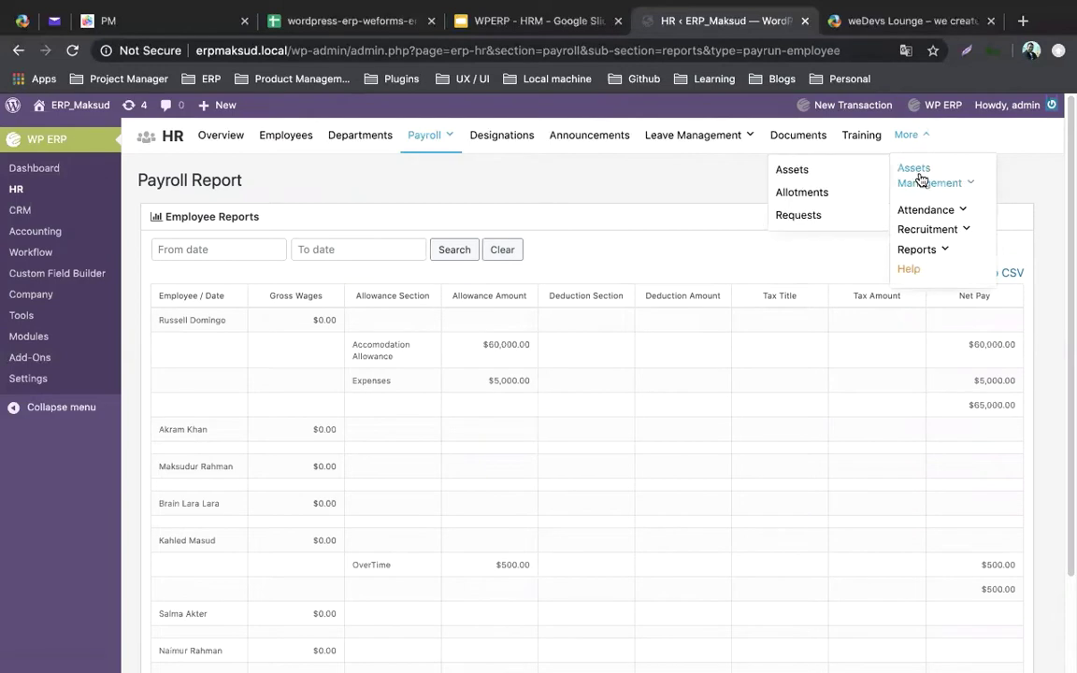
left_click(787, 176)
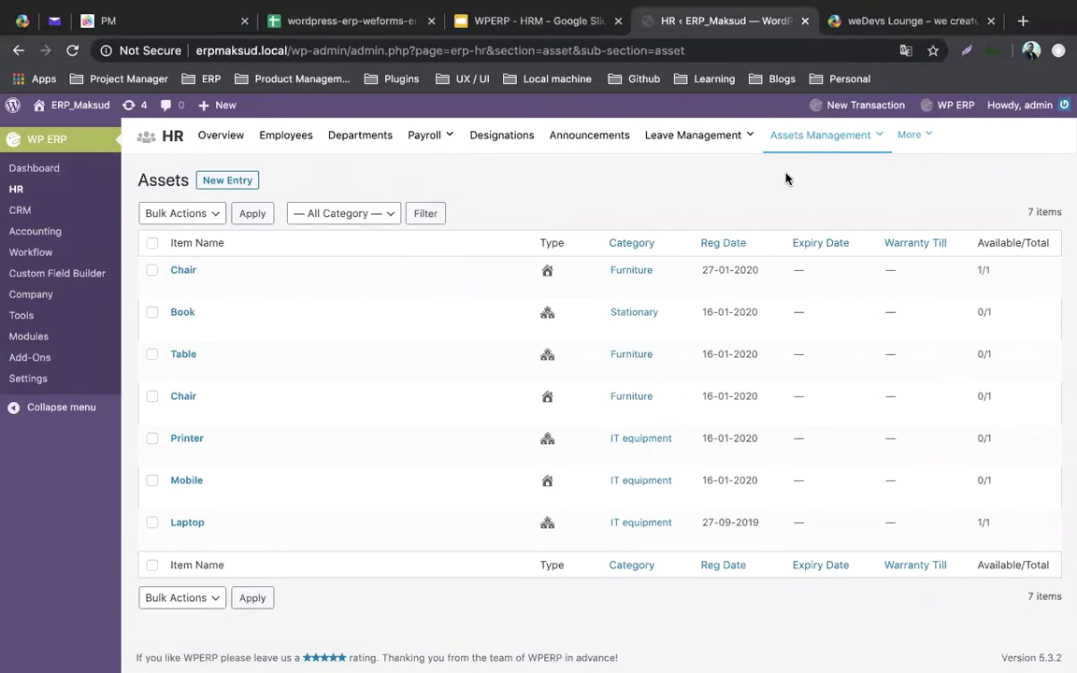
Step: Open the HR Training list
left_click(928, 135)
mouse_move(949, 220)
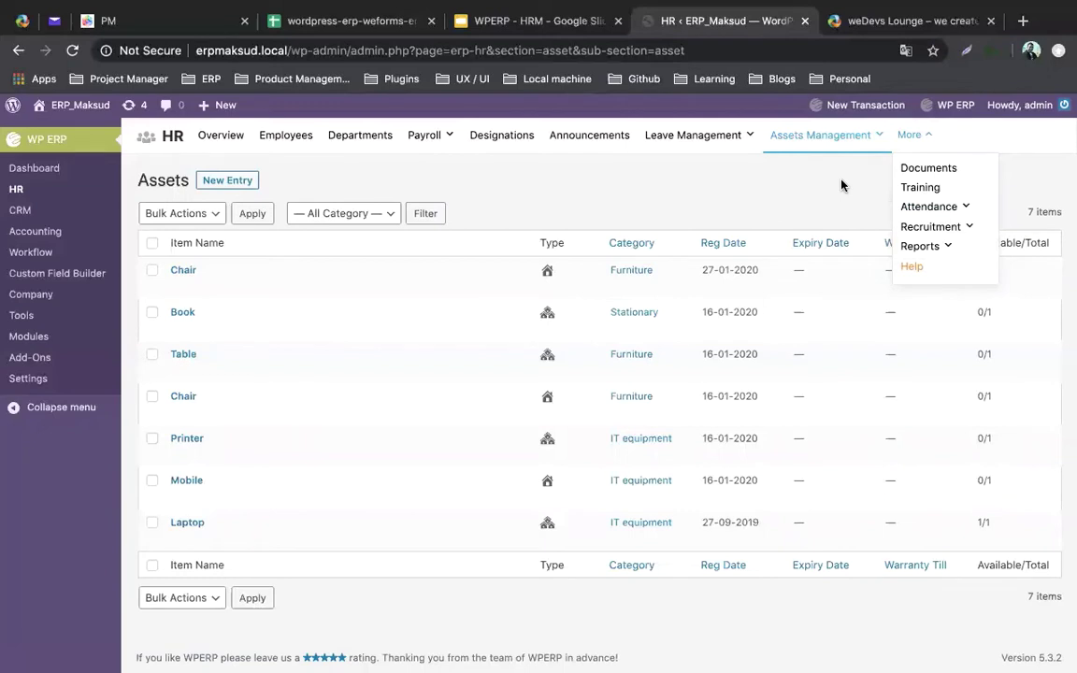
left_click(935, 191)
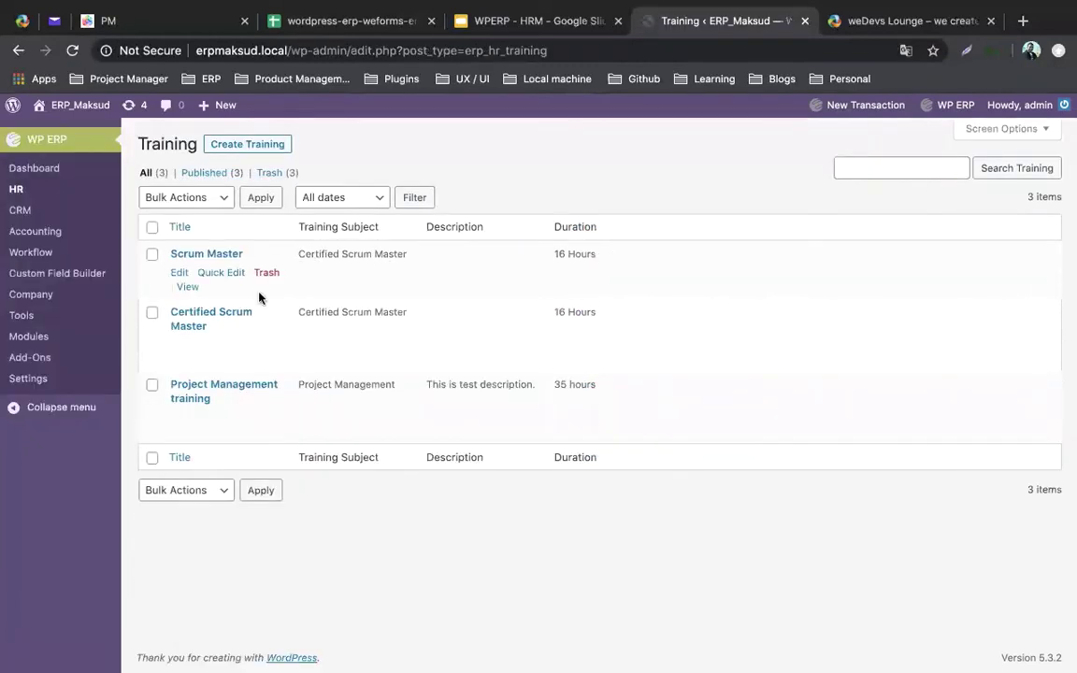
Step: Try the Selected Employee and By Department assignment options in a new training, and return to the Assets list without saving
left_click(243, 145)
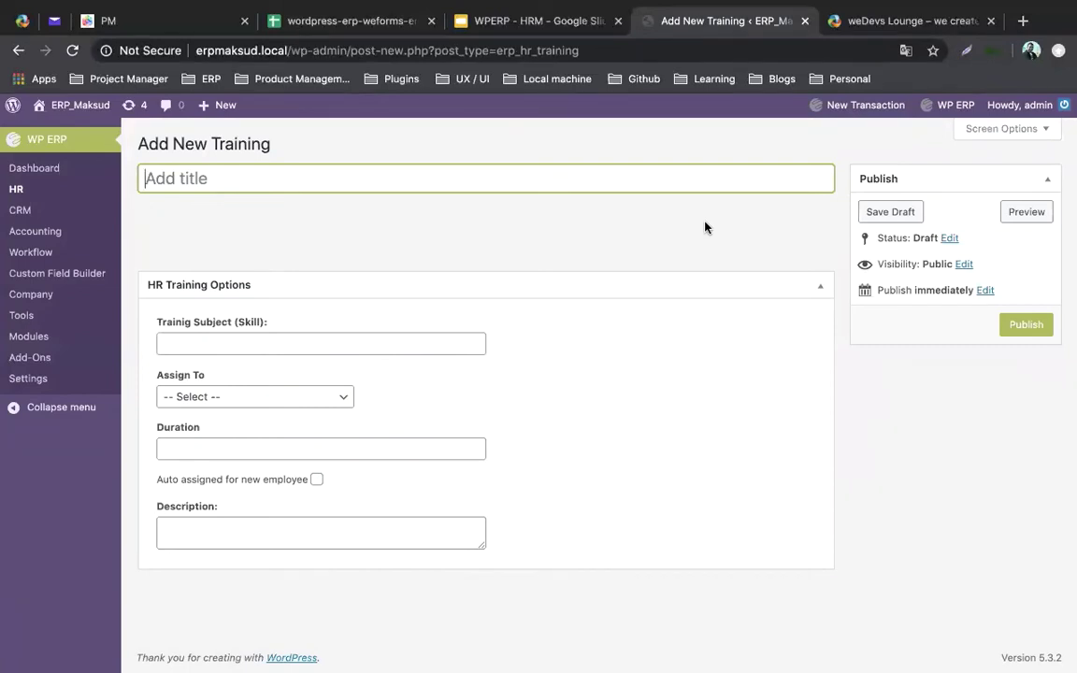
left_click(300, 402)
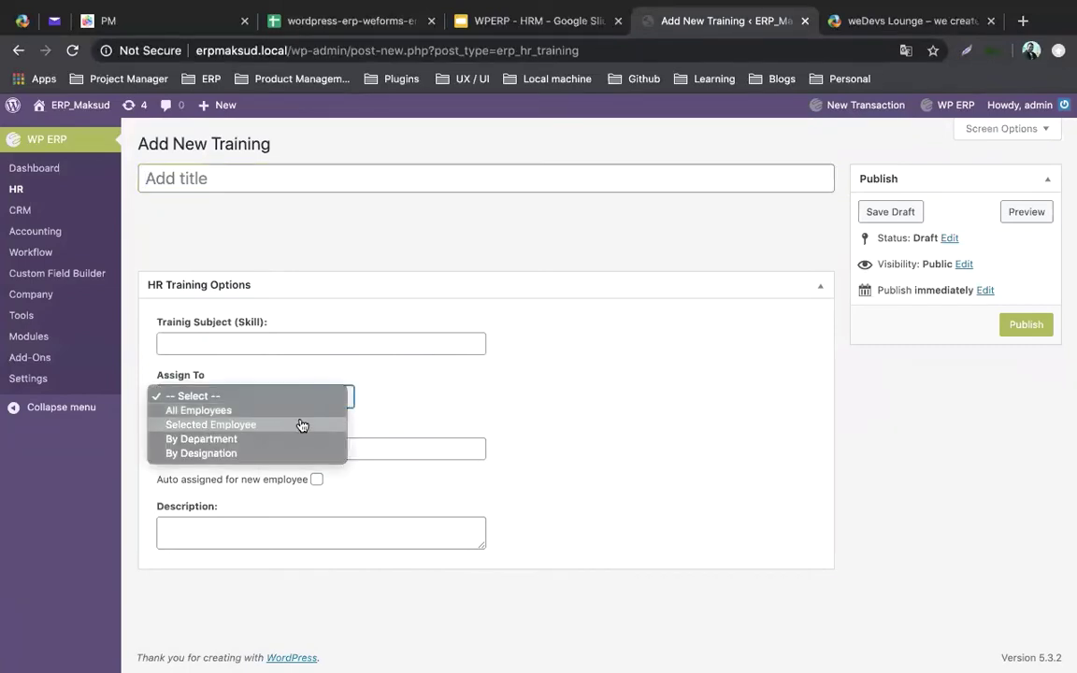
left_click(301, 425)
left_click(304, 401)
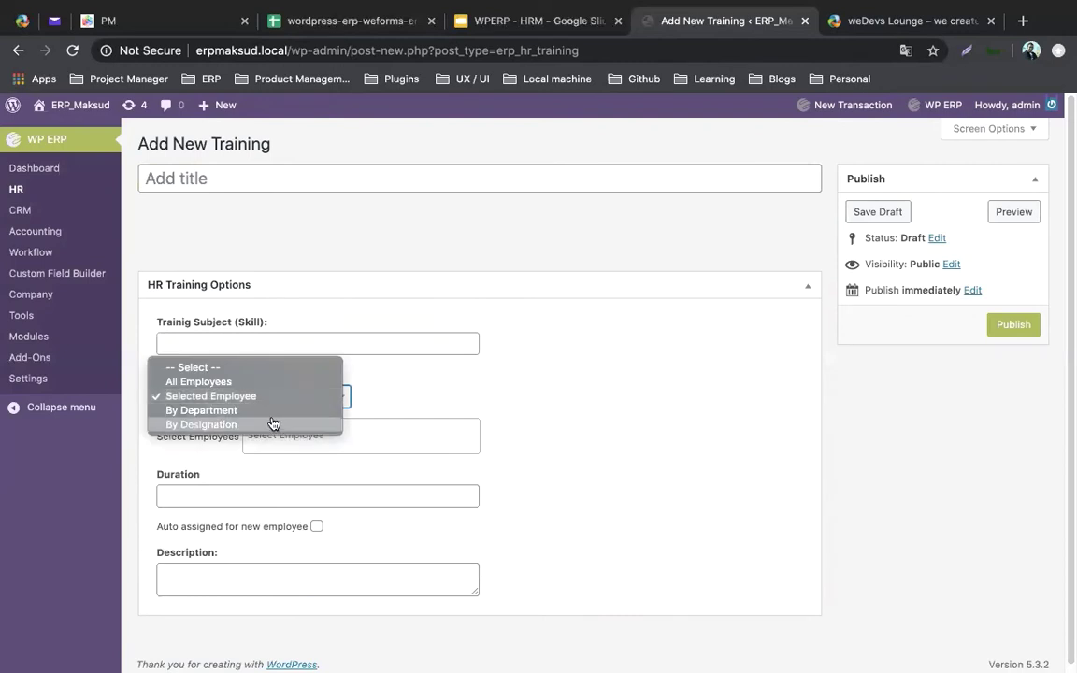
left_click(272, 419)
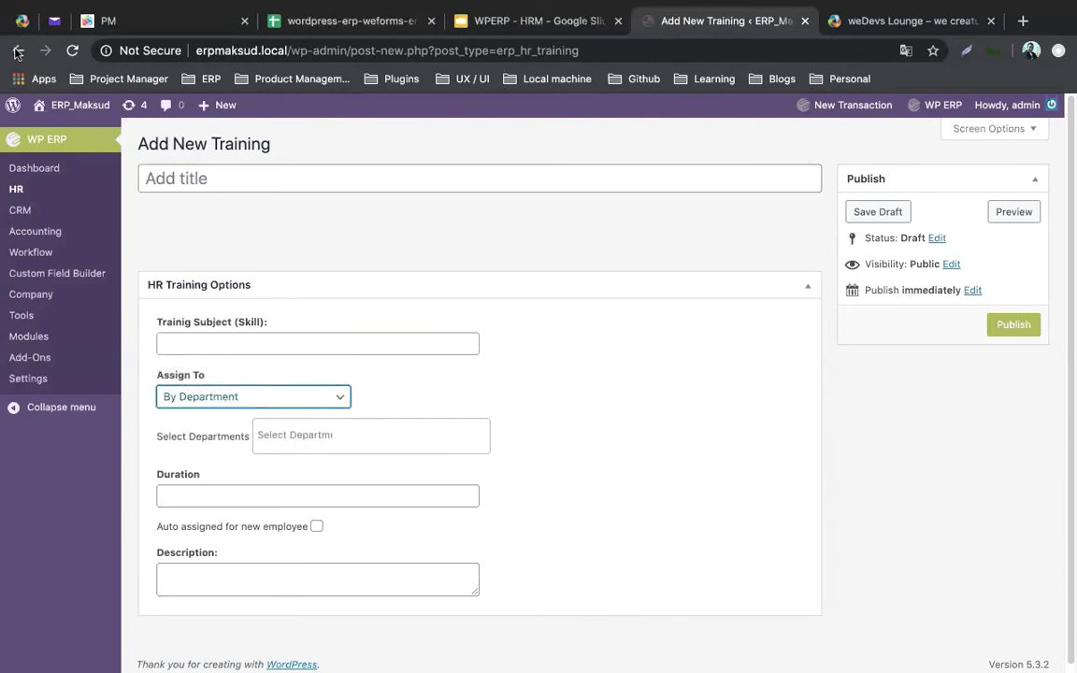
key("super+bracketleft")
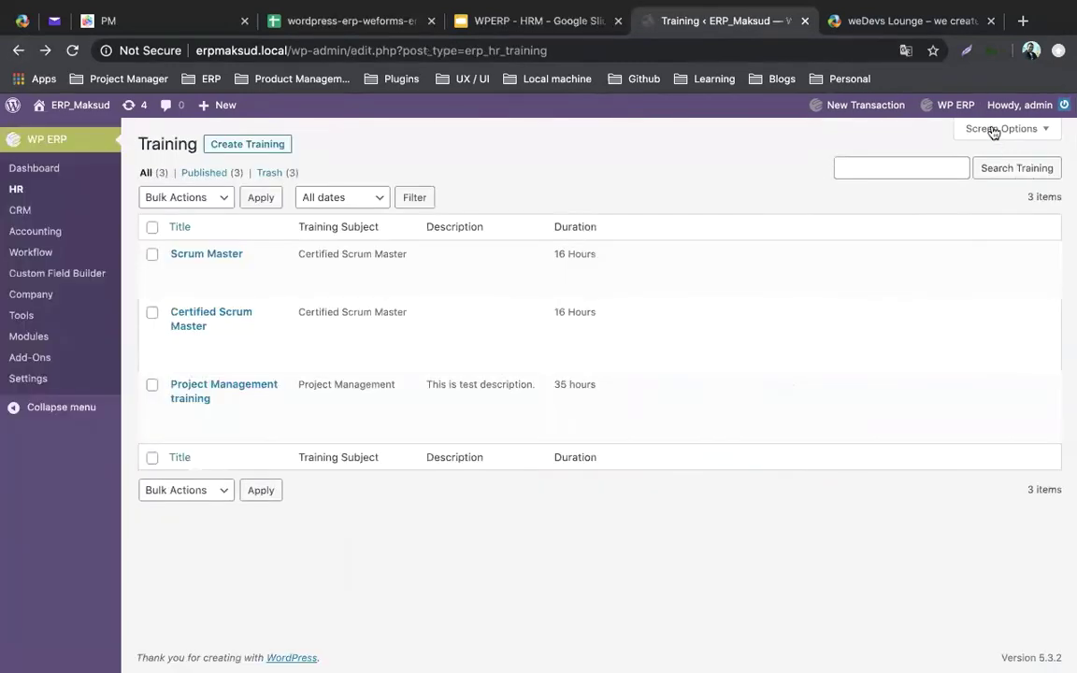
key("super+bracketleft")
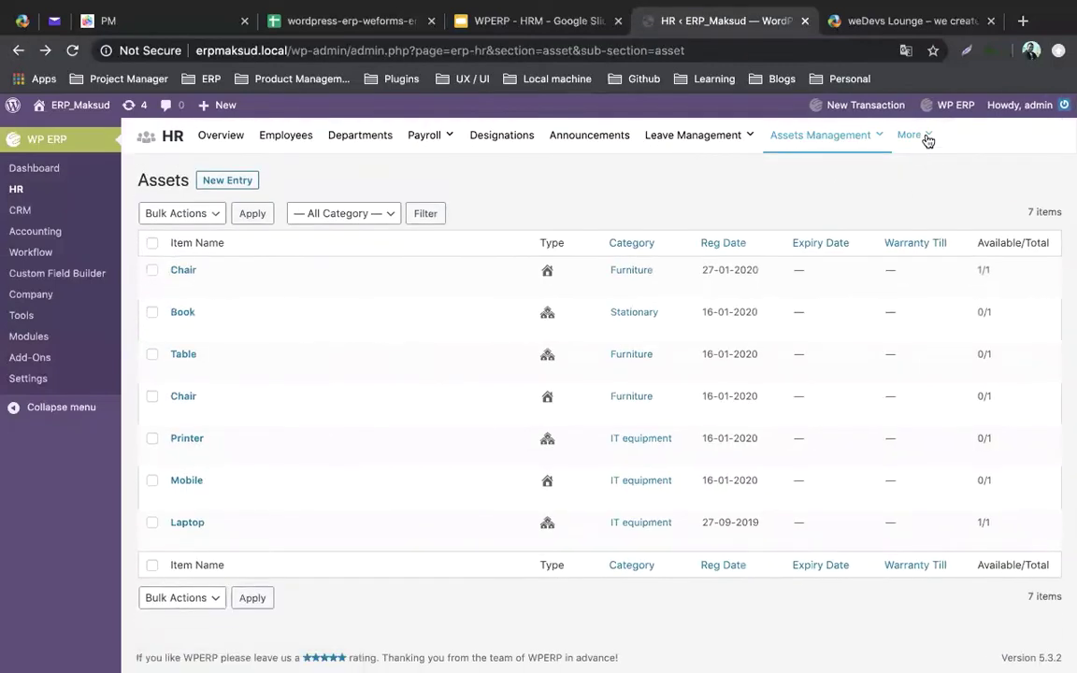
mouse_move(928, 141)
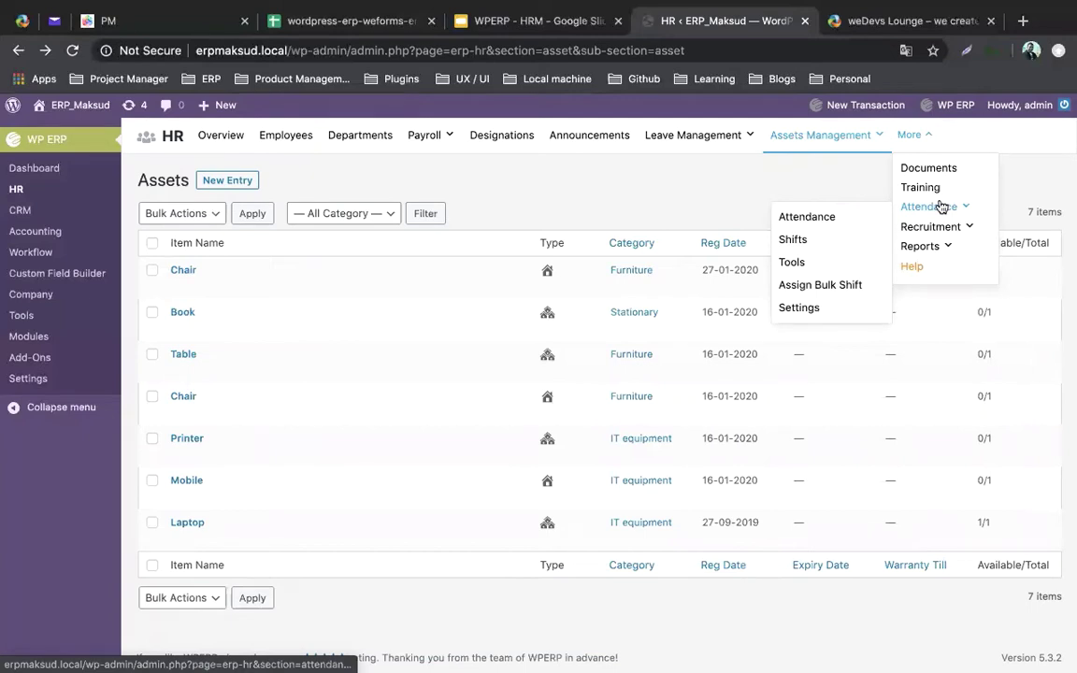
Step: Open the HR Attendance section and bring up the form for a new attendance entry
left_click(941, 206)
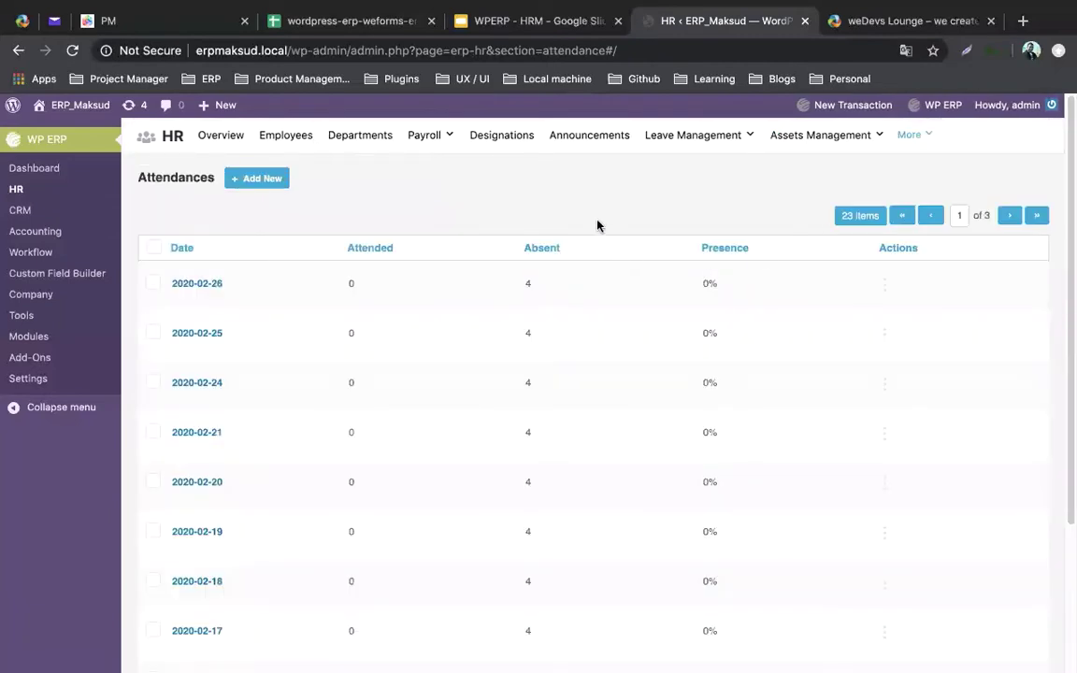
left_click(261, 179)
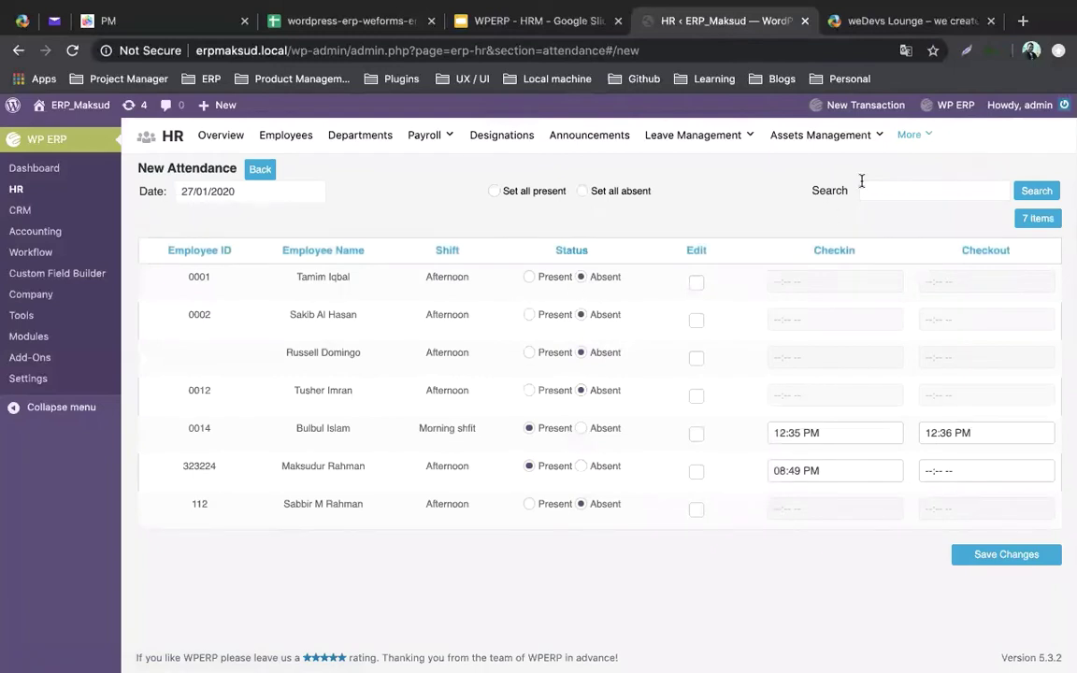
Step: Open the HR Employees list in a separate browser tab and go to it, keeping the New Attendance form open
right_click(286, 137)
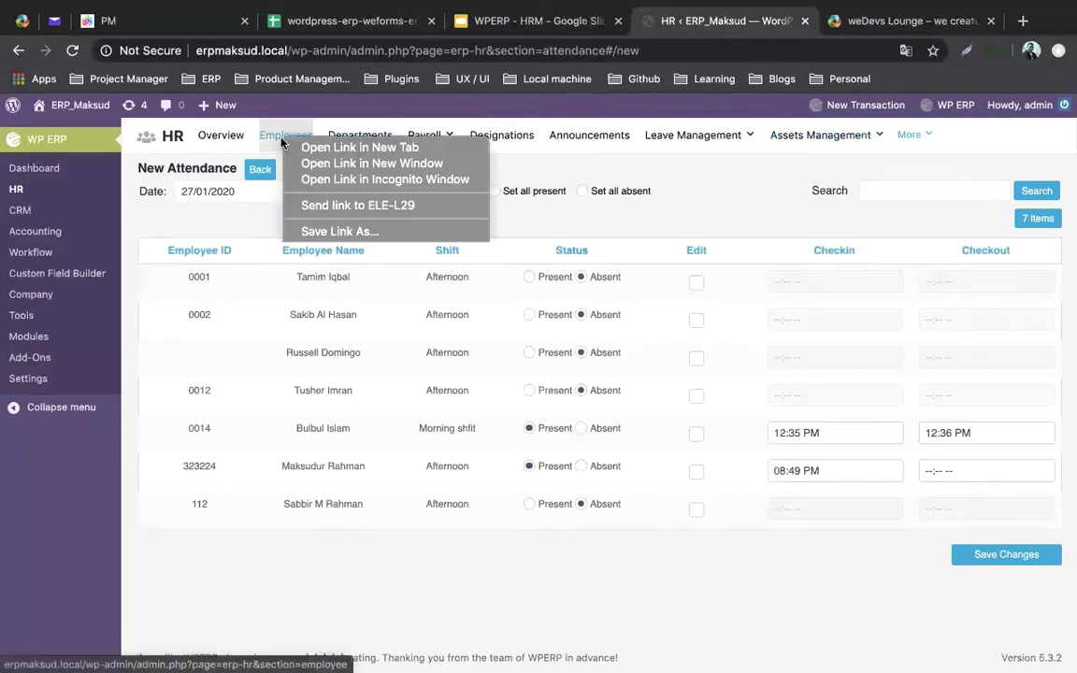
left_click(297, 147)
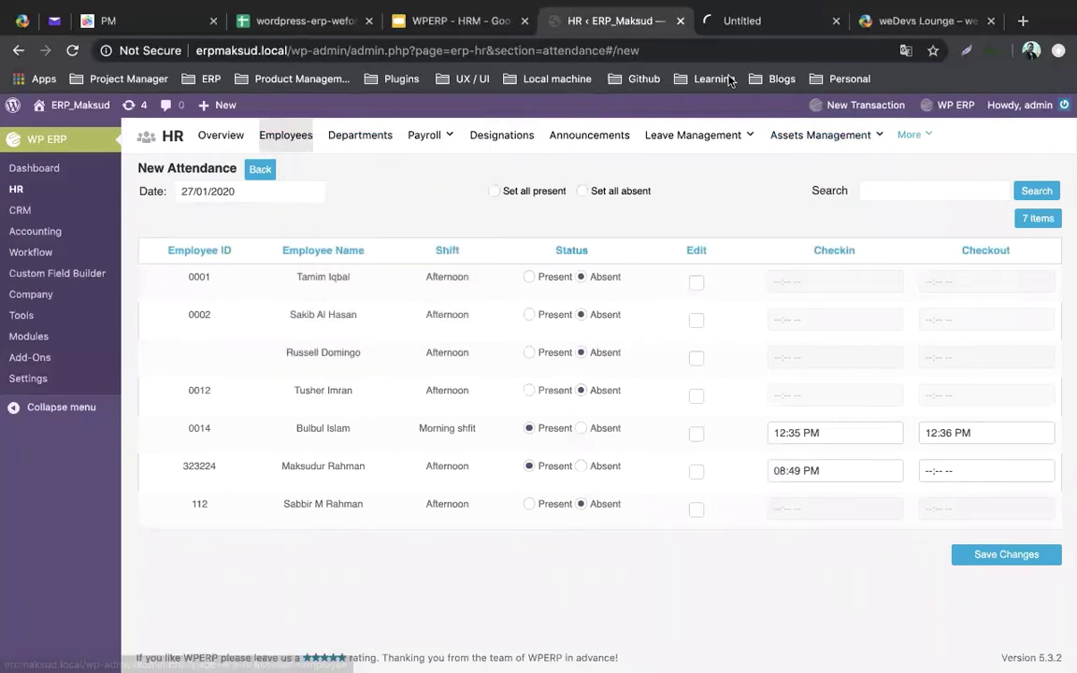
left_click(738, 21)
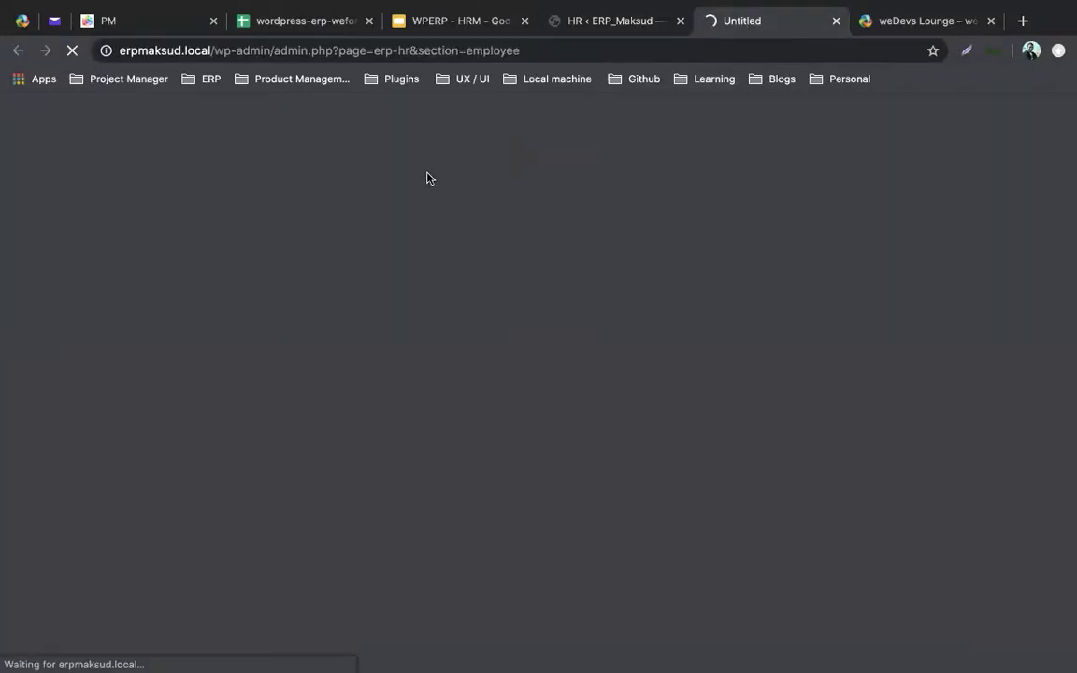
left_click(614, 28)
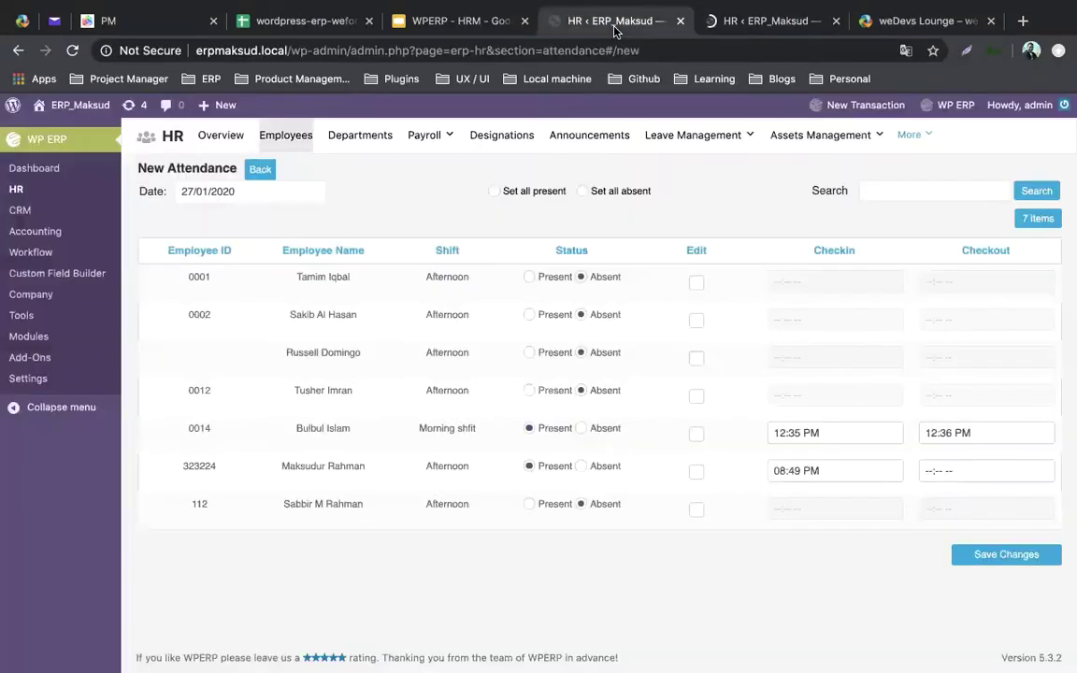
left_click(738, 22)
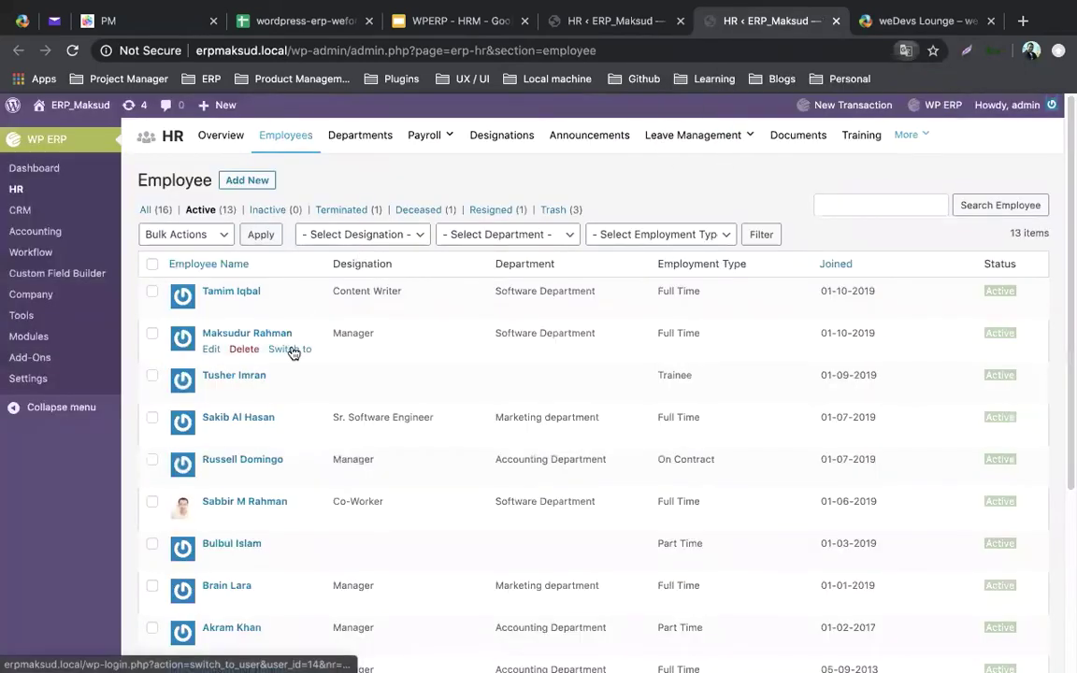
Step: Switch to the account of the Software Department's Manager and open the WP ERP HR overview as that employee
left_click(290, 349)
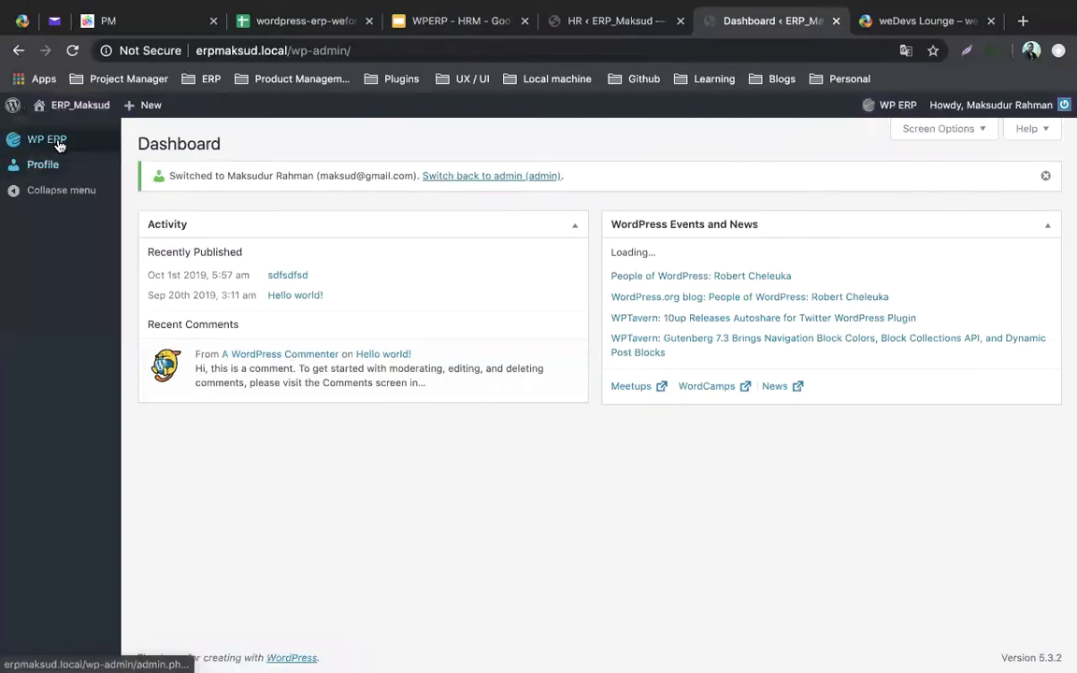
mouse_move(84, 139)
left_click(140, 141)
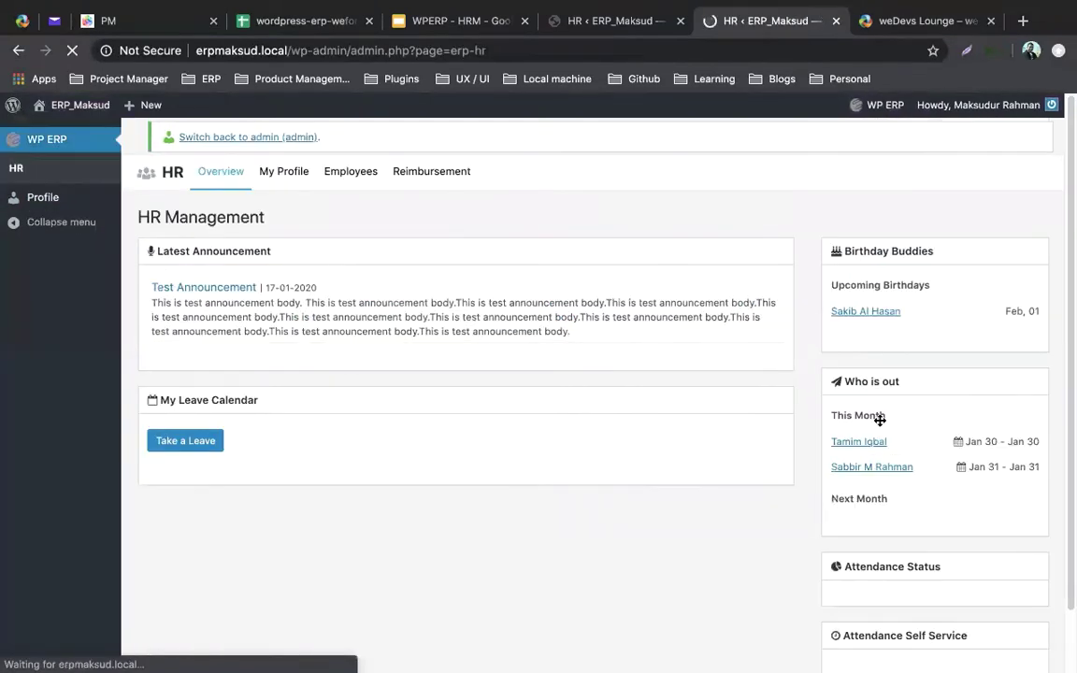
Step: Examine the employee's leave calendar, Attendance Status chart and the check-in time in Attendance Self Service on the HR overview
scroll(879, 419, "down", 5)
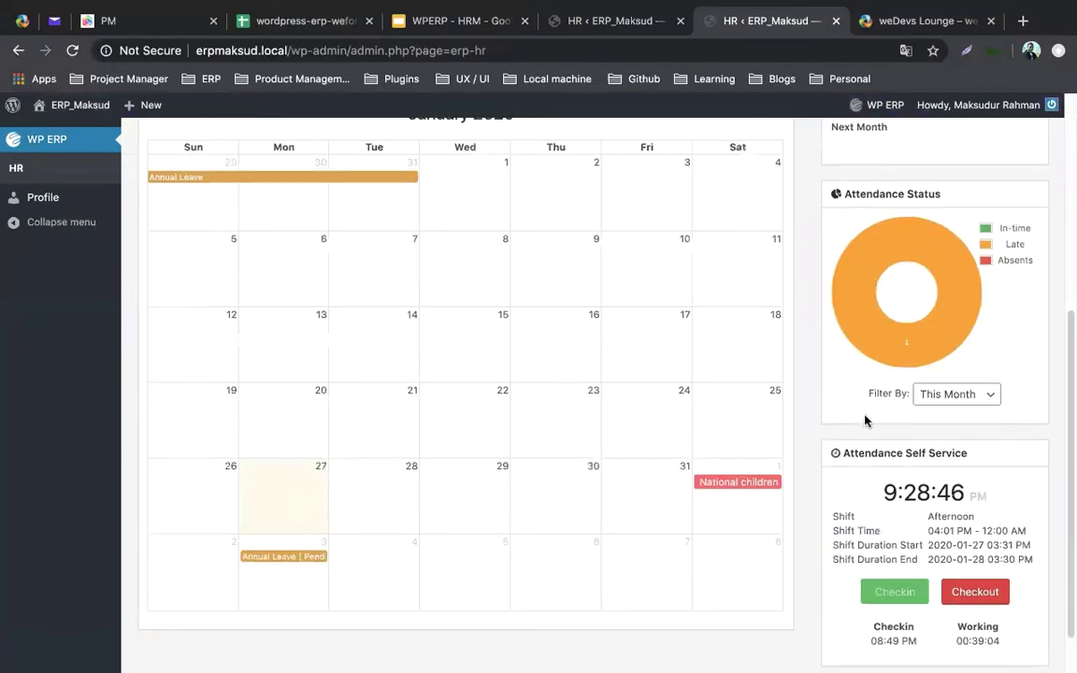
scroll(864, 422, "down", 1)
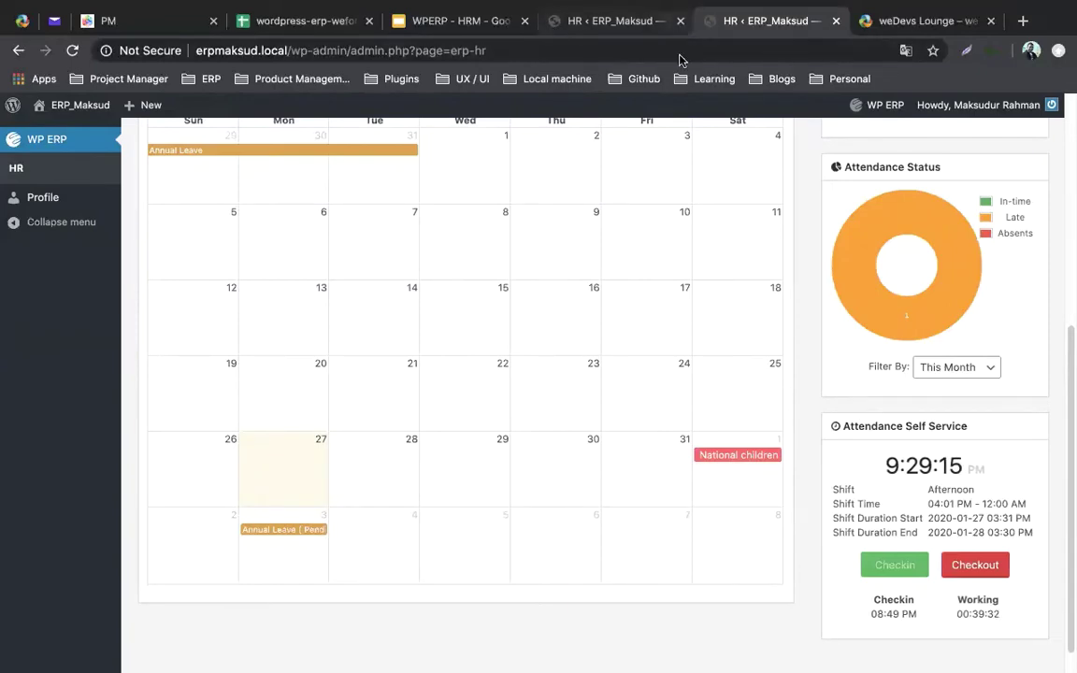
scroll(817, 329, "up", 10)
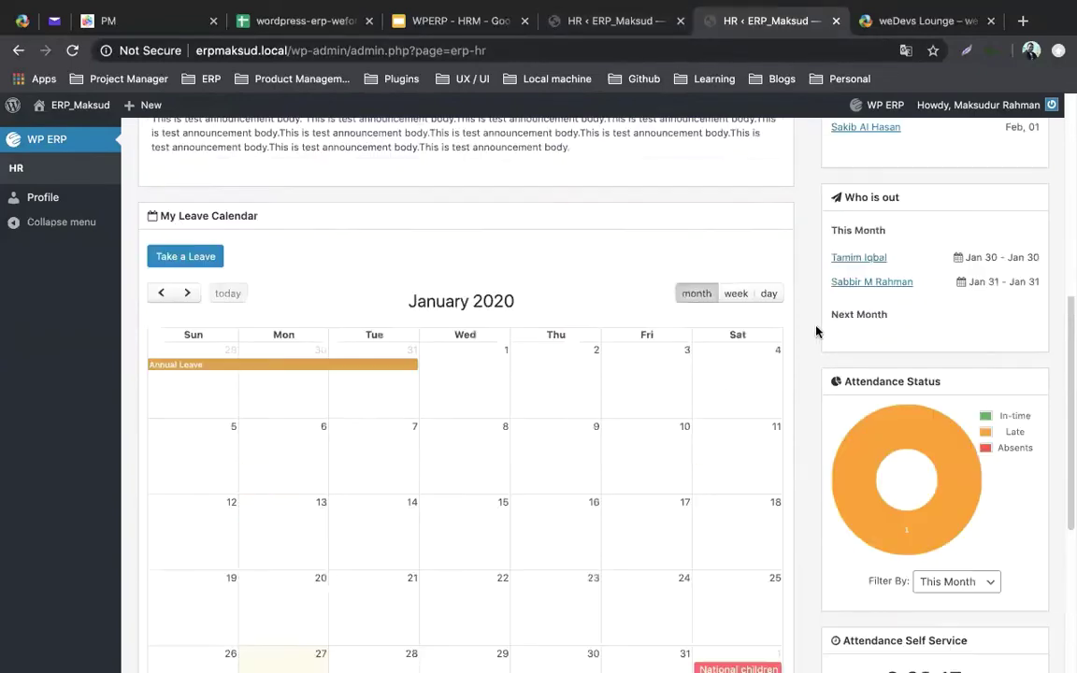
scroll(869, 332, "down", 12)
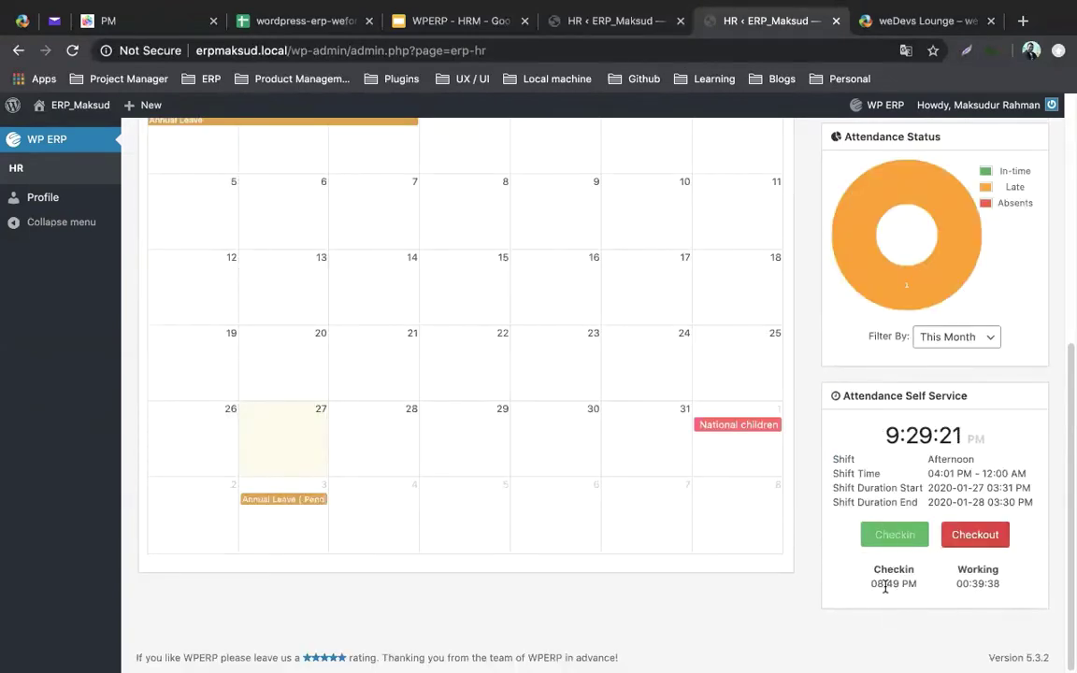
left_click_drag(889, 583, 916, 589)
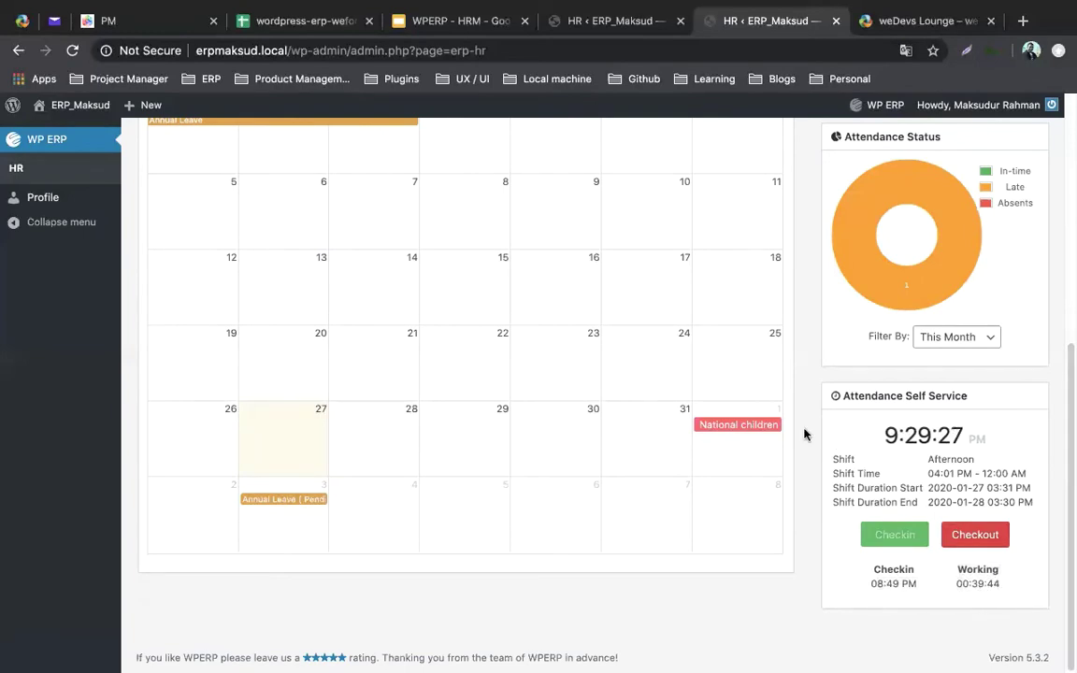
scroll(889, 486, "up", 5)
Step: Return to the New Attendance browser tab and open the Attendance Tools page with the grace time and data migration settings
left_click(574, 31)
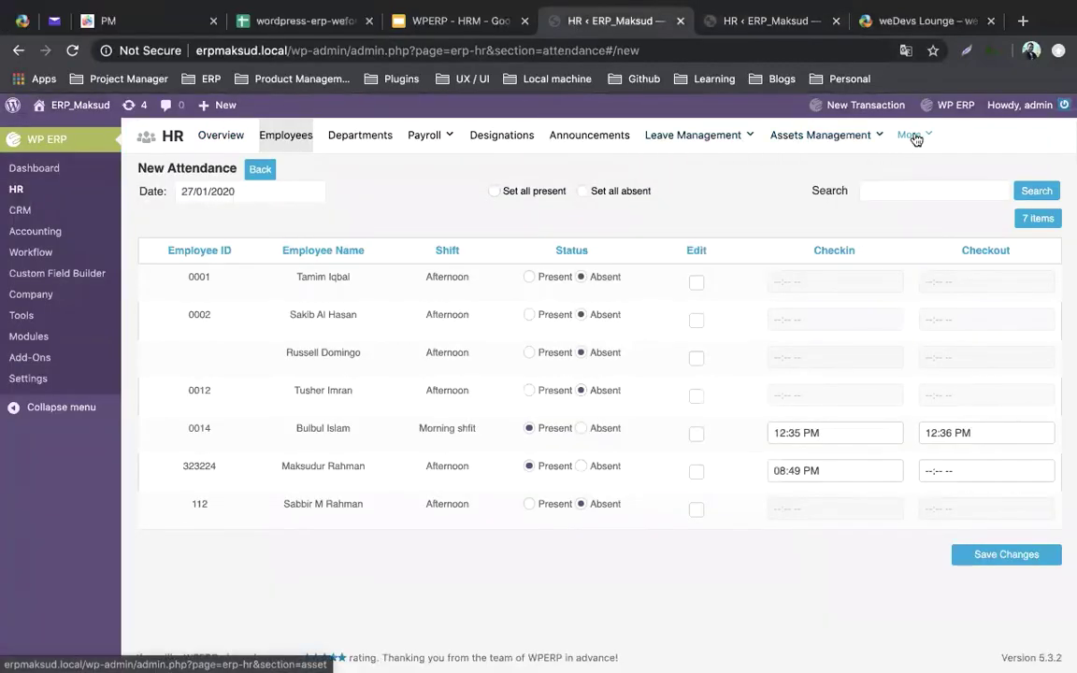
mouse_move(922, 139)
mouse_move(929, 207)
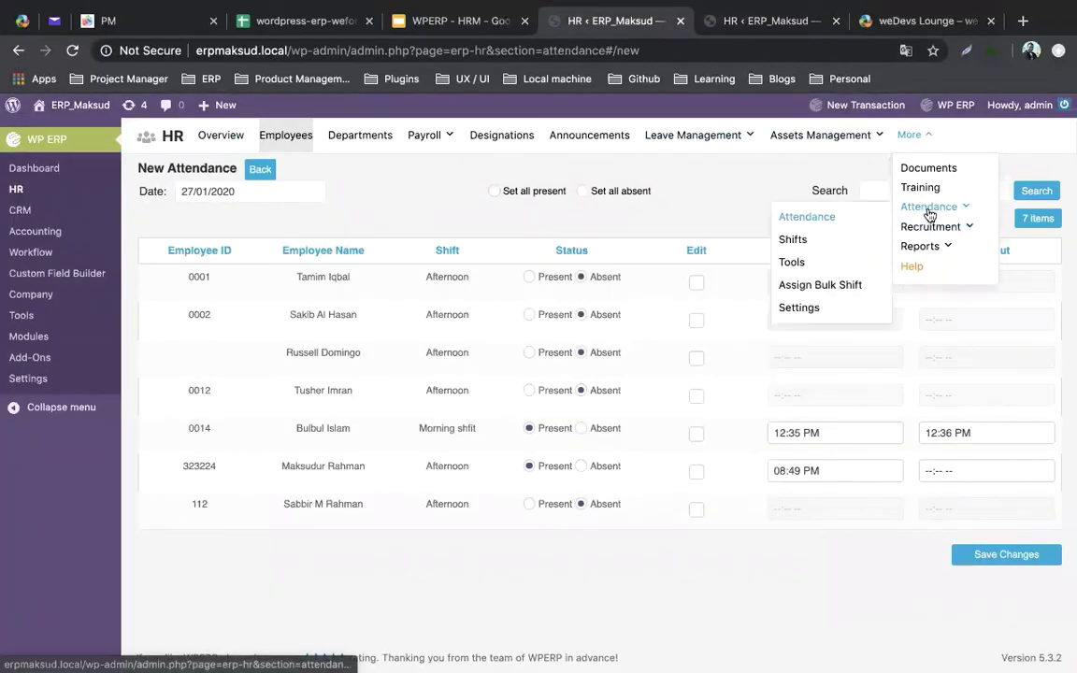
left_click(802, 266)
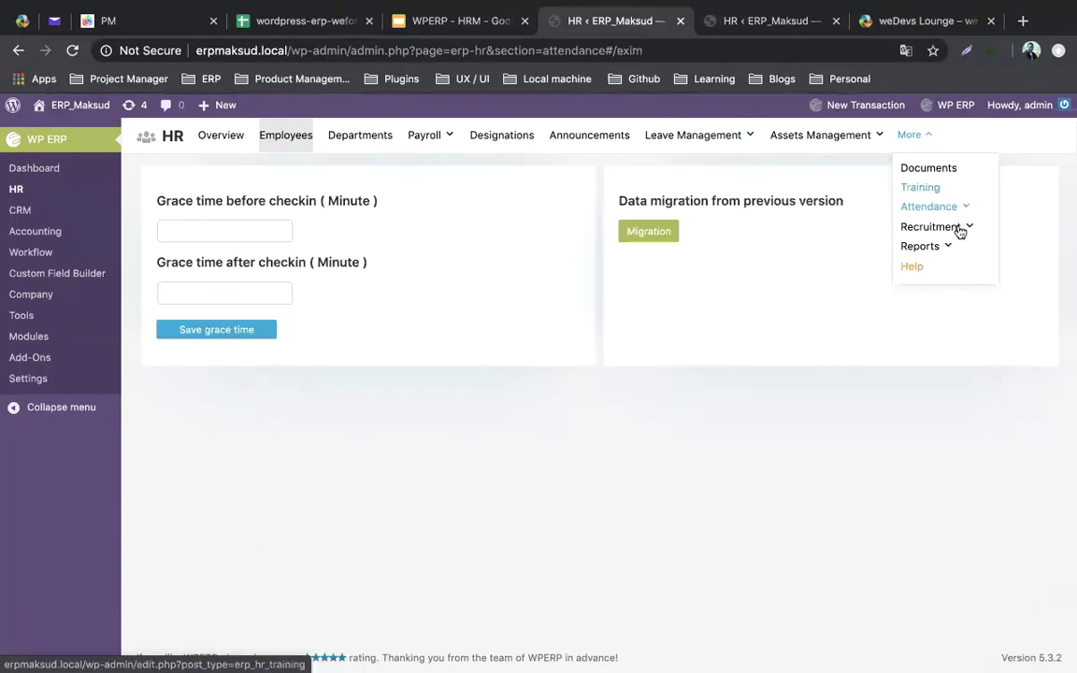
Step: Show the available pages of the HR Recruitment section
mouse_move(959, 231)
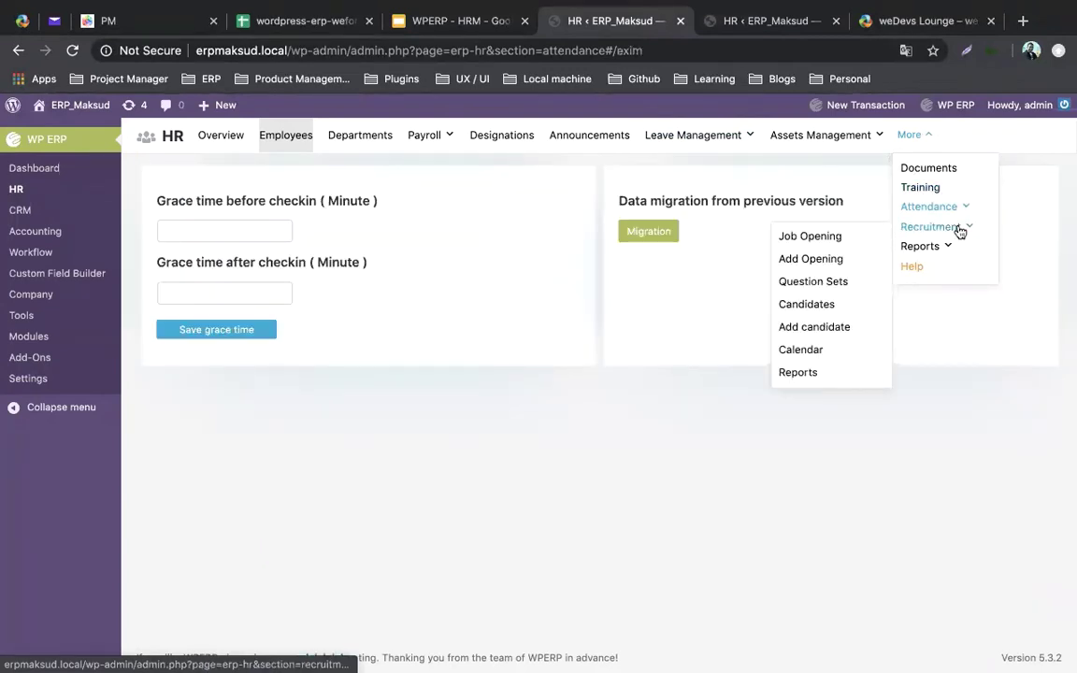